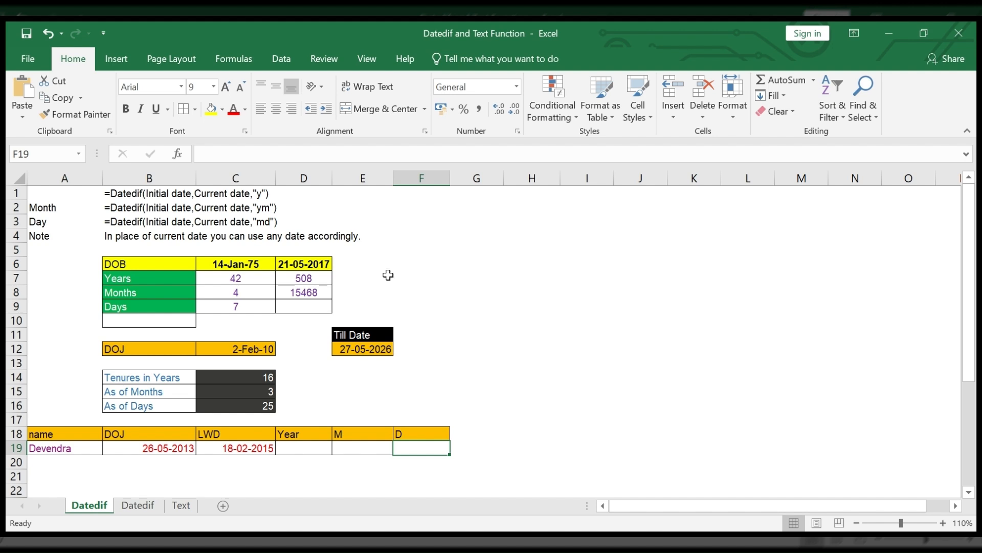
{"action": "left_click", "coordinate": [382, 280]}
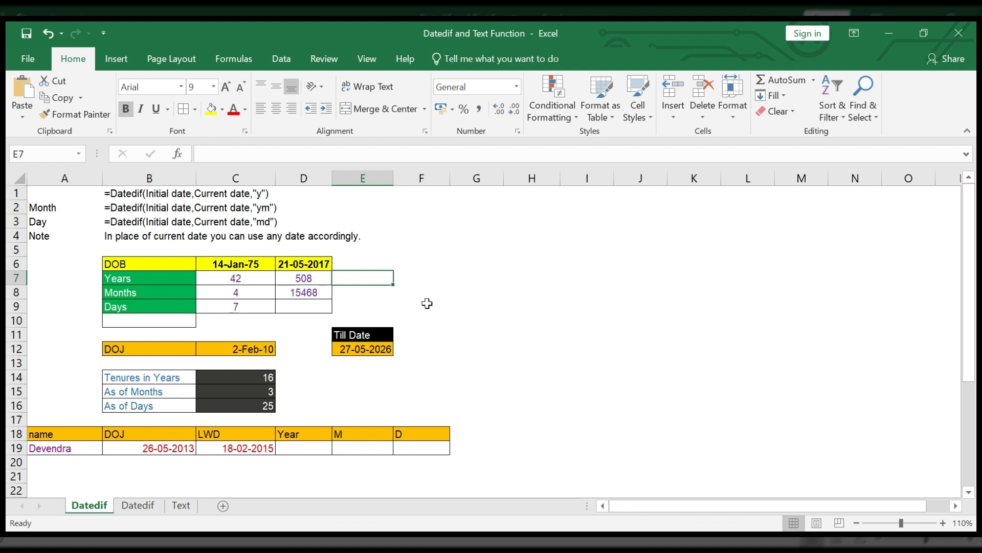
{"action": "type", "text": "=datedi"}
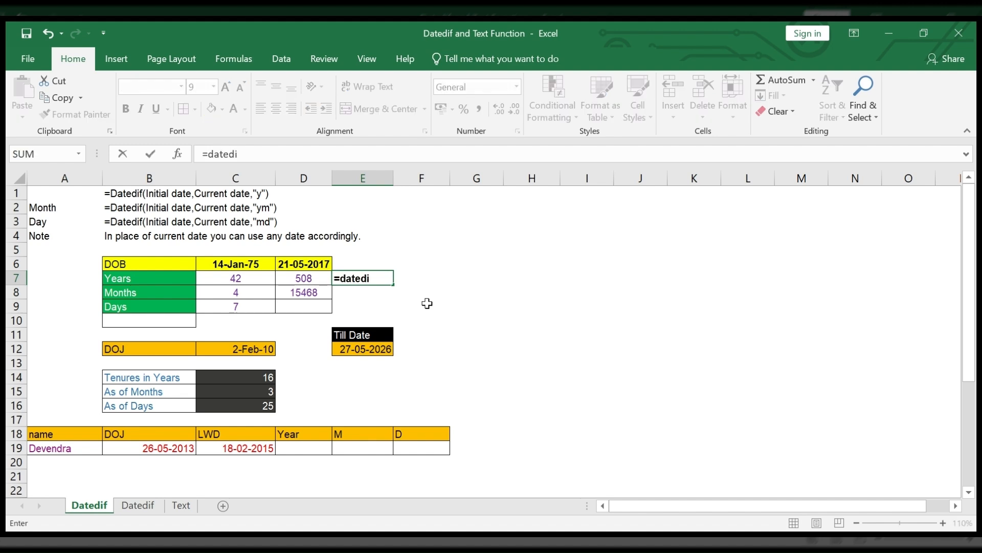
{"action": "type", "text": "f("}
{"action": "key", "text": "Escape"}
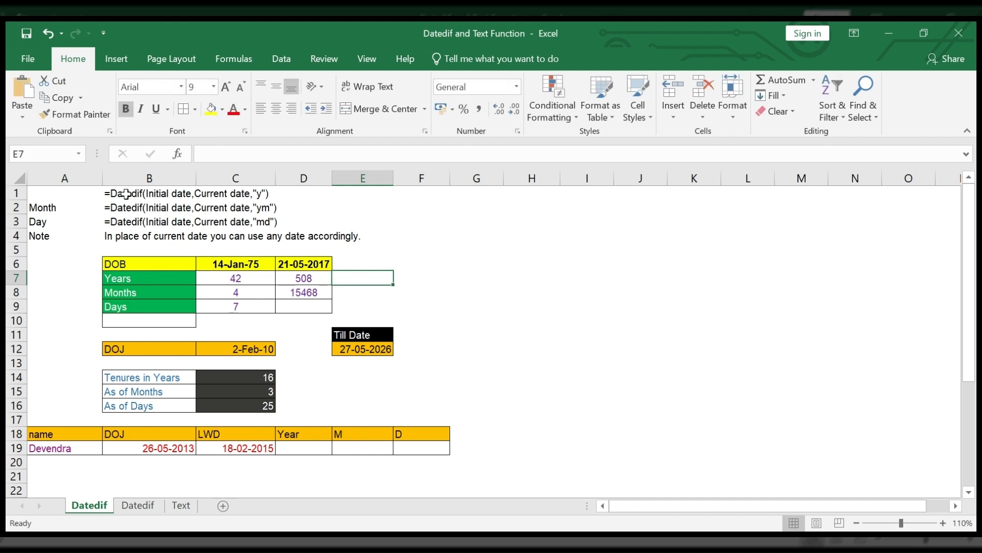
Step: Clear the existing results for years, months and days in cells C7:D9
{"action": "left_click", "coordinate": [126, 194]}
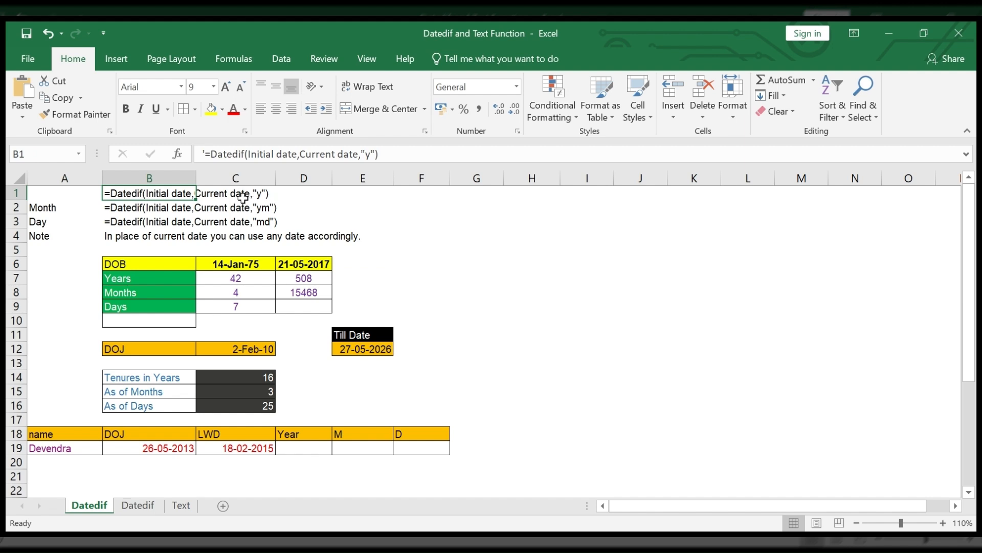
{"action": "left_click_drag", "start_coordinate": [244, 283], "coordinate": [313, 310]}
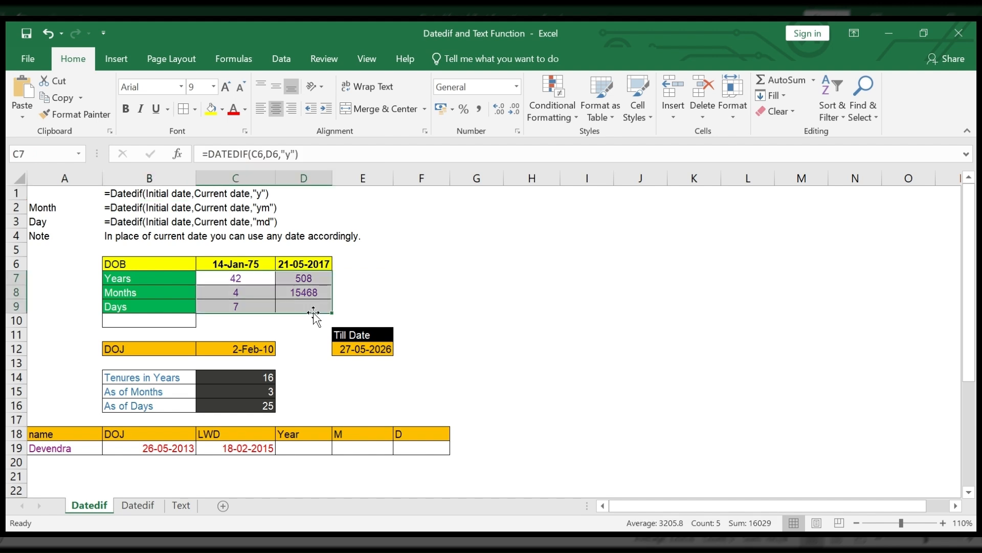
{"action": "key", "text": "Delete"}
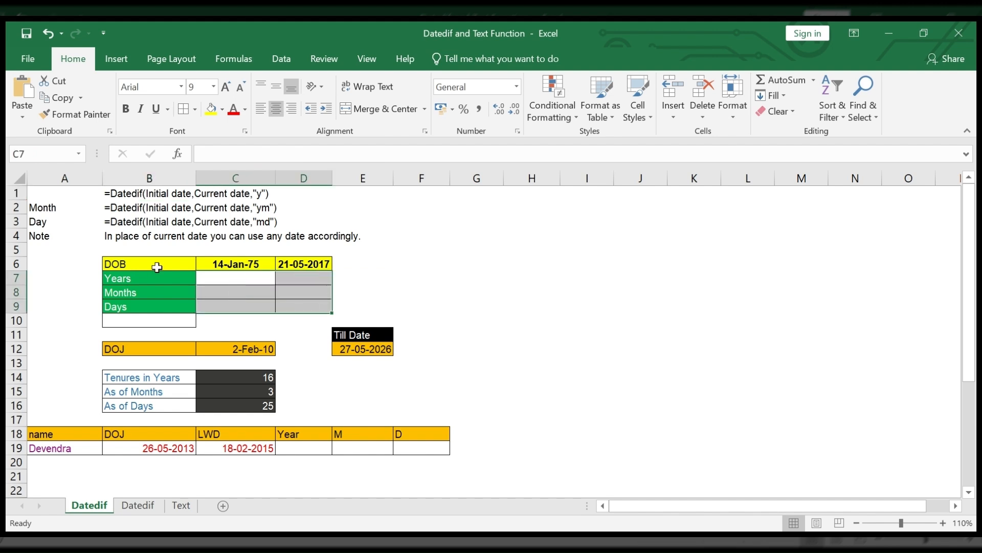
Step: Calculate the completed years between the two dates in C7 with the formula =DATEDIF(C6,D6,"y")
{"action": "left_click", "coordinate": [157, 267]}
{"action": "left_click", "coordinate": [225, 267]}
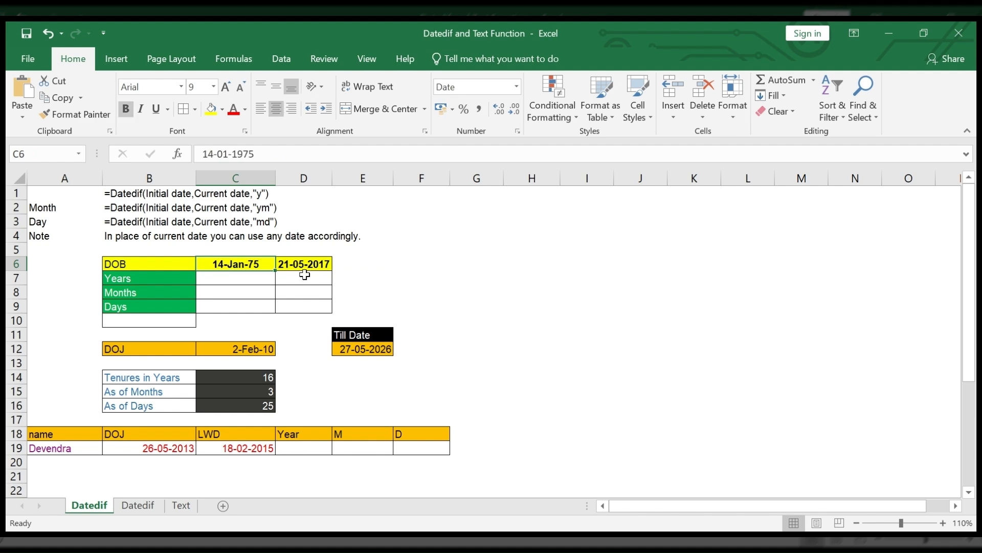
{"action": "key", "text": "Right"}
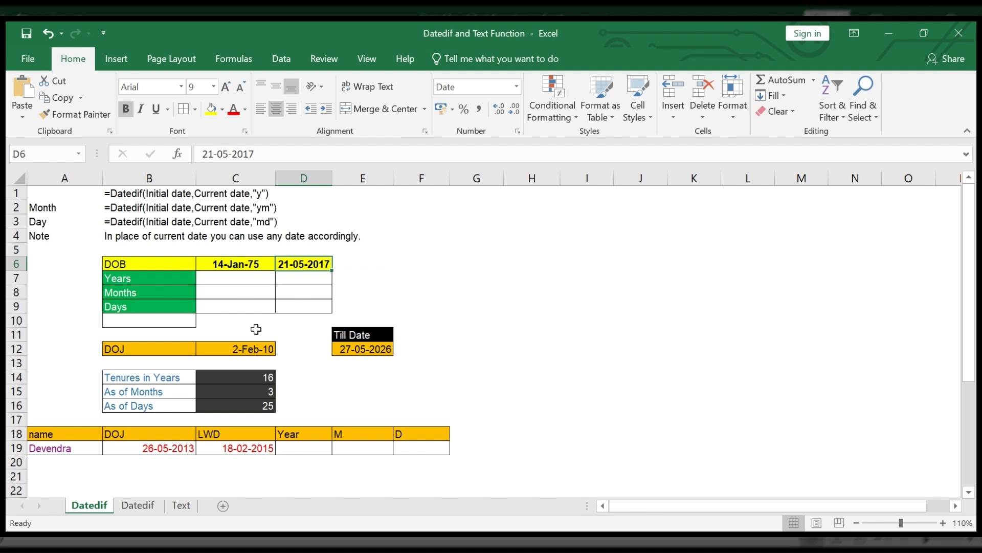
{"action": "left_click", "coordinate": [261, 283]}
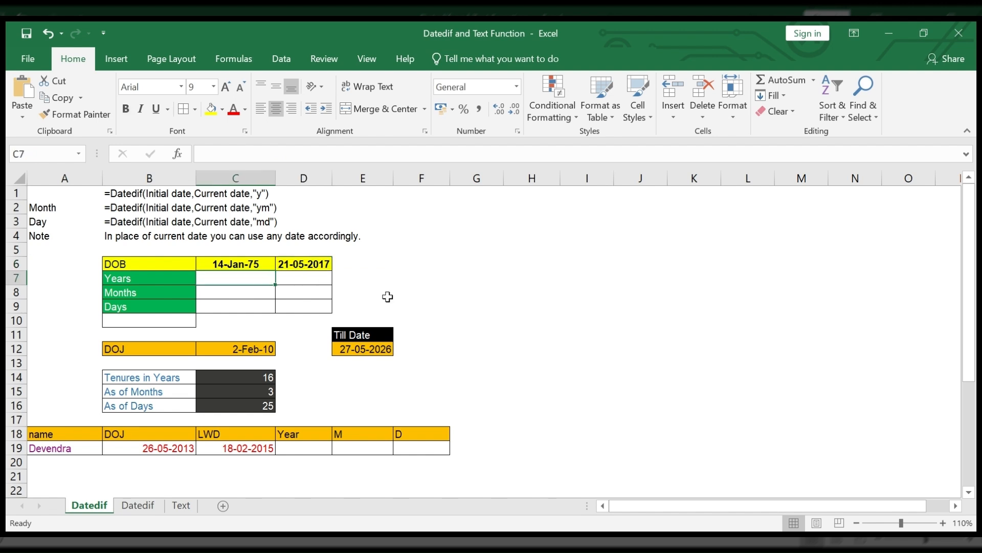
{"action": "type", "text": "=datedif"}
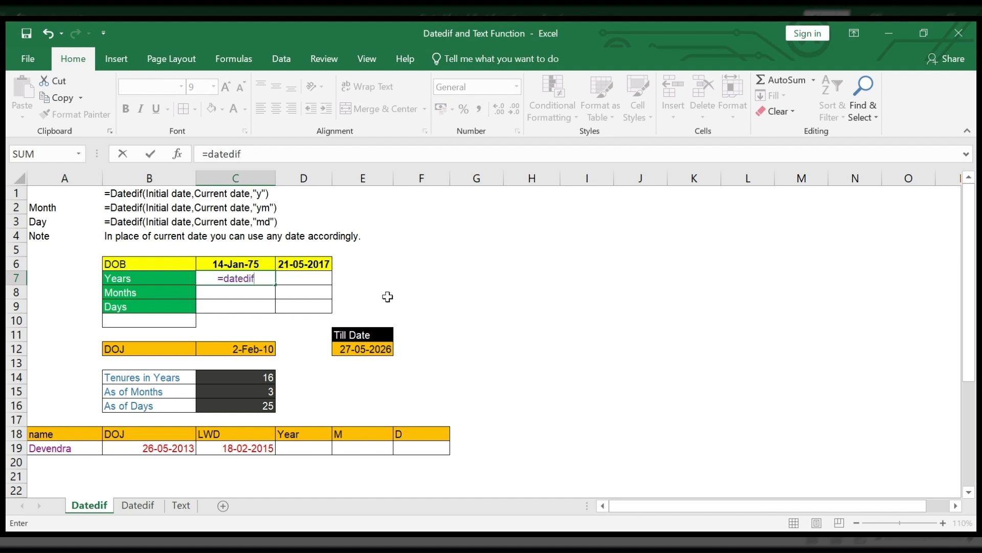
{"action": "type", "text": "("}
{"action": "left_click", "coordinate": [236, 265]}
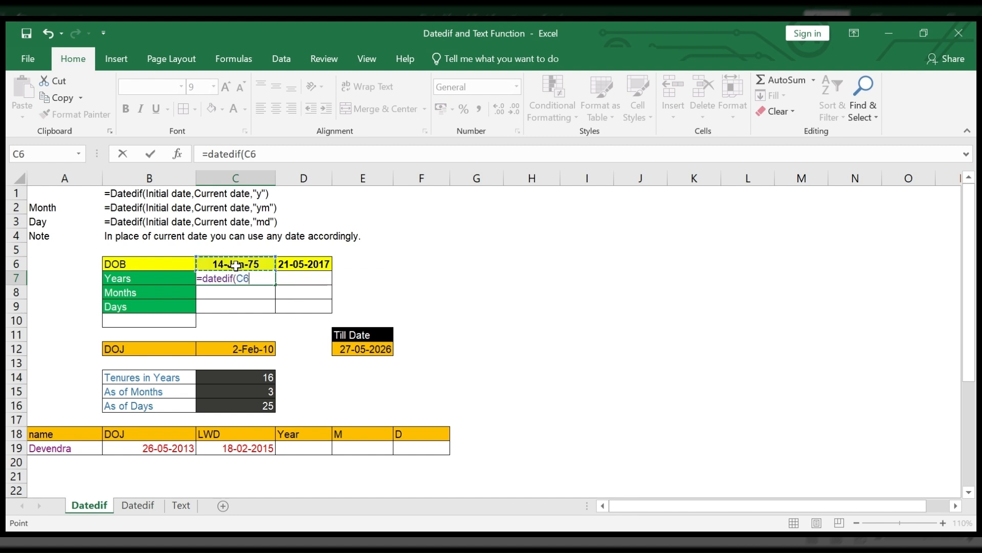
{"action": "type", "text": ","}
{"action": "left_click", "coordinate": [320, 265]}
{"action": "type", "text": ","}
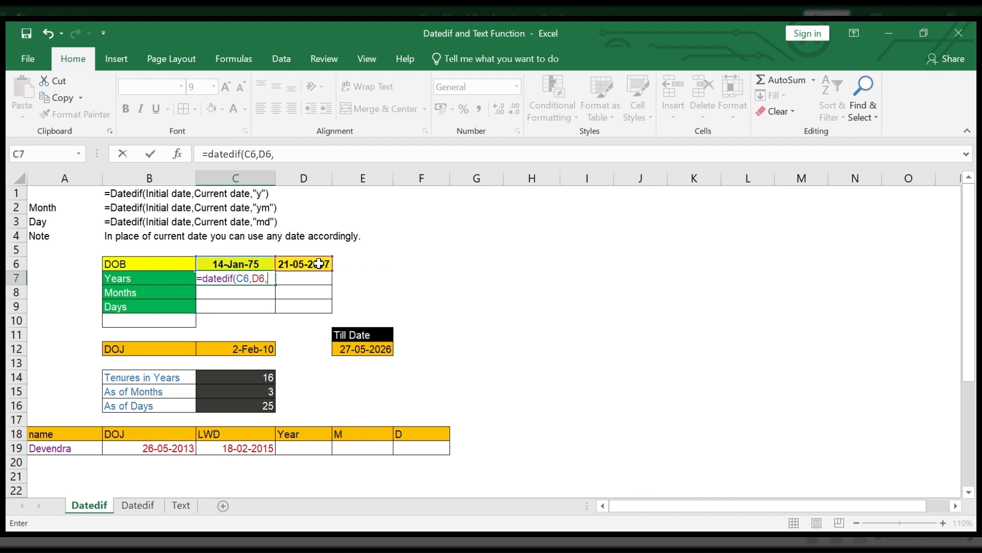
{"action": "type", "text": "\"y"}
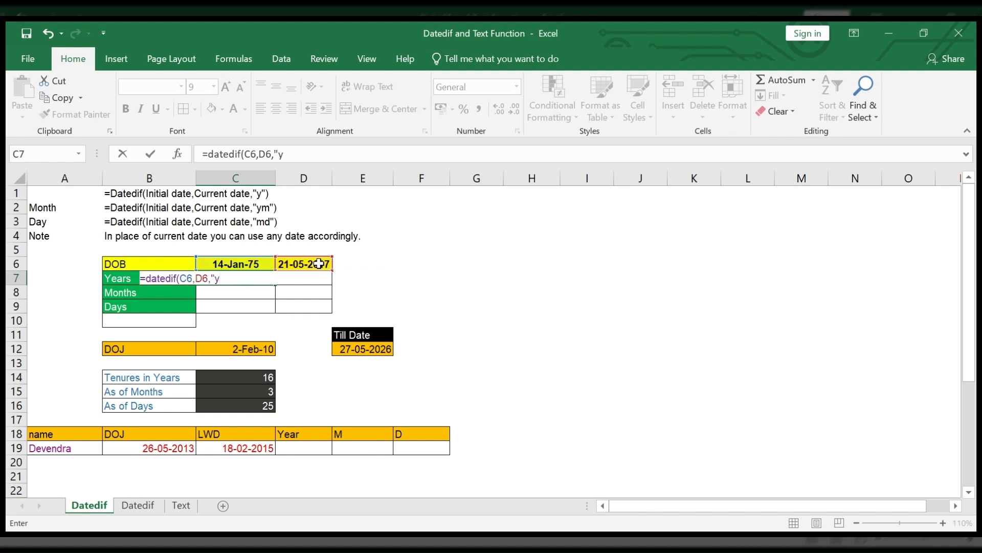
{"action": "type", "text": "\")"}
{"action": "key", "text": "ctrl+Return"}
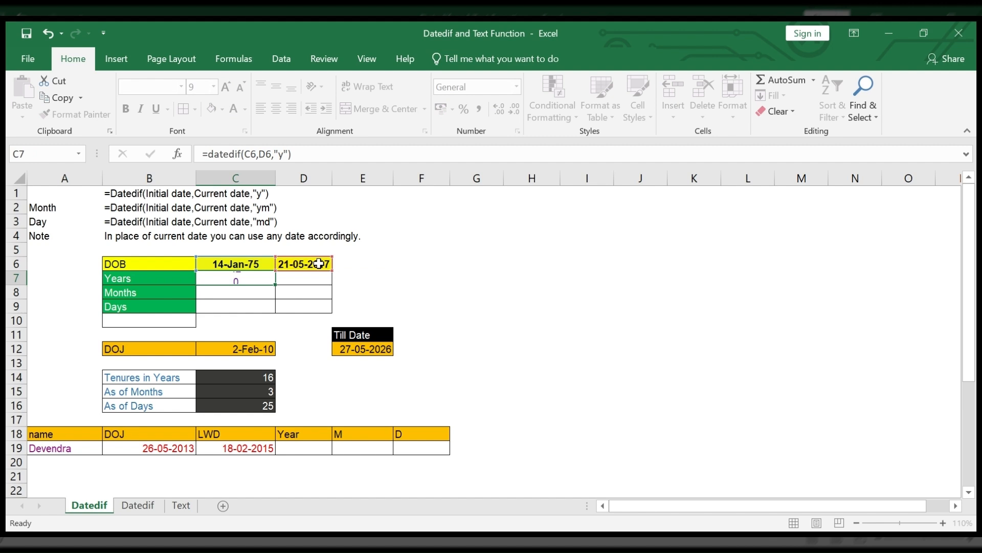
{"action": "left_click", "coordinate": [248, 289]}
{"action": "left_click", "coordinate": [247, 278]}
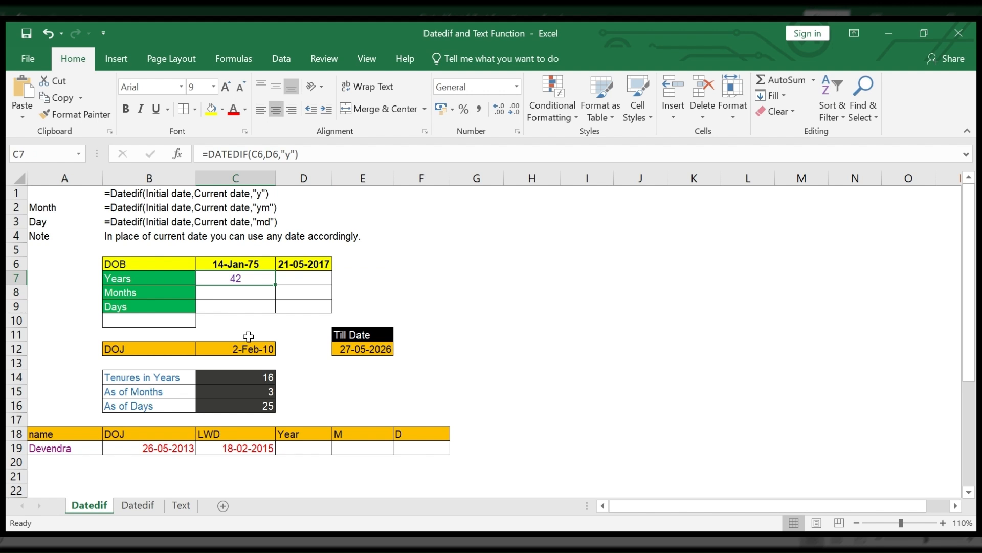
Step: Calculate the remaining months between the two dates in C8 with the formula =DATEDIF(C6,D6,"ym")
{"action": "left_click", "coordinate": [220, 297]}
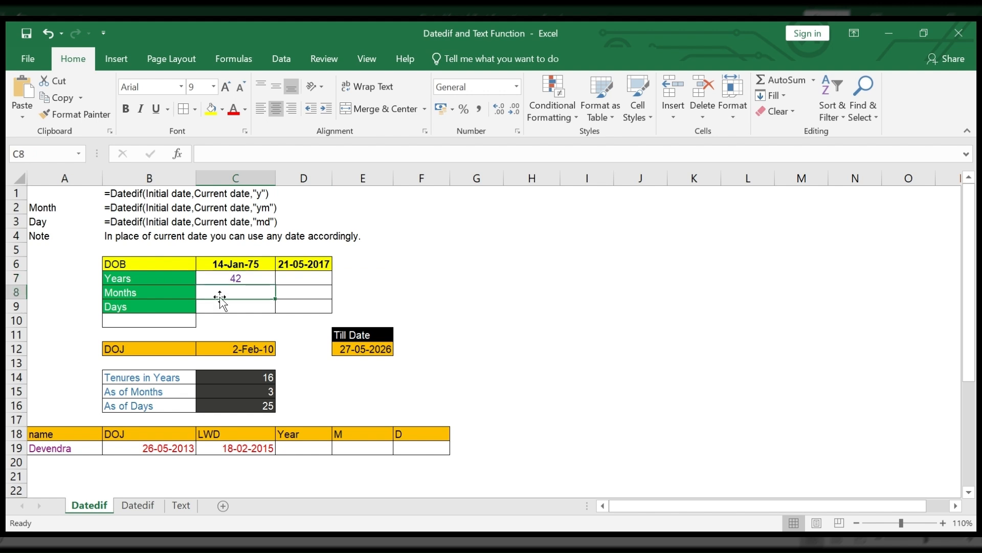
{"action": "type", "text": "="}
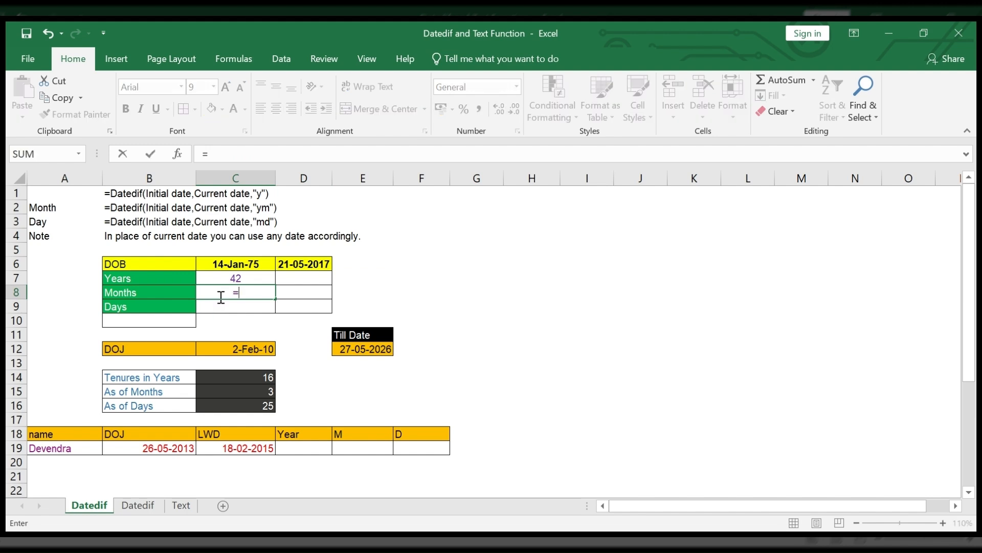
{"action": "type", "text": "datedif*"}
{"action": "key", "text": "BackSpace"}
{"action": "type", "text": "("}
{"action": "left_click", "coordinate": [231, 261]}
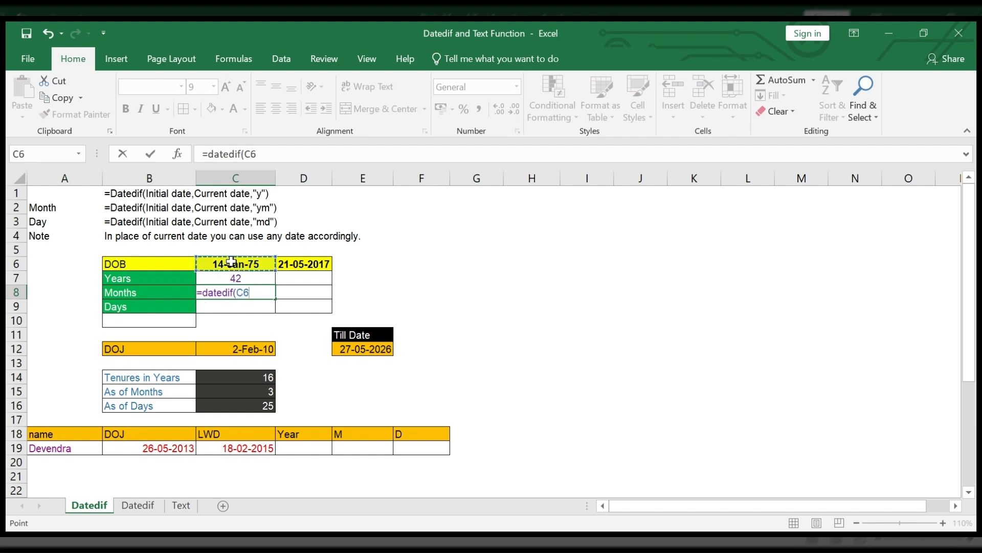
{"action": "type", "text": ","}
{"action": "left_click", "coordinate": [303, 264]}
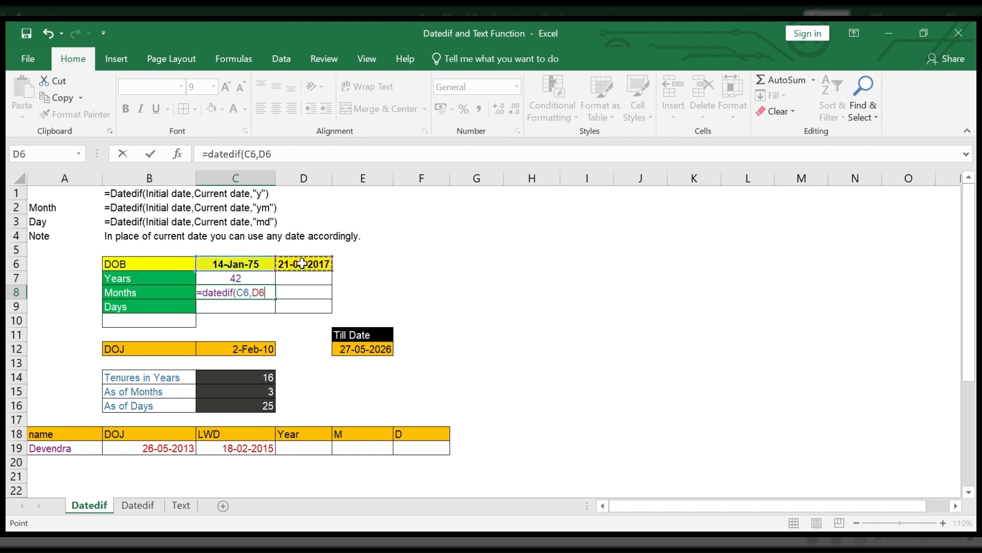
{"action": "type", "text": ",\"ym"}
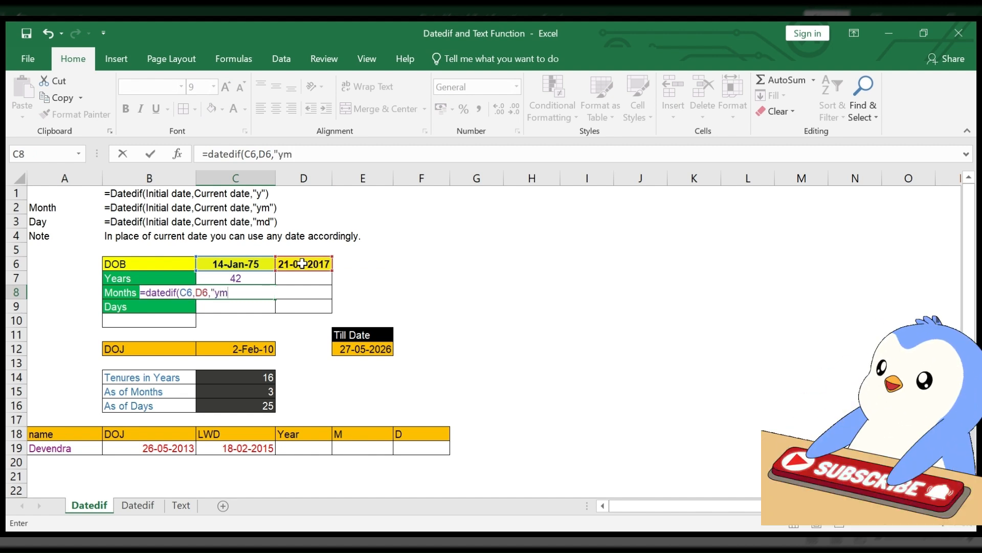
{"action": "type", "text": "\""}
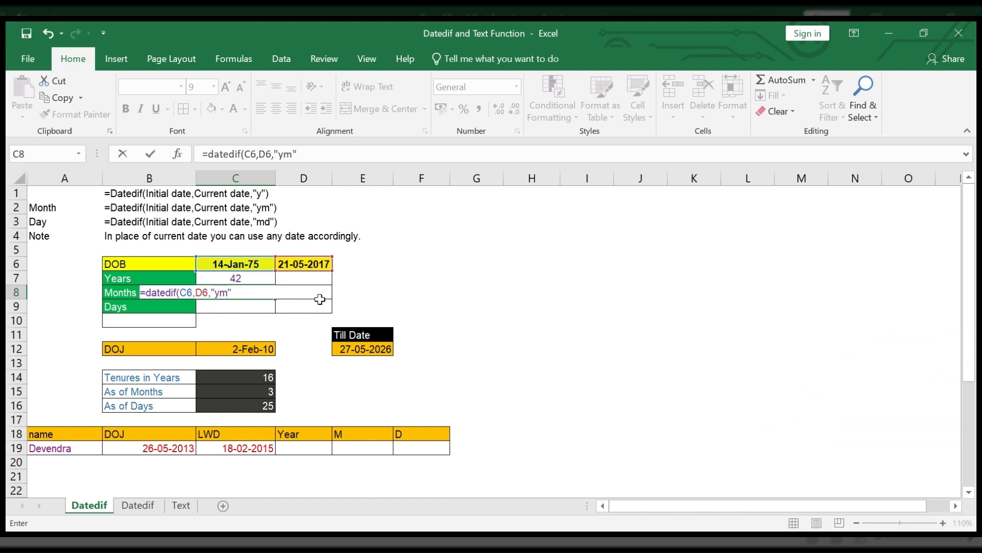
{"action": "type", "text": ")"}
{"action": "key", "text": "ctrl+Return"}
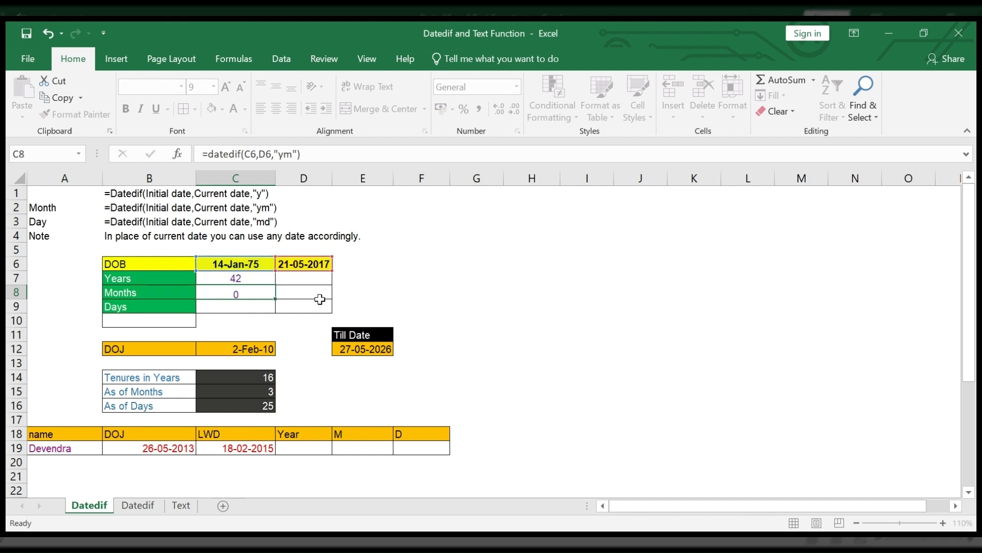
{"action": "key", "text": "Return"}
{"action": "key", "text": "Up"}
{"action": "key", "text": "Up"}
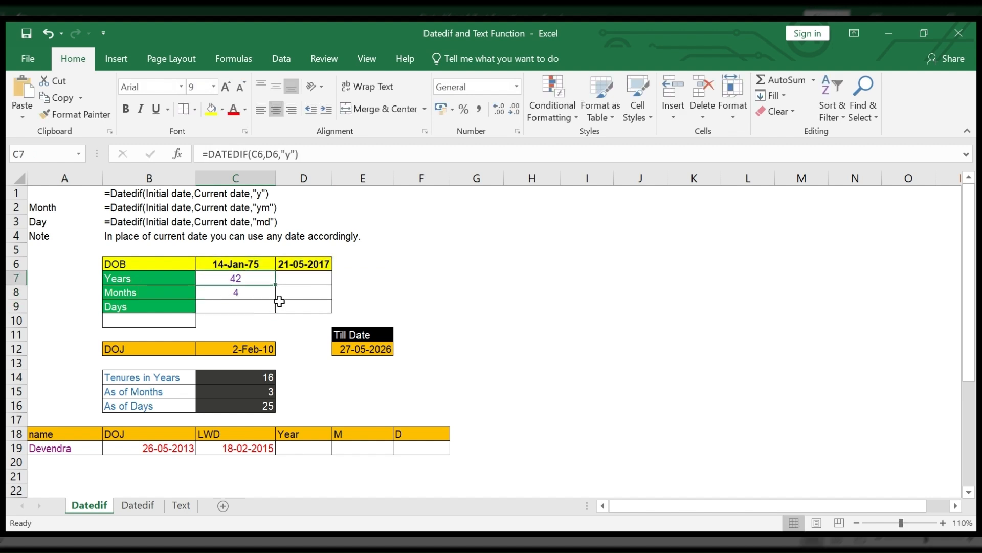
{"action": "left_click", "coordinate": [256, 297]}
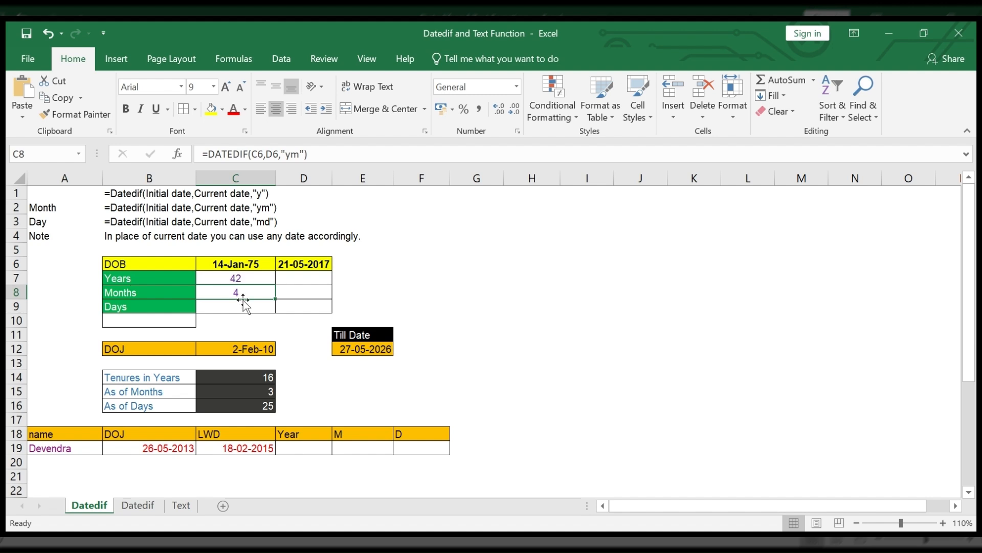
Step: Calculate the remaining days between the two dates in C9 with the formula =DATEDIF(C6,D6,"md")
{"action": "left_click", "coordinate": [242, 308]}
{"action": "type", "text": "=da"}
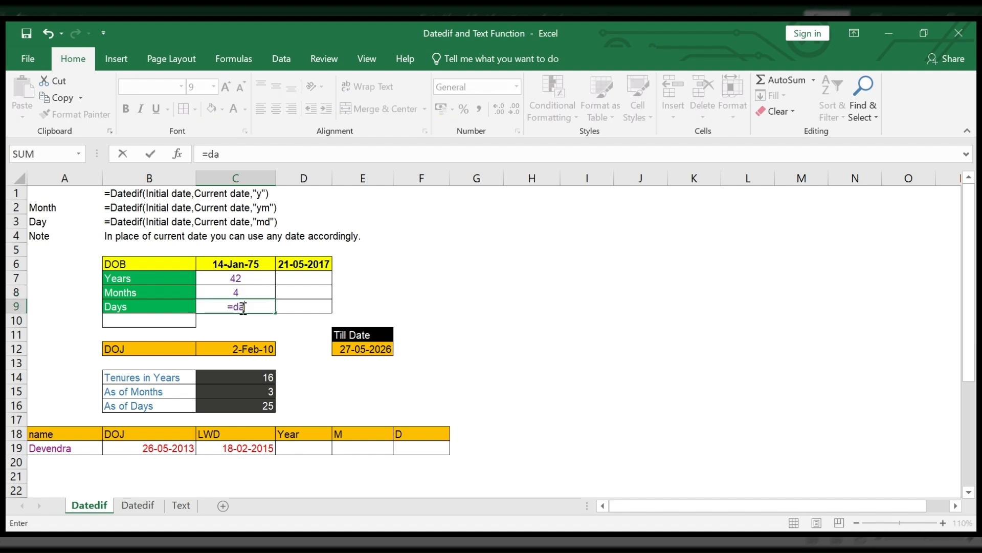
{"action": "type", "text": "tedif("}
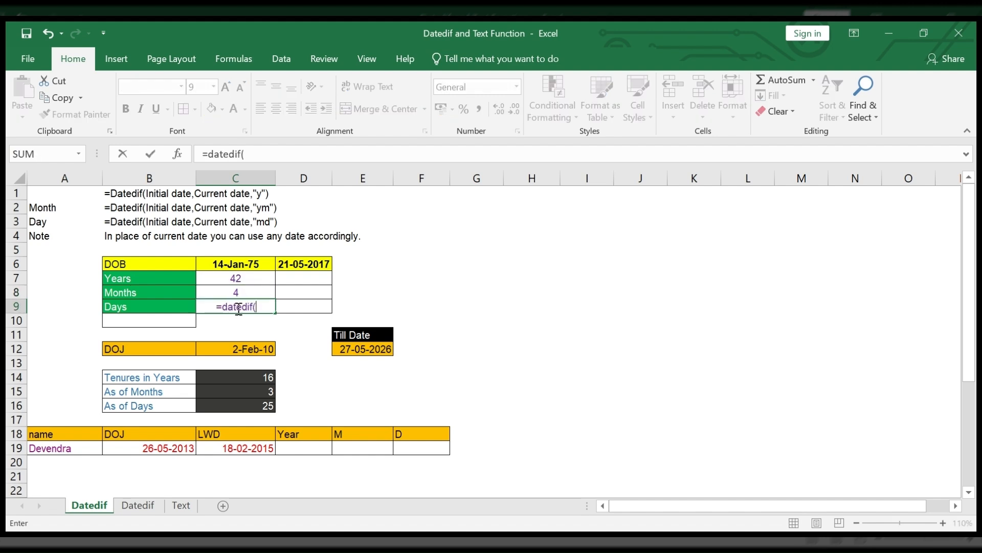
{"action": "left_click", "coordinate": [243, 262]}
{"action": "type", "text": ","}
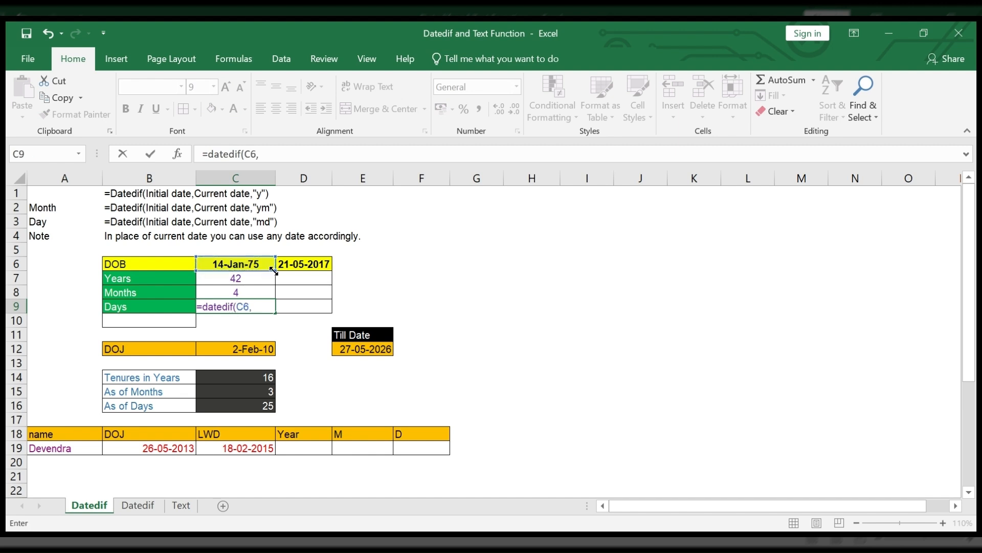
{"action": "left_click", "coordinate": [285, 263]}
{"action": "type", "text": ","}
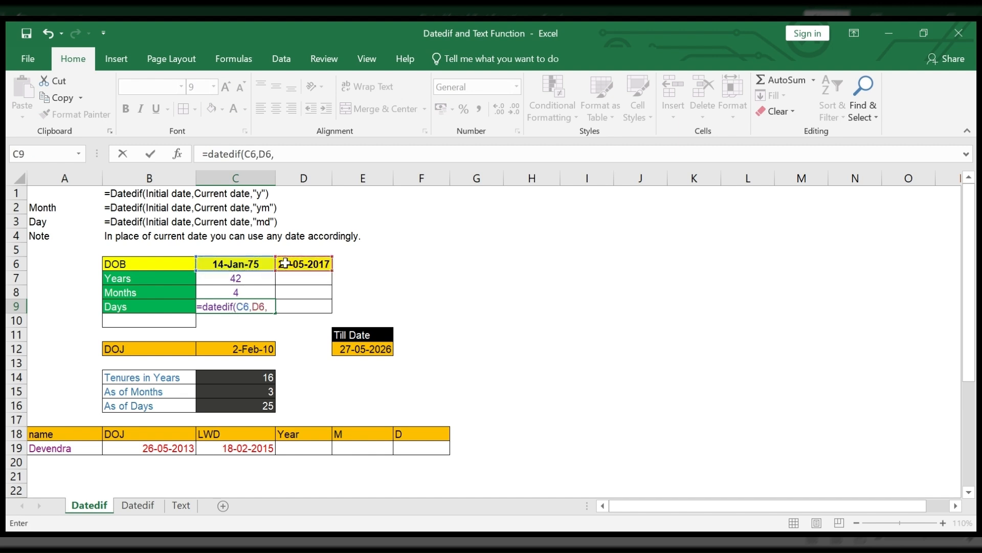
{"action": "type", "text": "\"m"}
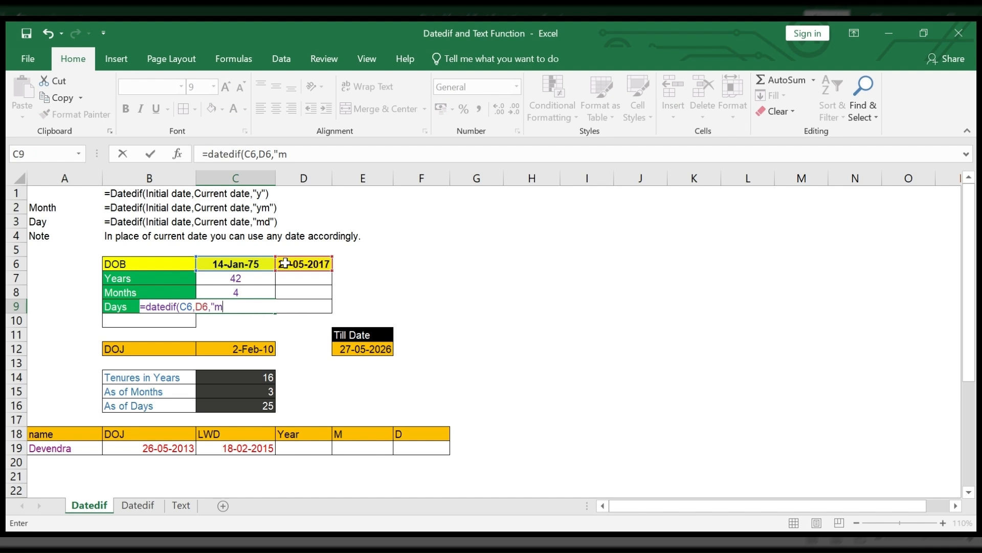
{"action": "type", "text": "d\")"}
{"action": "key", "text": "Return"}
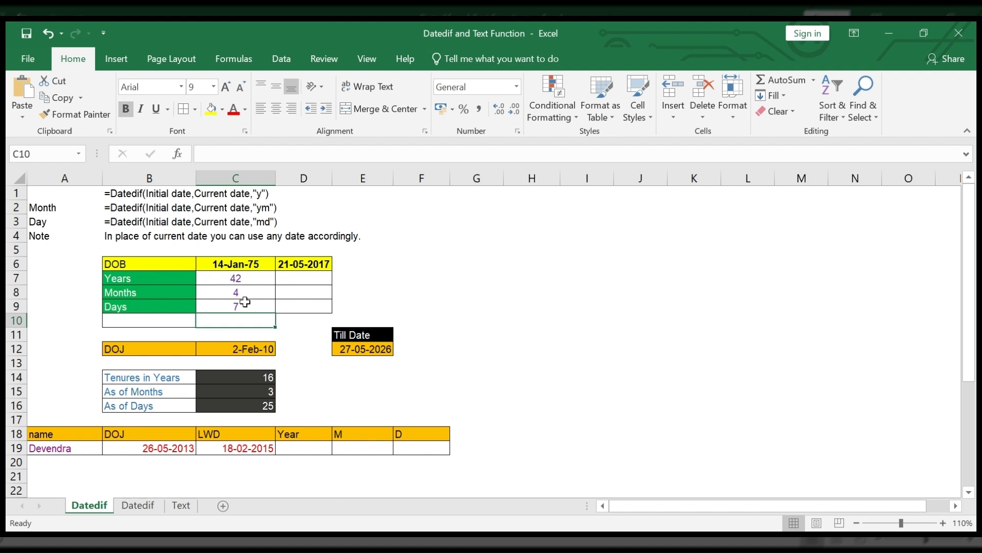
{"action": "left_click", "coordinate": [247, 279]}
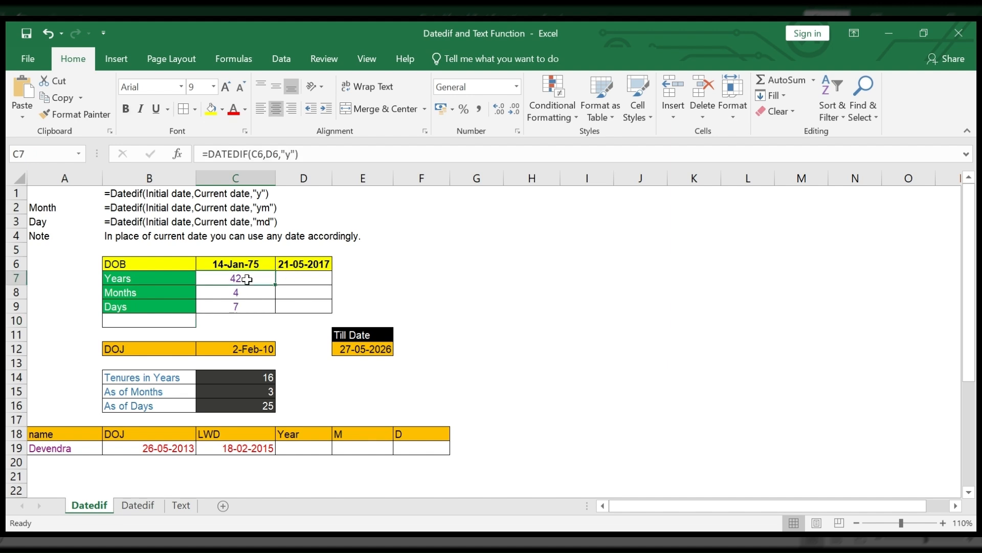
{"action": "left_click", "coordinate": [247, 307]}
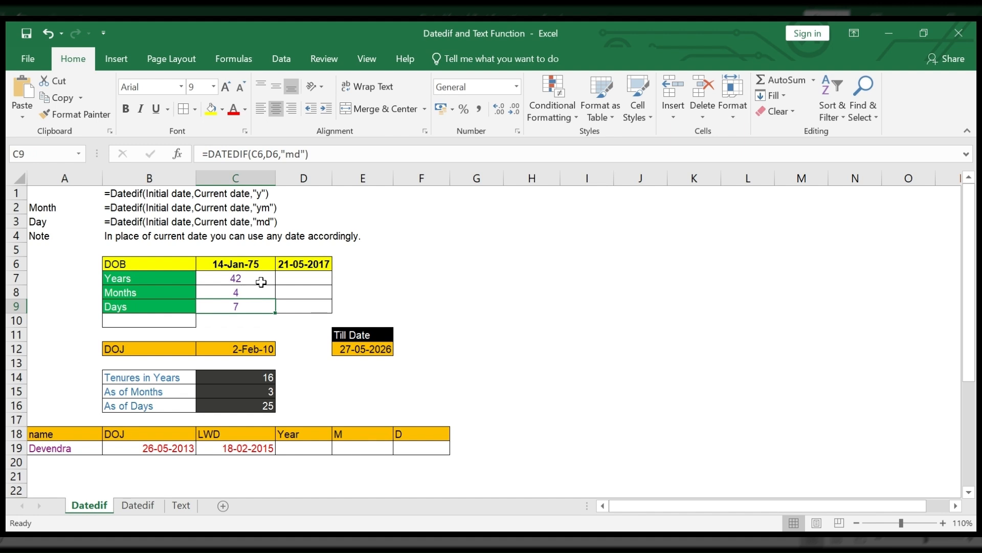
Step: Calculate the total months between the two dates in D7 by reusing the C7 formula as =DATEDIF(C6,D6,"m")
{"action": "left_click", "coordinate": [291, 282]}
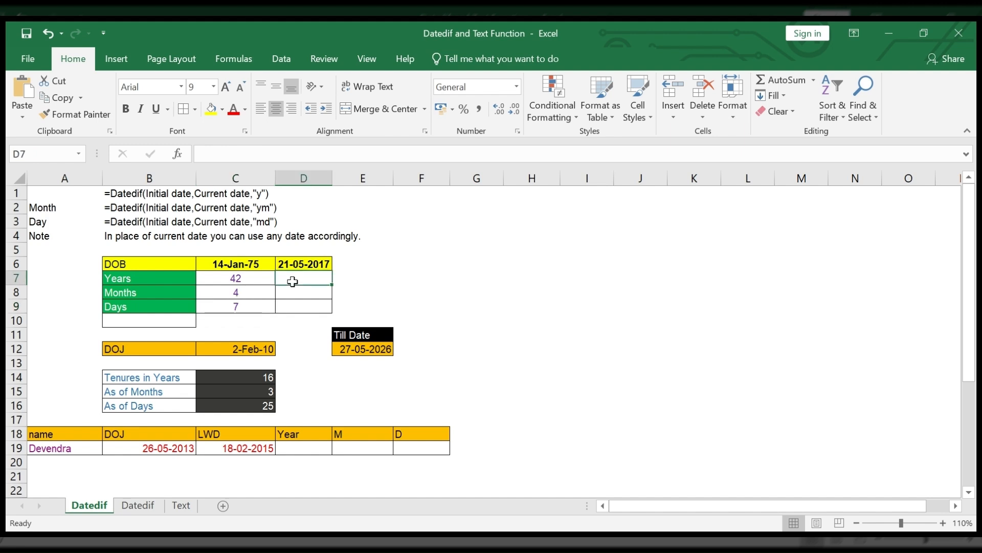
{"action": "key", "text": "Left"}
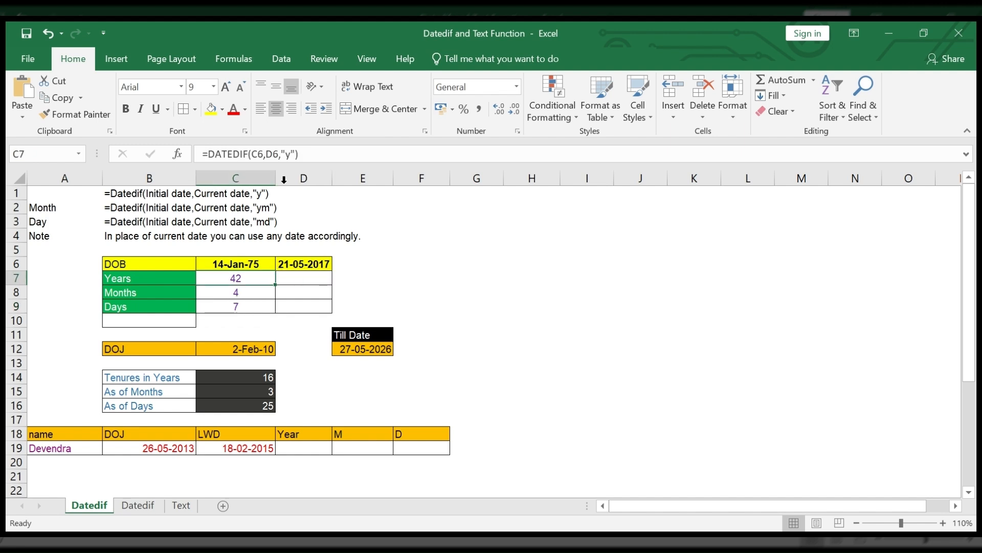
{"action": "left_click_drag", "start_coordinate": [302, 154], "coordinate": [182, 159]}
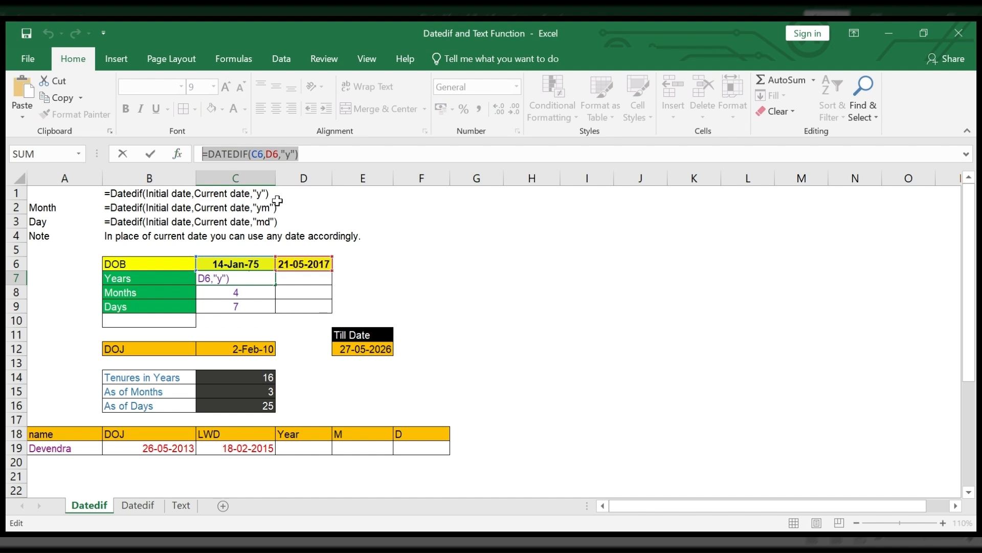
{"action": "key", "text": "Escape"}
{"action": "left_click", "coordinate": [321, 279]}
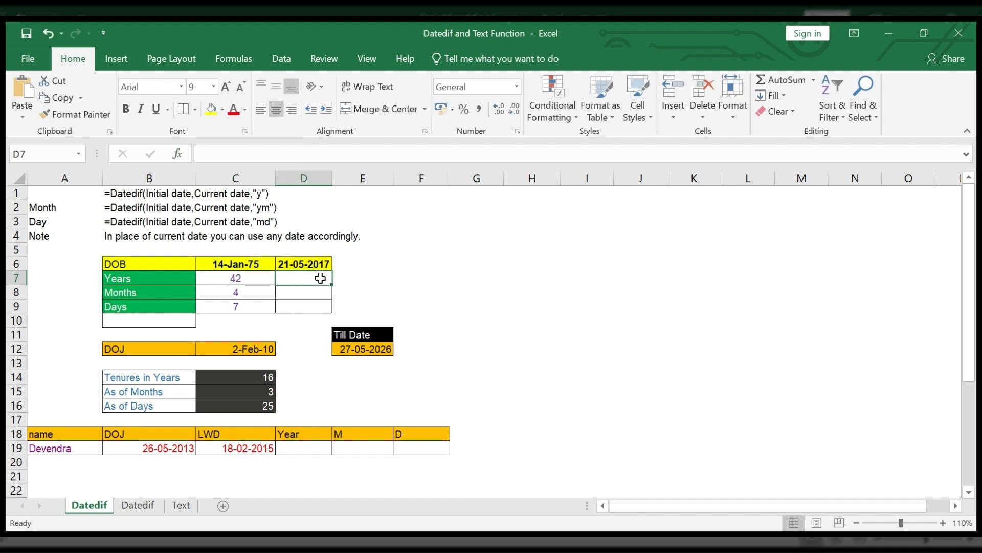
{"action": "key", "text": "ctrl+v"}
{"action": "left_click", "coordinate": [338, 152]}
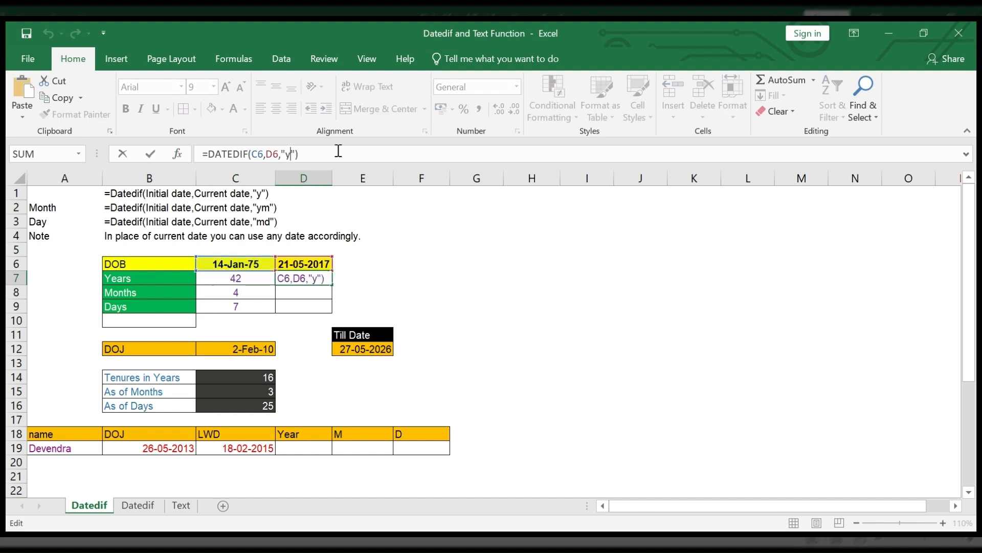
{"action": "key", "text": "Left"}
{"action": "key", "text": "Left"}
{"action": "key", "text": "BackSpace"}
{"action": "type", "text": "m"}
{"action": "key", "text": "ctrl+Return"}
{"action": "left_click", "coordinate": [324, 290]}
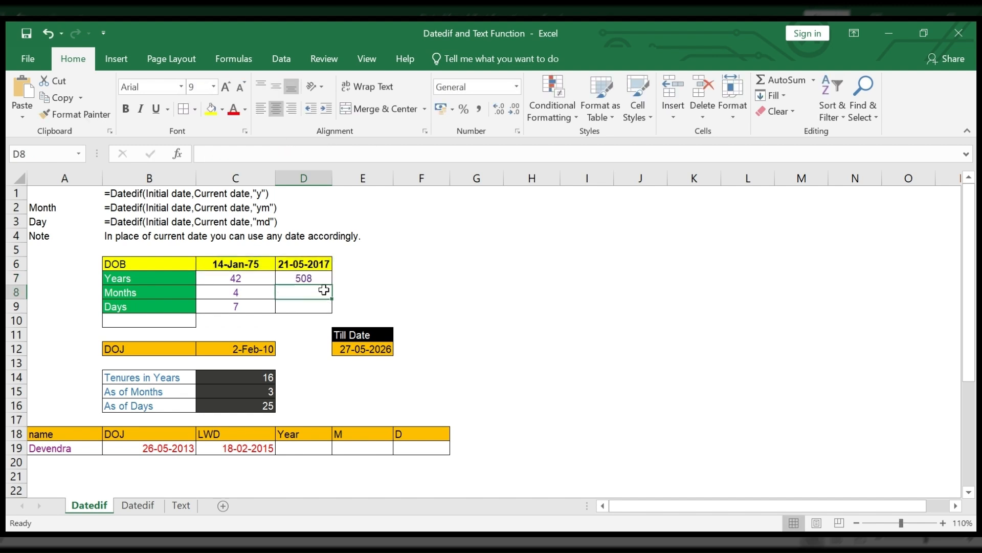
{"action": "key", "text": "Up"}
{"action": "left_click", "coordinate": [247, 295]}
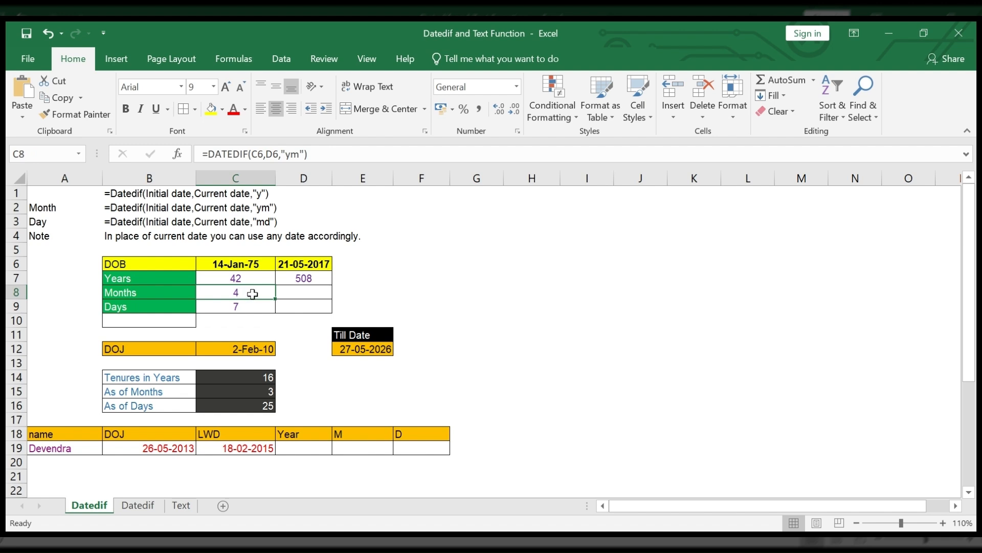
Step: Calculate the total days between the two dates in D8 by reusing the D7 formula as =DATEDIF(C6,D6,"d")
{"action": "left_click", "coordinate": [312, 283]}
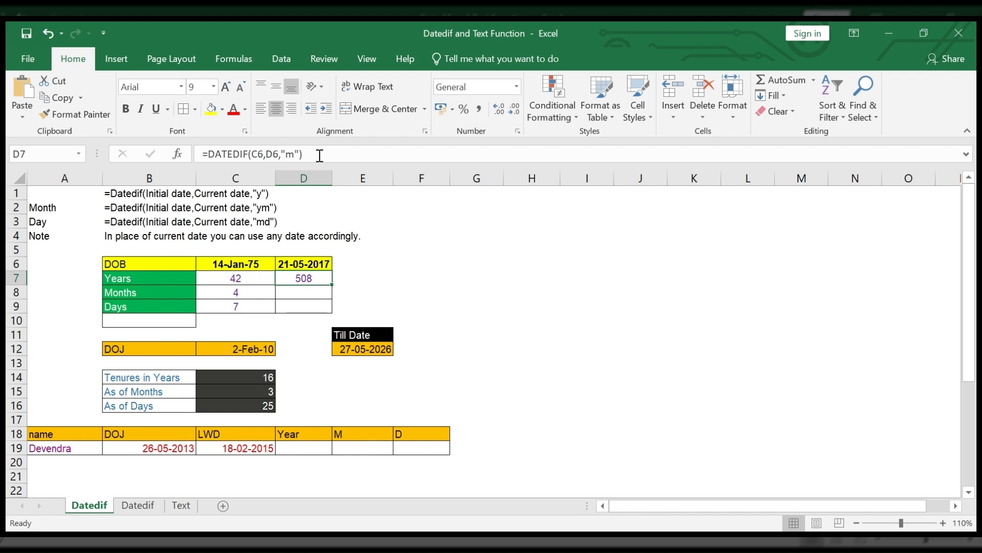
{"action": "left_click_drag", "start_coordinate": [320, 155], "coordinate": [170, 160]}
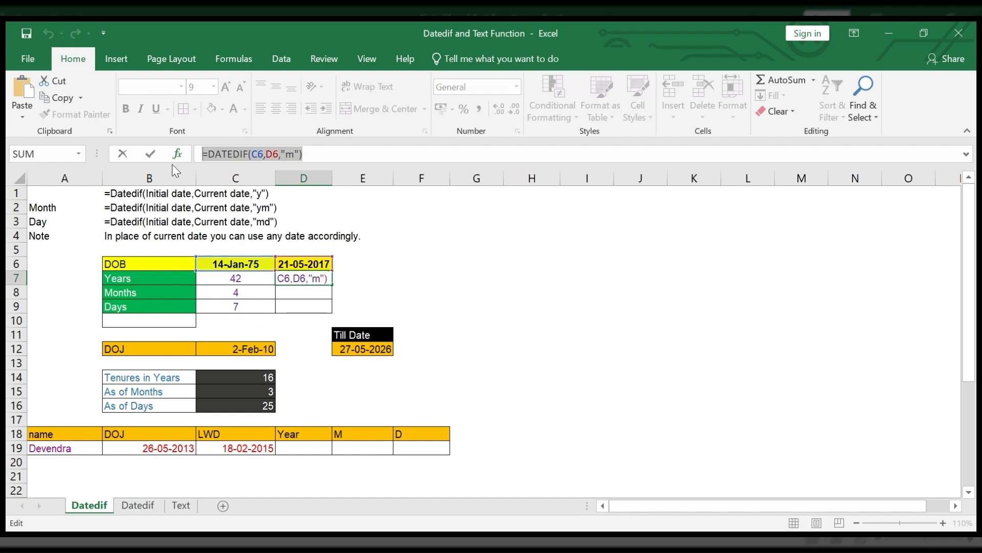
{"action": "key", "text": "Return"}
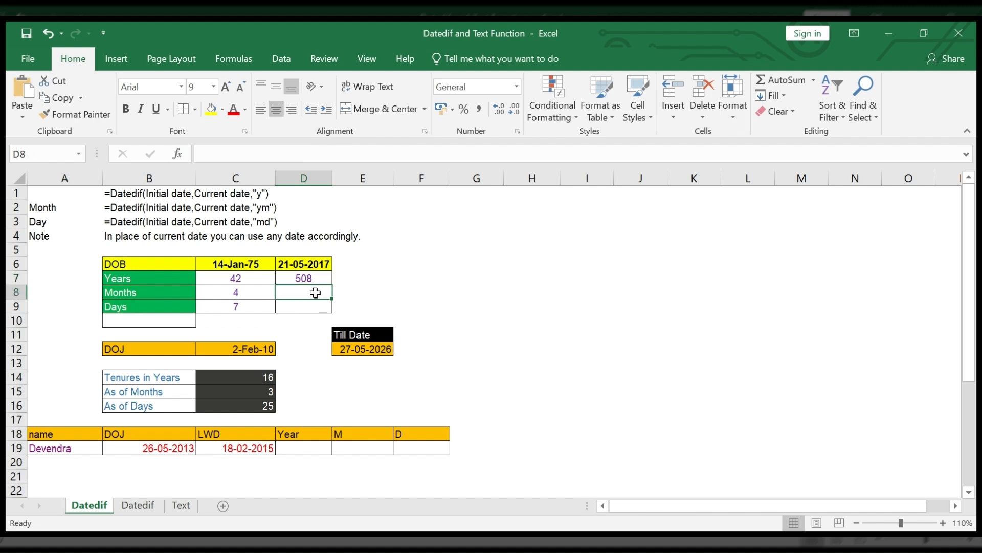
{"action": "key", "text": "ctrl+v"}
{"action": "left_click", "coordinate": [296, 153]}
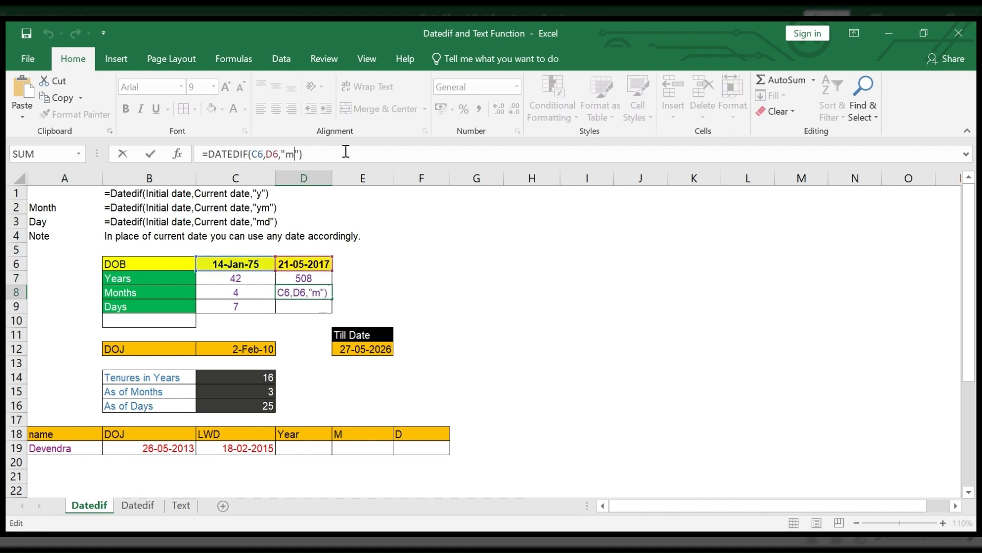
{"action": "key", "text": "BackSpace"}
{"action": "type", "text": "d"}
{"action": "key", "text": "Return"}
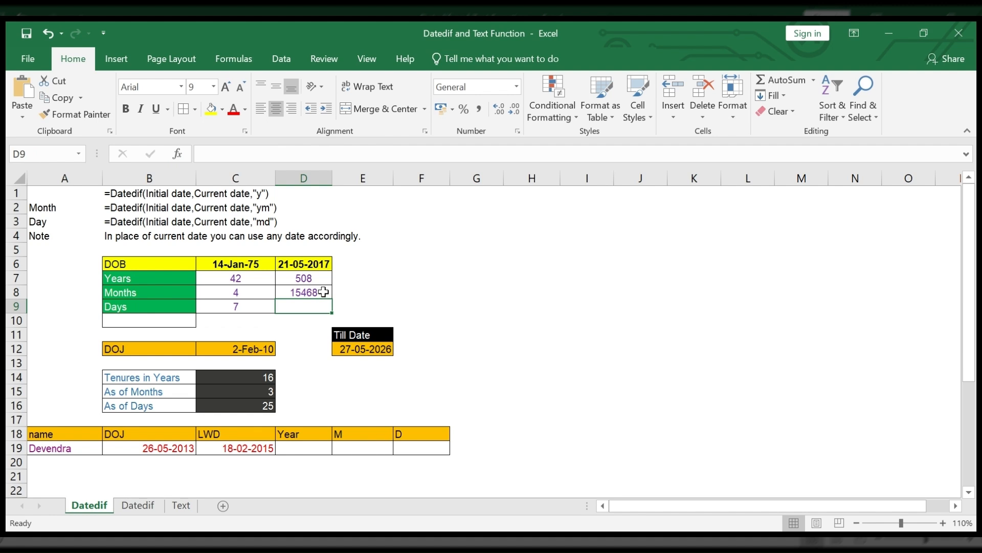
{"action": "left_click", "coordinate": [320, 295]}
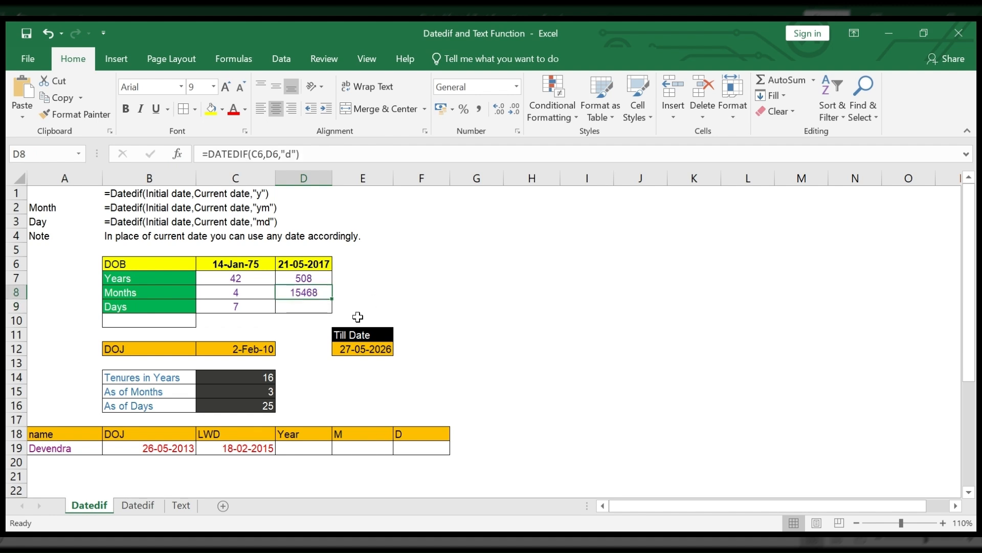
Step: Clear the tenure results in C14:C16 and change the heading in E11 to LWD
{"action": "left_click_drag", "start_coordinate": [249, 380], "coordinate": [250, 405]}
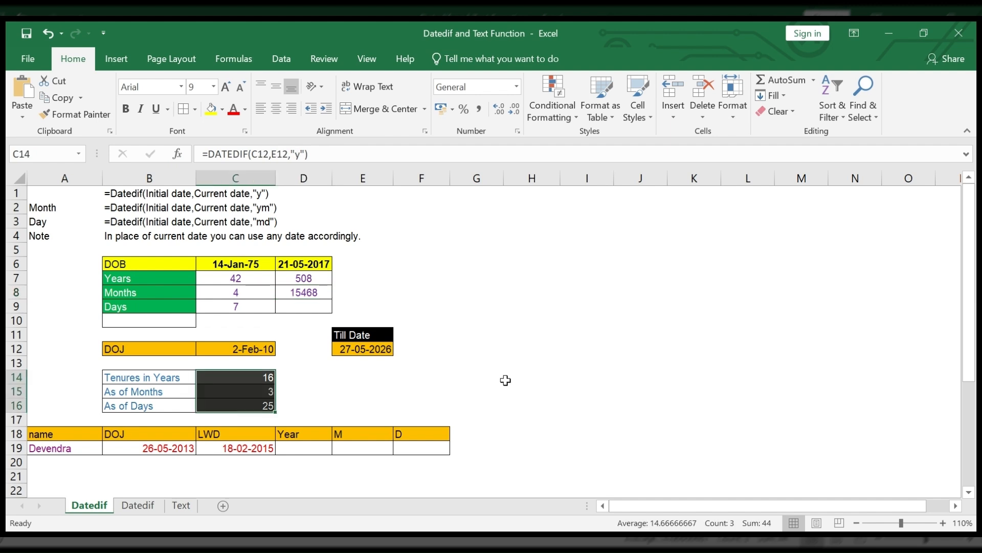
{"action": "key", "text": "Delete"}
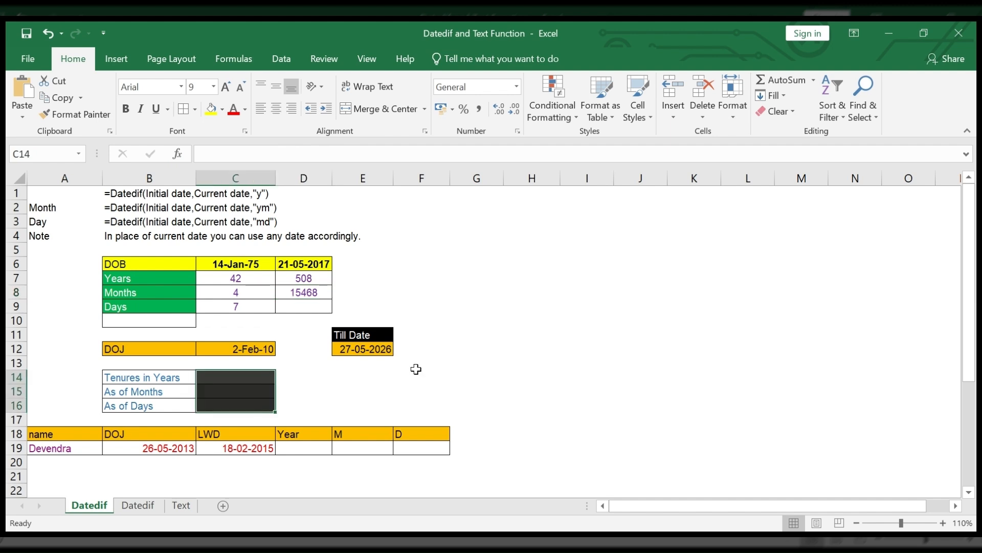
{"action": "left_click", "coordinate": [153, 348]}
{"action": "double_click", "coordinate": [354, 335]}
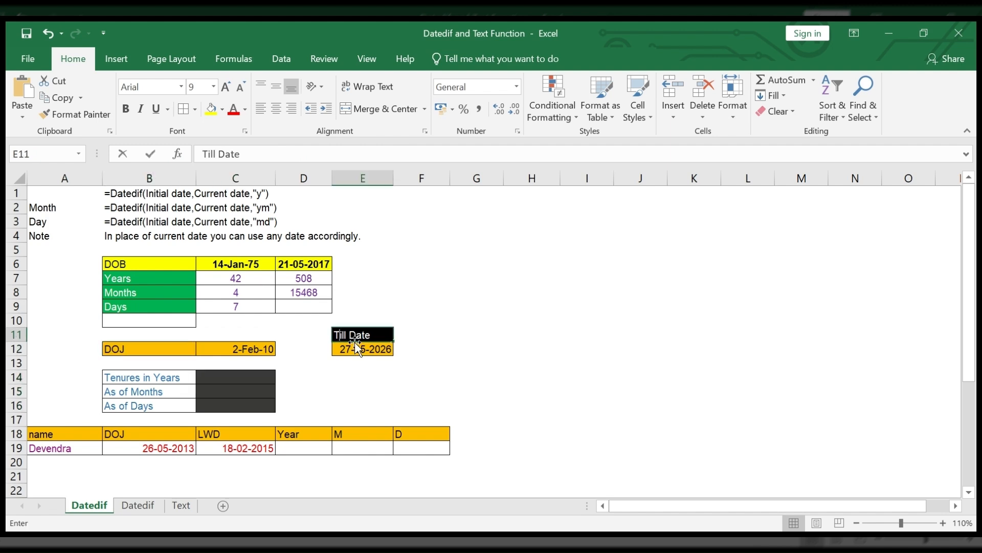
{"action": "type", "text": "LWD"}
{"action": "left_click", "coordinate": [487, 341]}
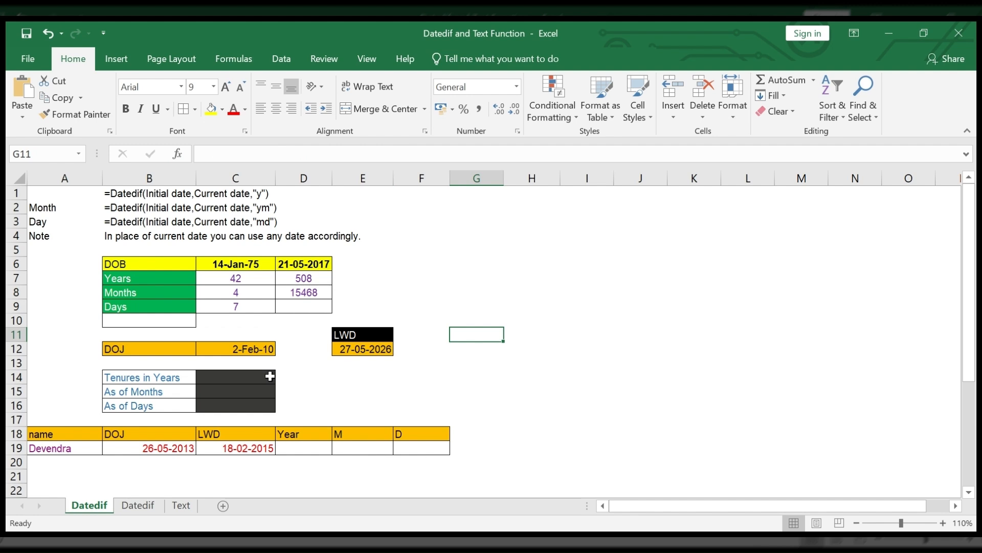
Step: Calculate the tenure in completed years in C14 with the formula =DATEDIF(C12,E12,"y")
{"action": "left_click", "coordinate": [248, 379]}
{"action": "type", "text": "=dat"}
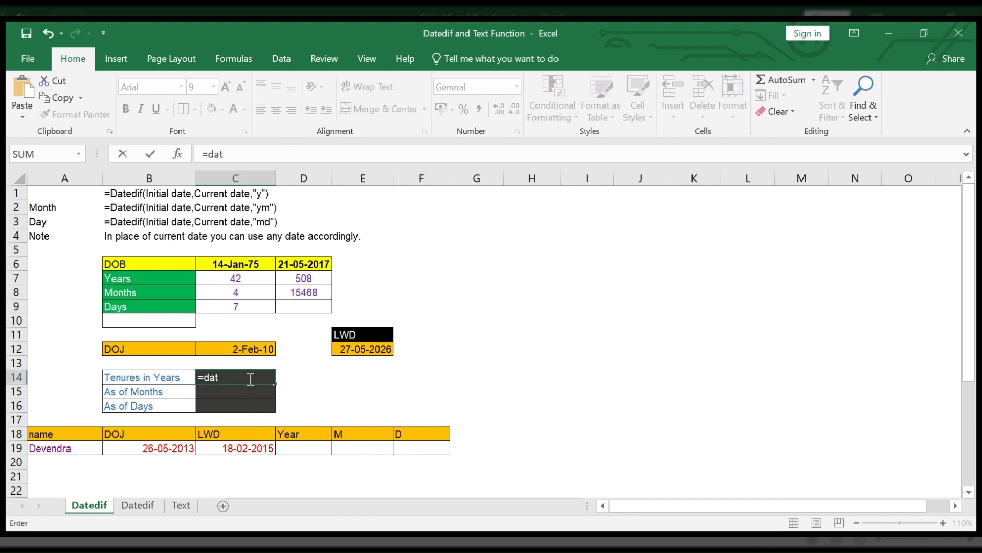
{"action": "type", "text": "edif"}
{"action": "key", "text": "BackSpace"}
{"action": "type", "text": "("}
{"action": "left_click", "coordinate": [260, 348]}
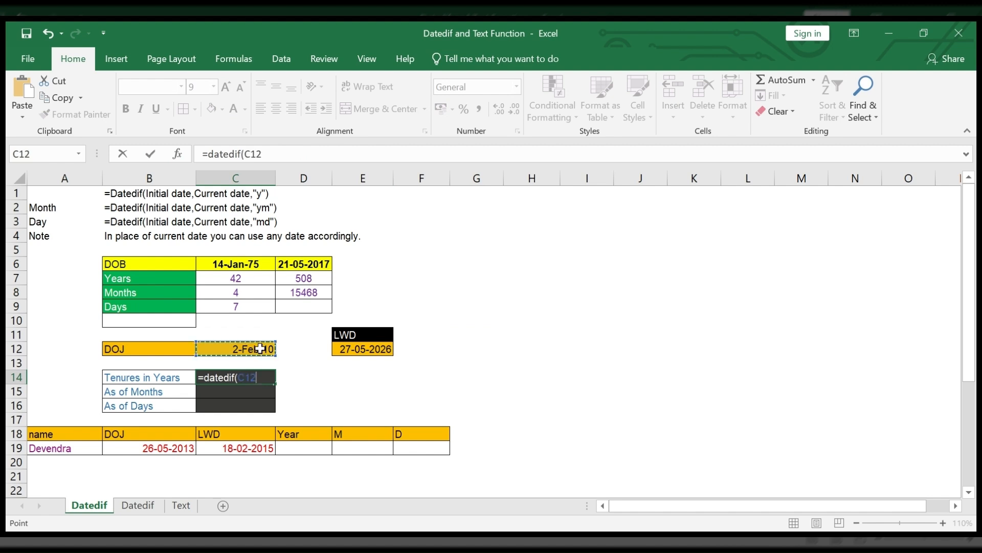
{"action": "type", "text": ","}
{"action": "left_click", "coordinate": [363, 350]}
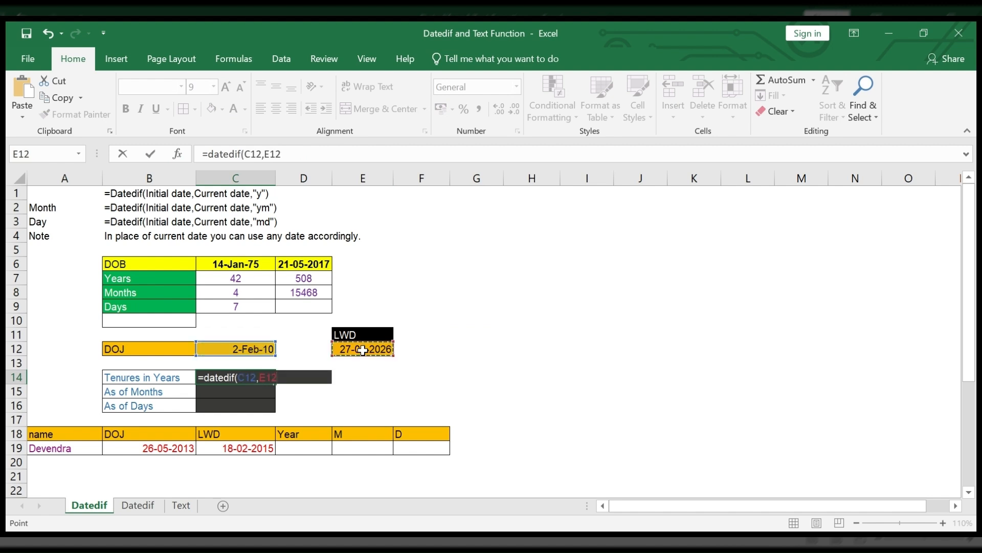
{"action": "type", "text": ",\"y\")"}
{"action": "key", "text": "Return"}
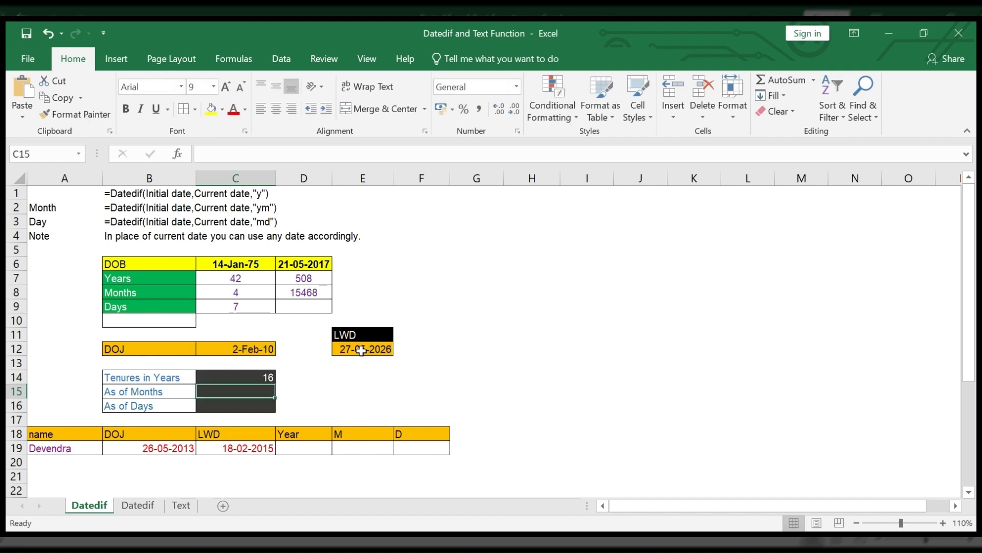
Step: Fill the tenure months cell C15 with a pasted DATEDIF formula edited to =DATEDIF(C6,D6,"ym")
{"action": "key", "text": "Up"}
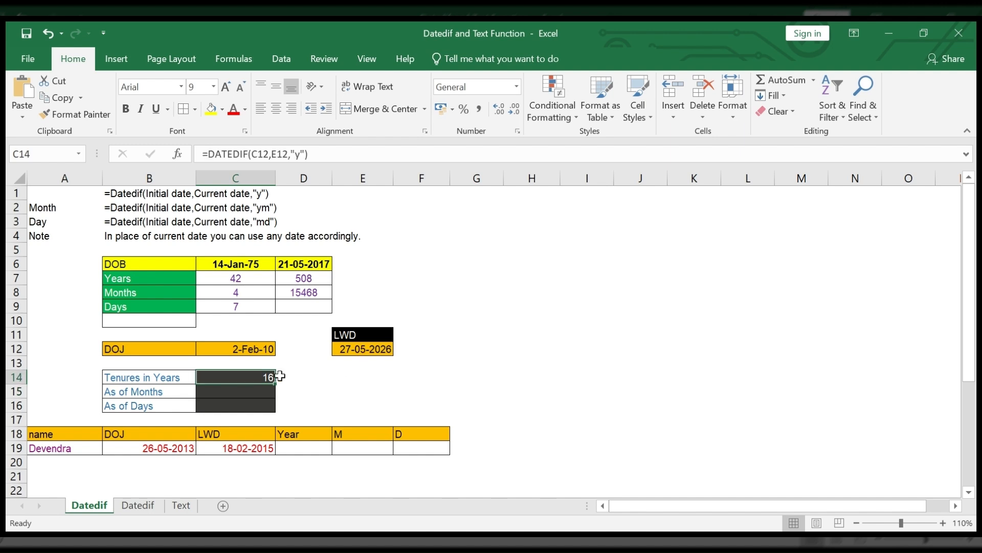
{"action": "left_click_drag", "start_coordinate": [309, 154], "coordinate": [190, 154]}
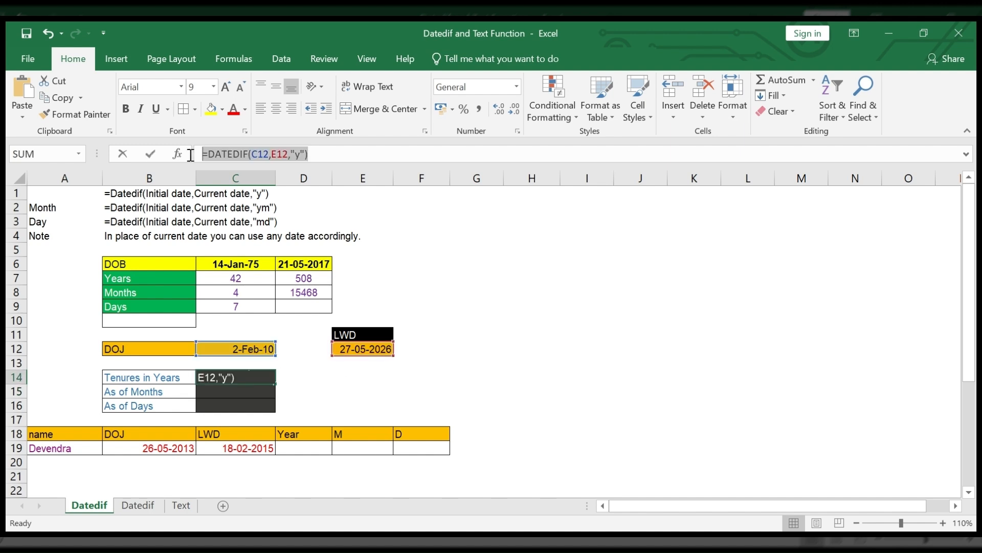
{"action": "key", "text": "Escape"}
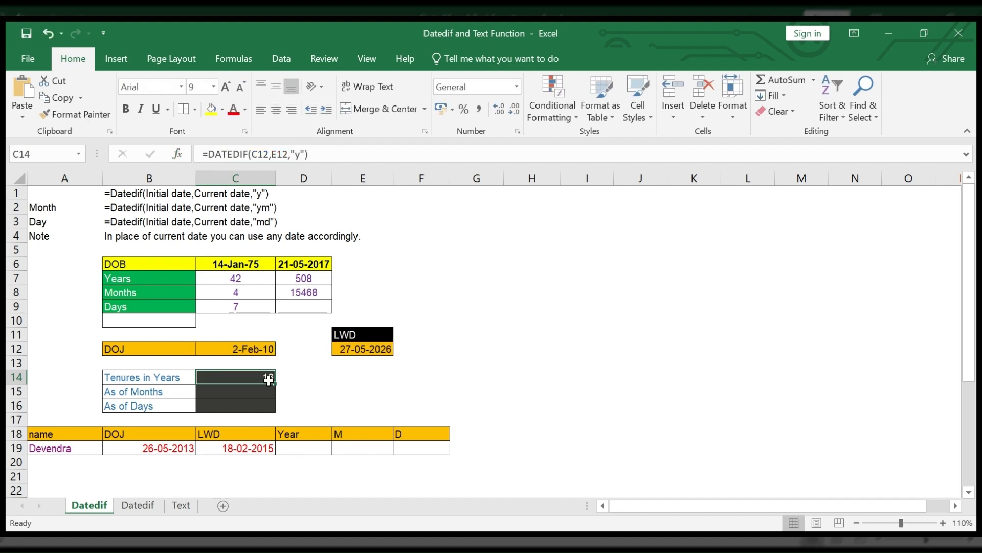
{"action": "left_click", "coordinate": [248, 392]}
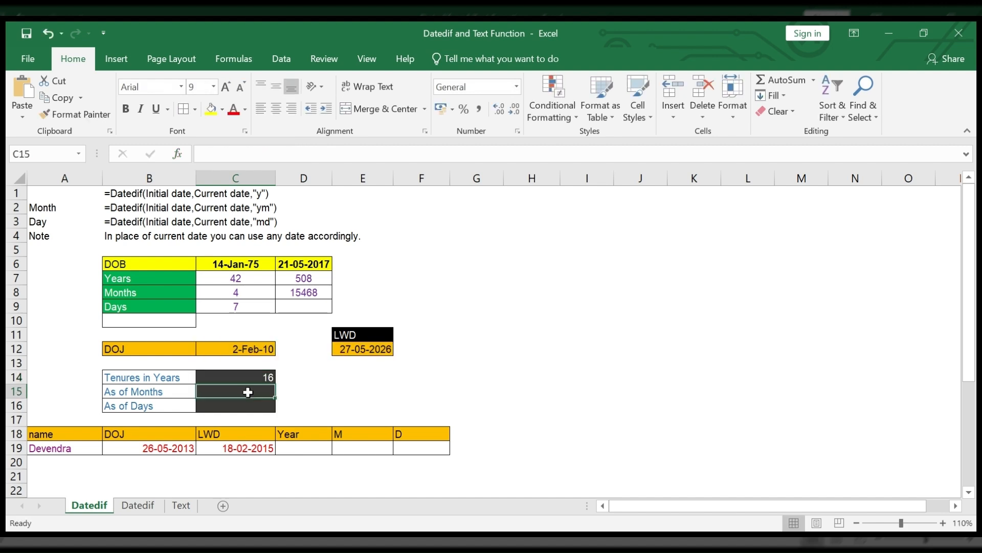
{"action": "left_click", "coordinate": [272, 375]}
{"action": "left_click", "coordinate": [312, 153]}
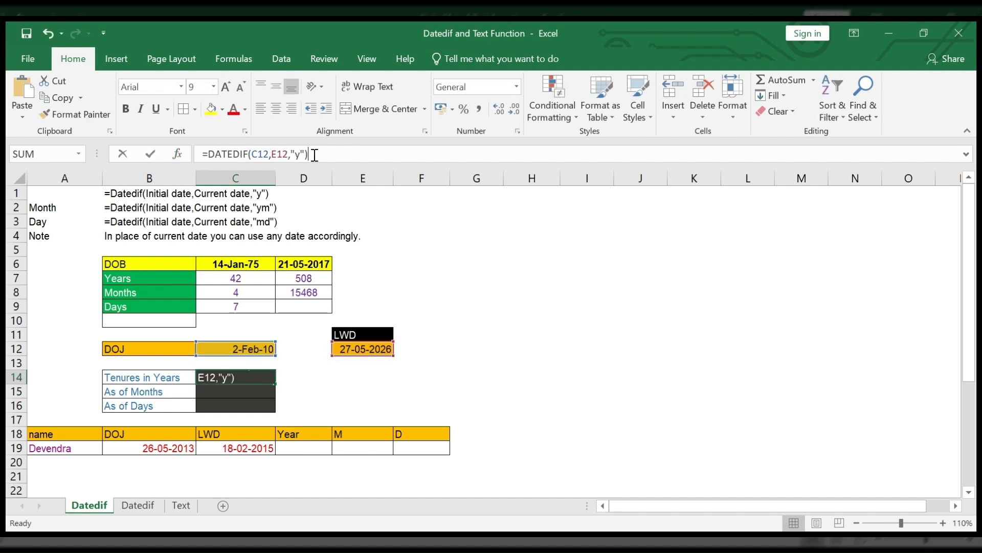
{"action": "left_click_drag", "start_coordinate": [312, 153], "coordinate": [176, 162]}
{"action": "key", "text": "Escape"}
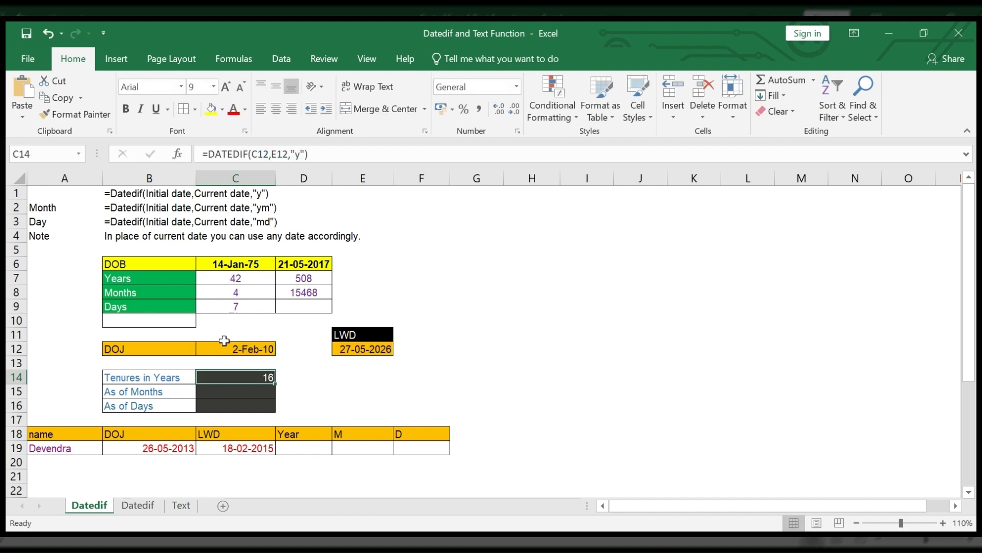
{"action": "left_click", "coordinate": [255, 397]}
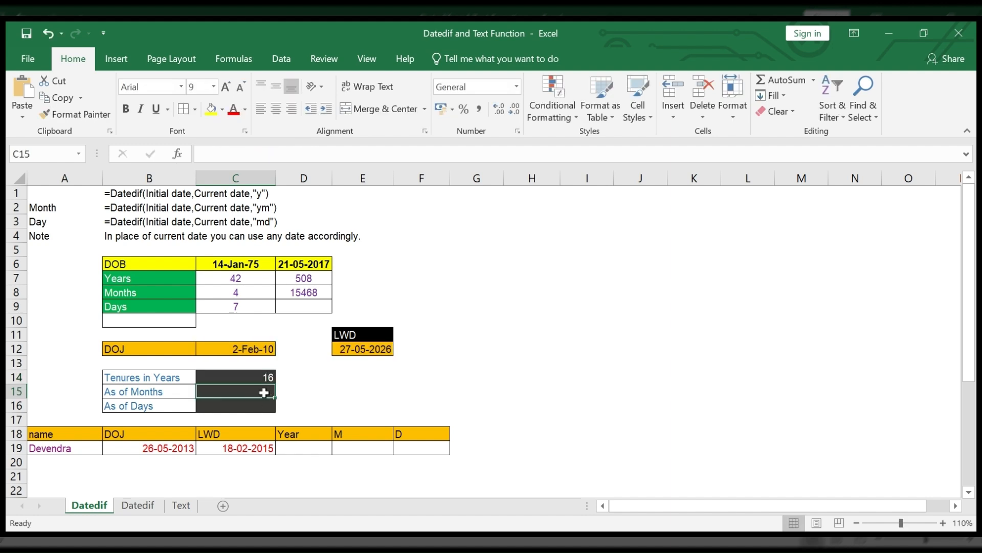
{"action": "type", "text": "=DATEDIF(C6,D6,\"m\")"}
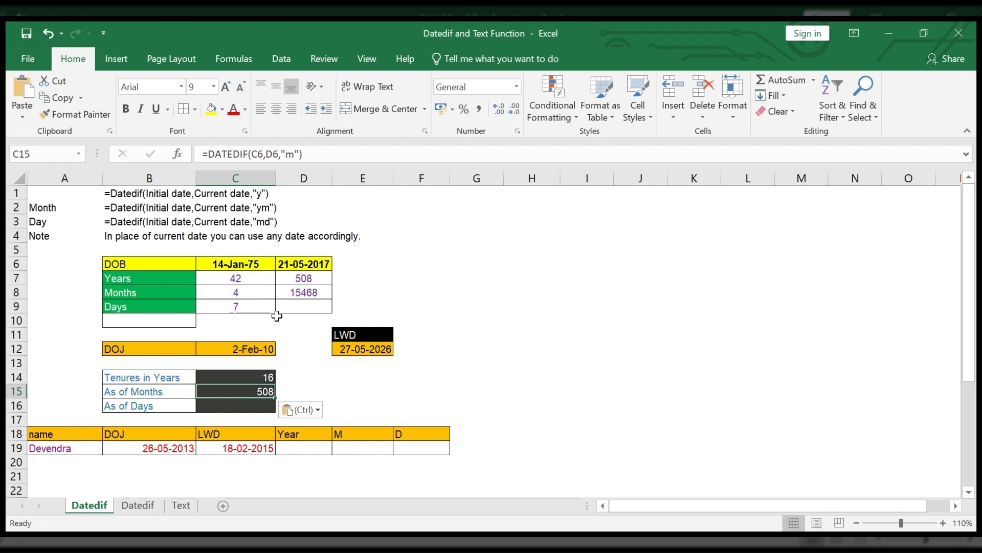
{"action": "left_click", "coordinate": [295, 154]}
{"action": "key", "text": "BackSpace"}
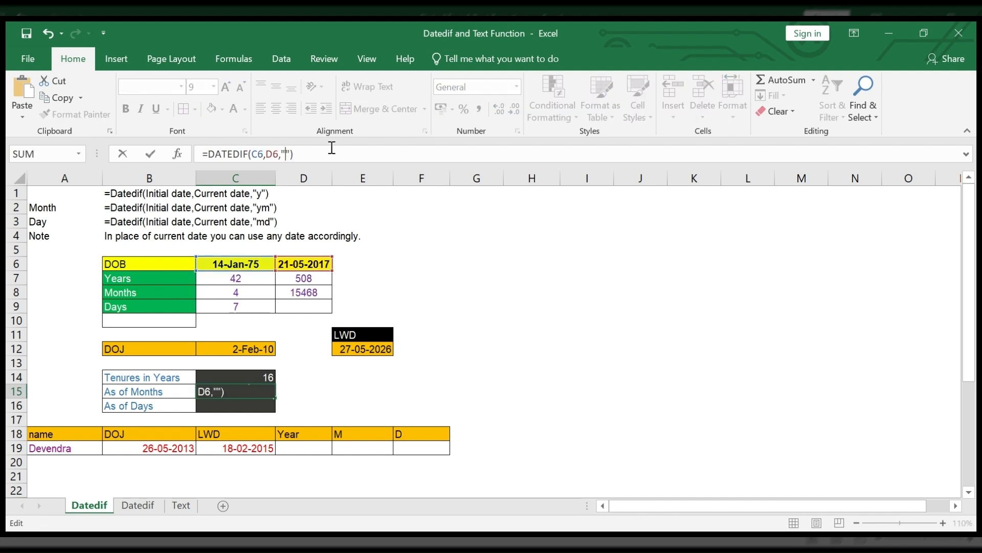
{"action": "type", "text": "ym"}
{"action": "key", "text": "Return"}
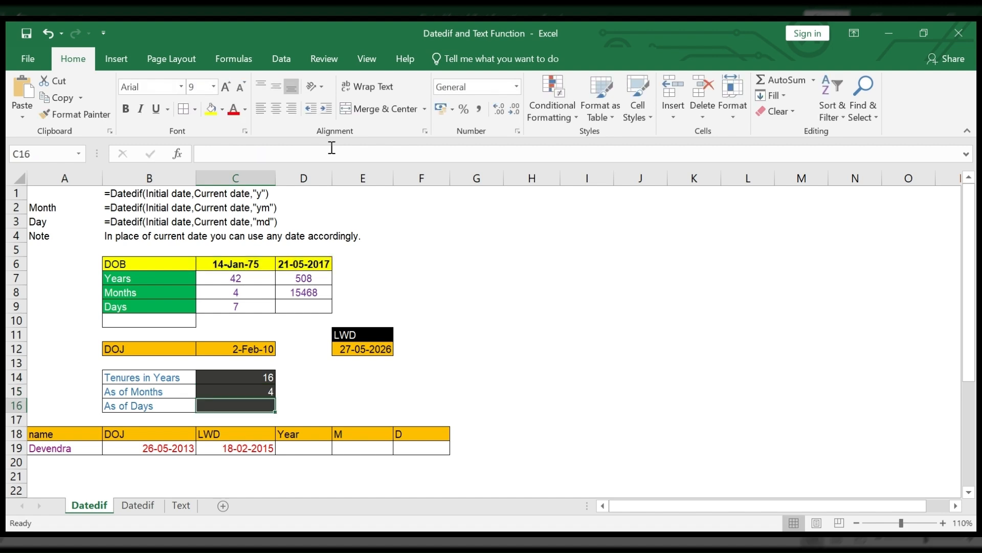
Step: Fill the tenure days cell C16 with the copied months formula edited to =DATEDIF(C6,D6,"md")
{"action": "left_click", "coordinate": [257, 379]}
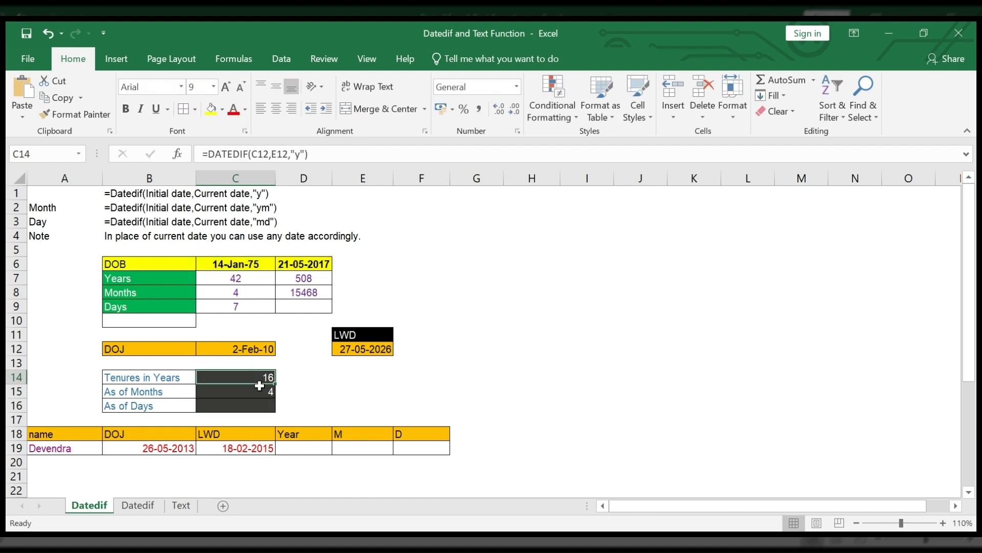
{"action": "left_click", "coordinate": [265, 392]}
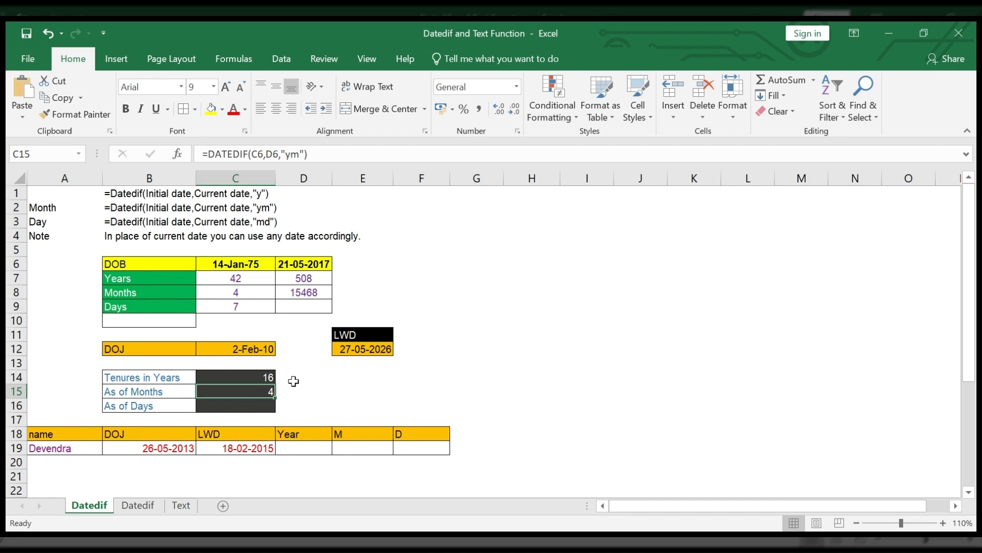
{"action": "left_click_drag", "start_coordinate": [306, 160], "coordinate": [199, 153]}
{"action": "key", "text": "ctrl+c"}
{"action": "key", "text": "Escape"}
{"action": "left_click", "coordinate": [253, 409]}
{"action": "key", "text": "ctrl+v"}
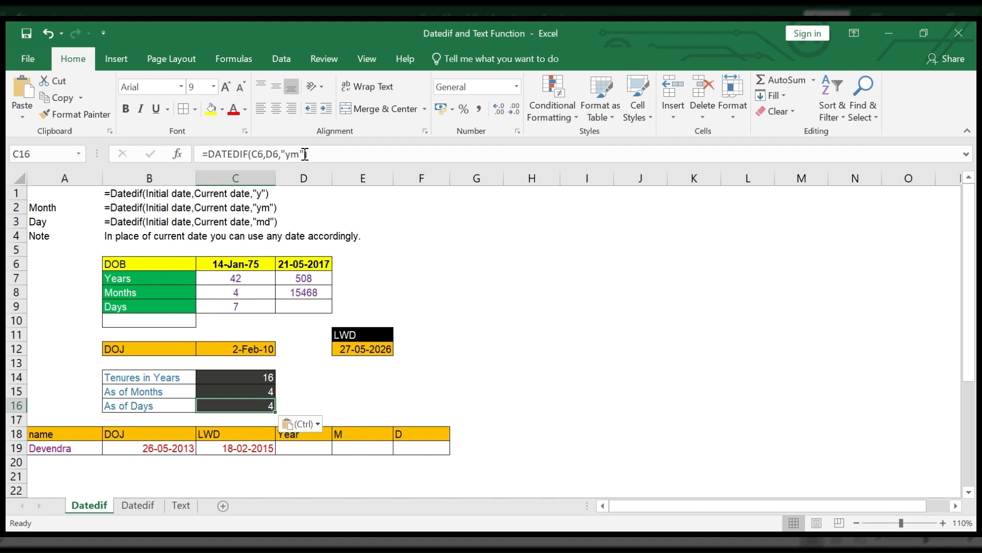
{"action": "left_click", "coordinate": [305, 154]}
{"action": "key", "text": "BackSpace"}
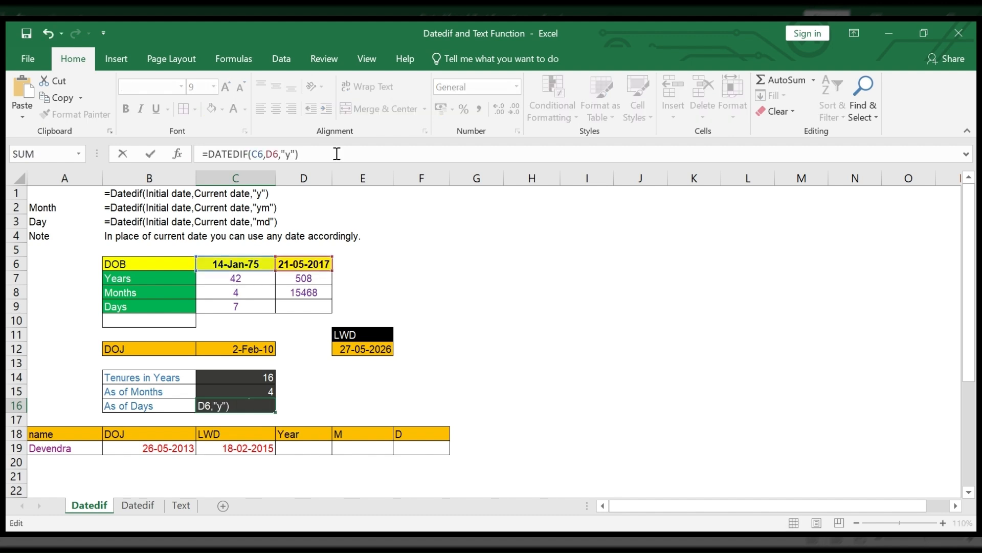
{"action": "key", "text": "BackSpace"}
{"action": "type", "text": "md"}
{"action": "key", "text": "Return"}
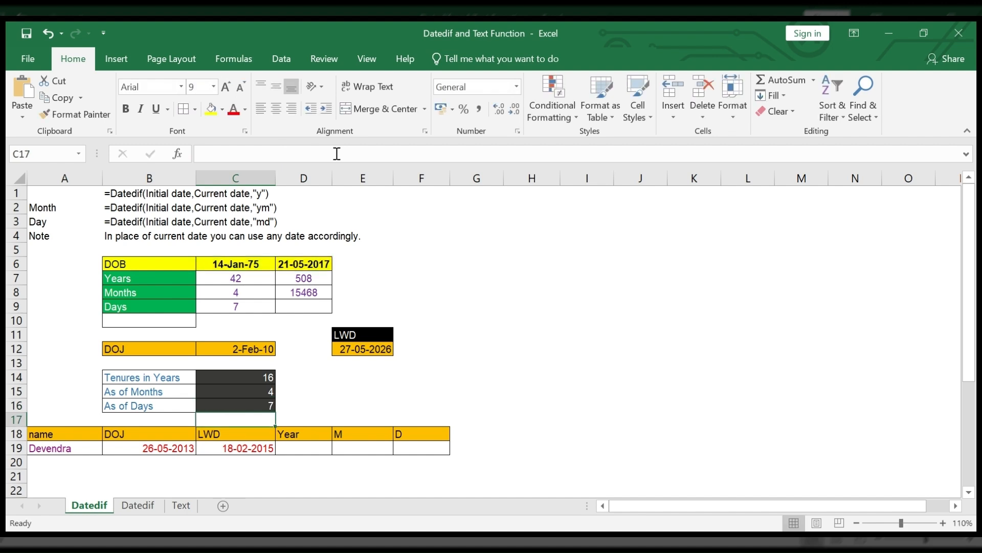
Step: Change the year of the joining date in C12 to make it 02-02-2011
{"action": "left_click", "coordinate": [246, 380]}
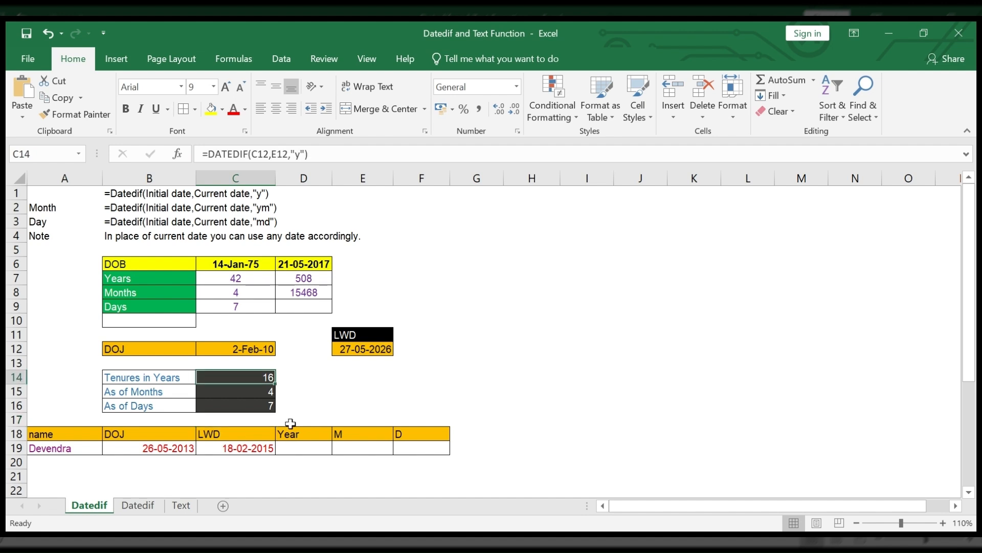
{"action": "key", "text": "Down"}
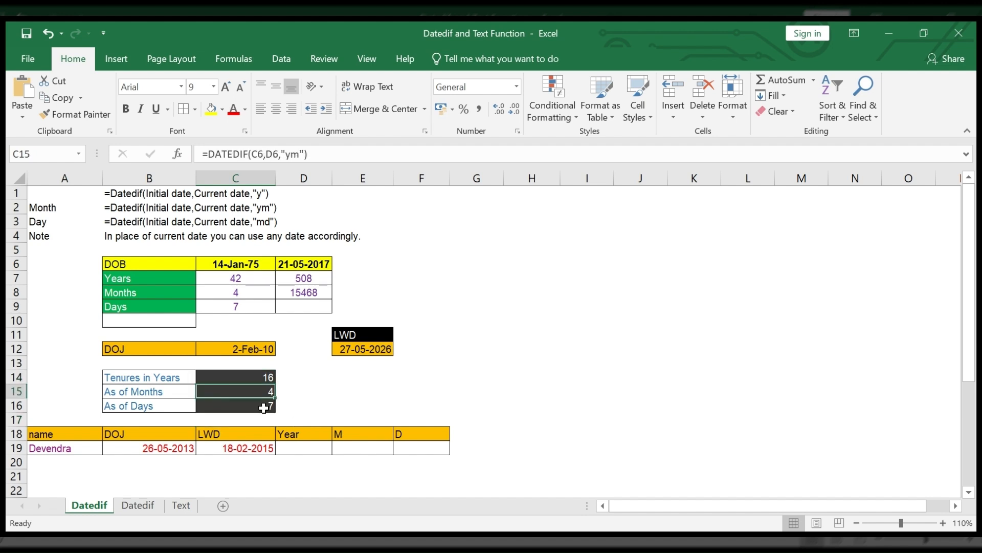
{"action": "key", "text": "Down"}
{"action": "left_click", "coordinate": [264, 349]}
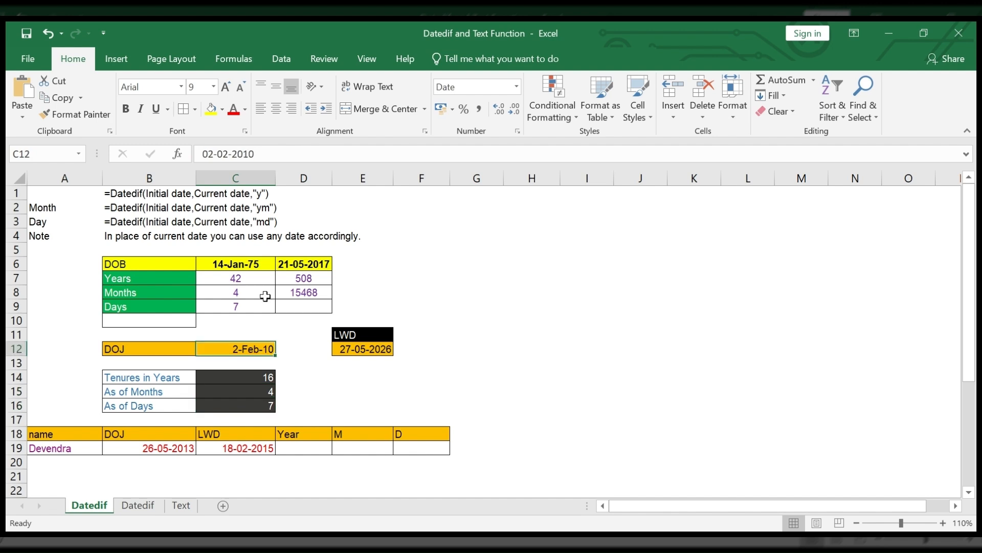
{"action": "left_click", "coordinate": [279, 148]}
{"action": "key", "text": "BackSpace"}
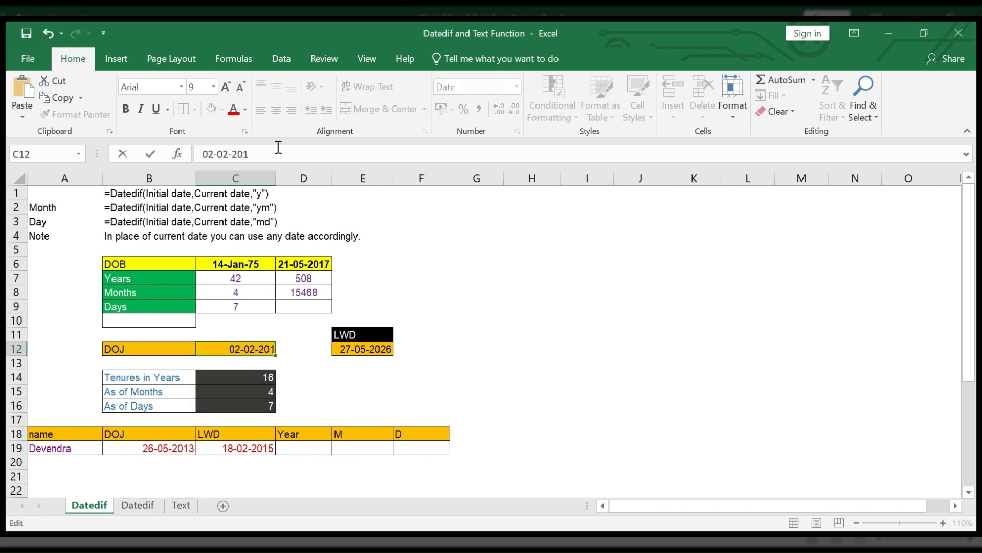
{"action": "type", "text": "1"}
{"action": "key", "text": "Return"}
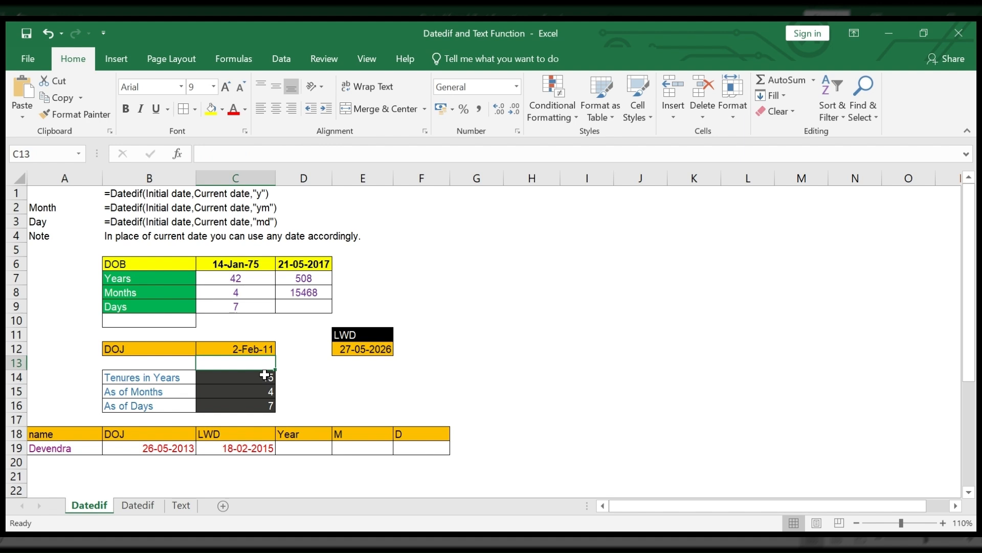
Step: Change the month of the joining date in C12 to make it 02-03-2011
{"action": "left_click", "coordinate": [260, 348]}
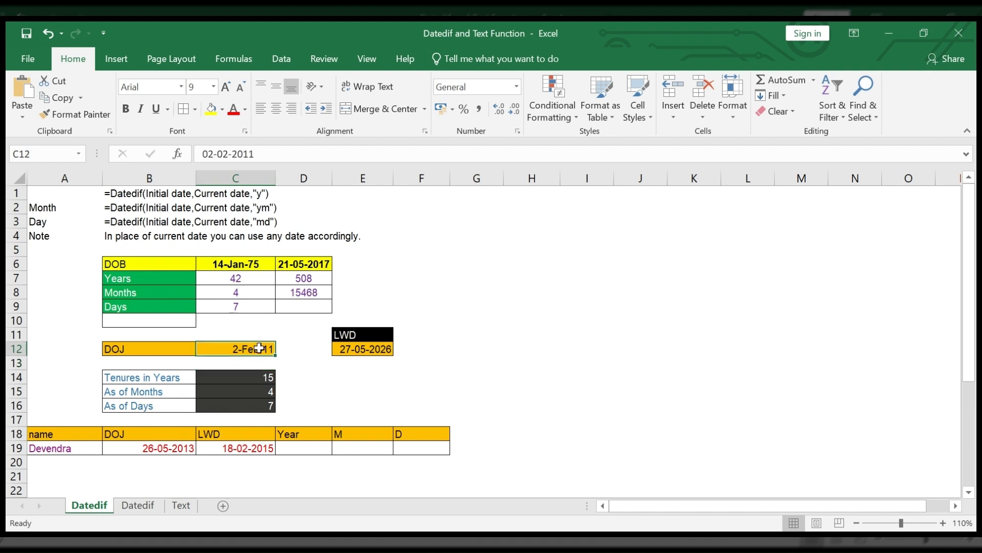
{"action": "left_click", "coordinate": [223, 154]}
{"action": "left_click", "coordinate": [224, 154]}
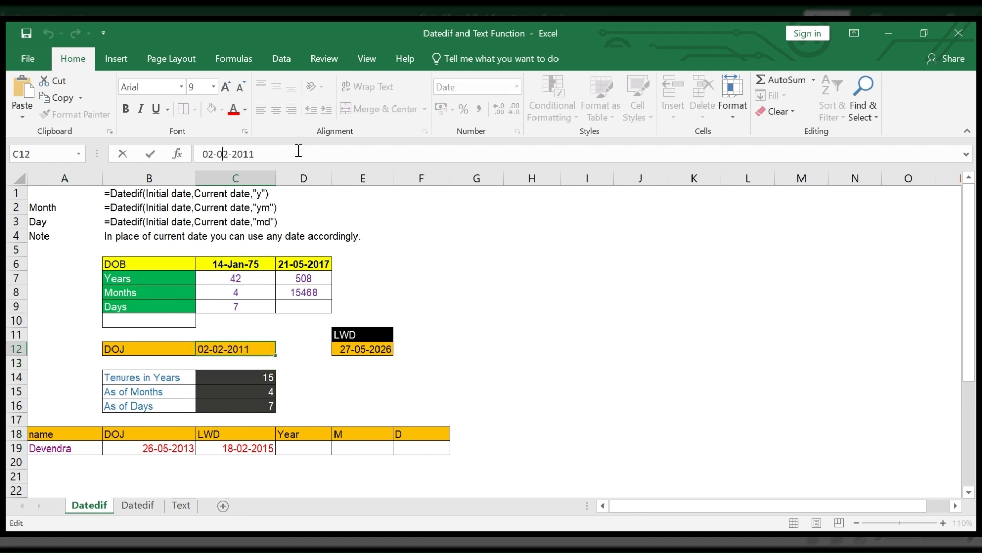
{"action": "key", "text": "Delete"}
{"action": "type", "text": "3"}
{"action": "key", "text": "Return"}
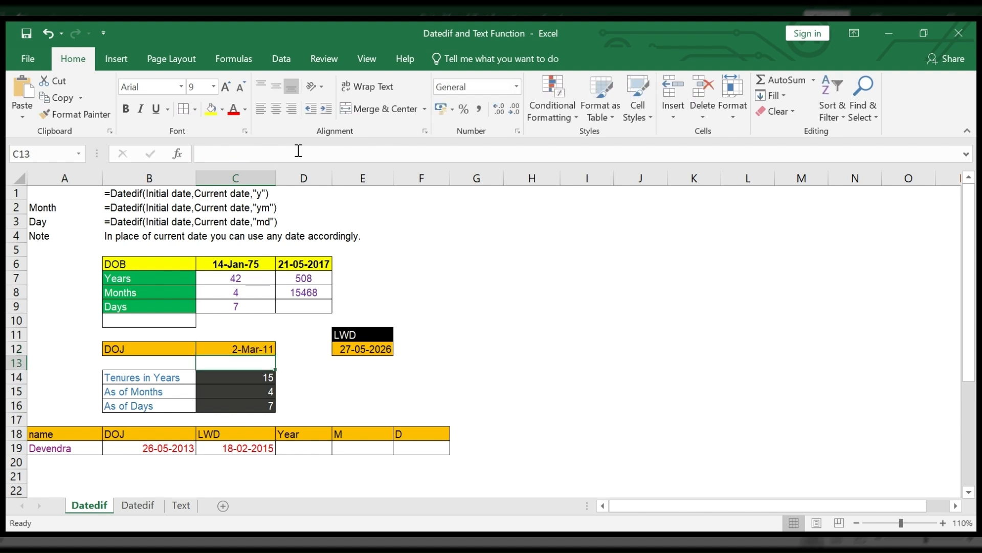
Step: Set the joining date in C12 to 02-04-2011 by changing its month
{"action": "key", "text": "Up"}
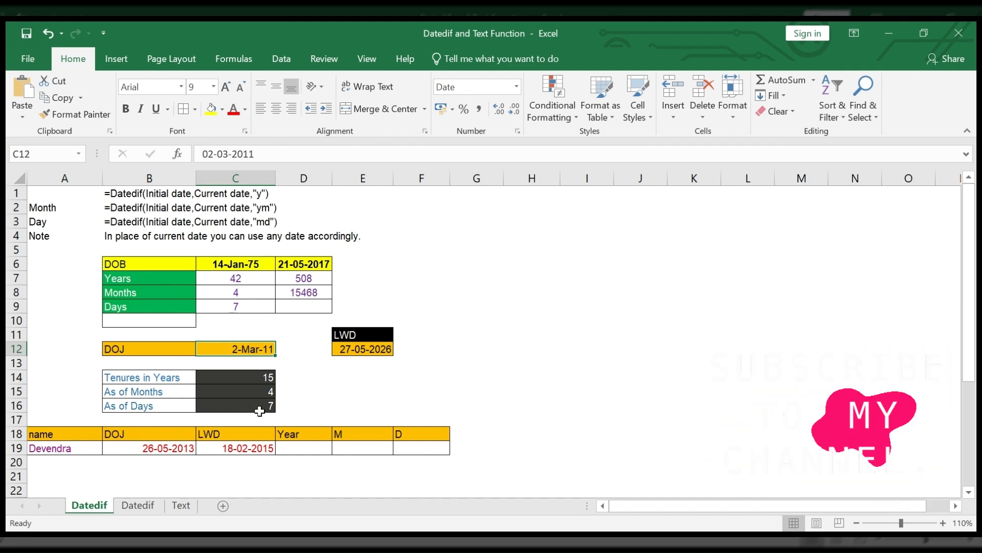
{"action": "left_click", "coordinate": [224, 154]}
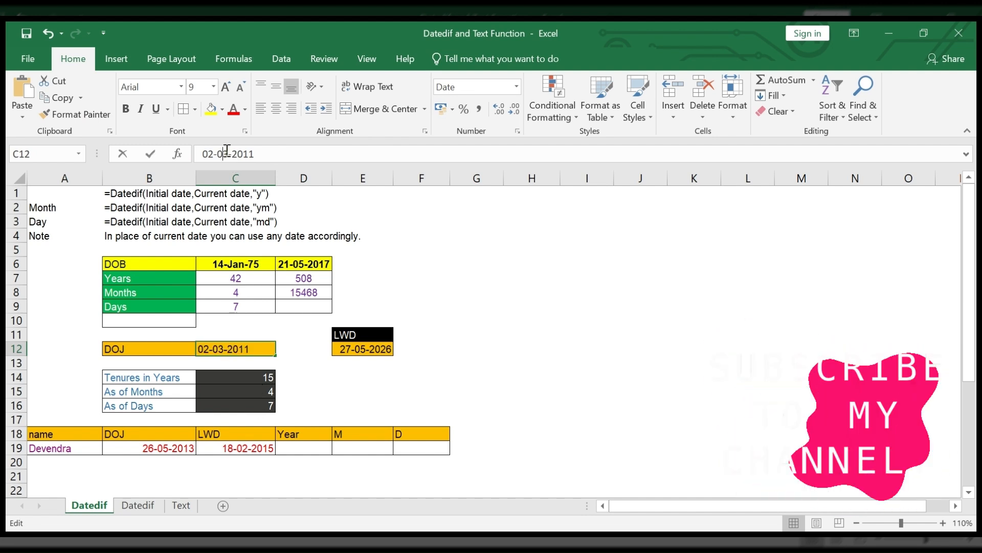
{"action": "key", "text": "Delete"}
{"action": "type", "text": "4"}
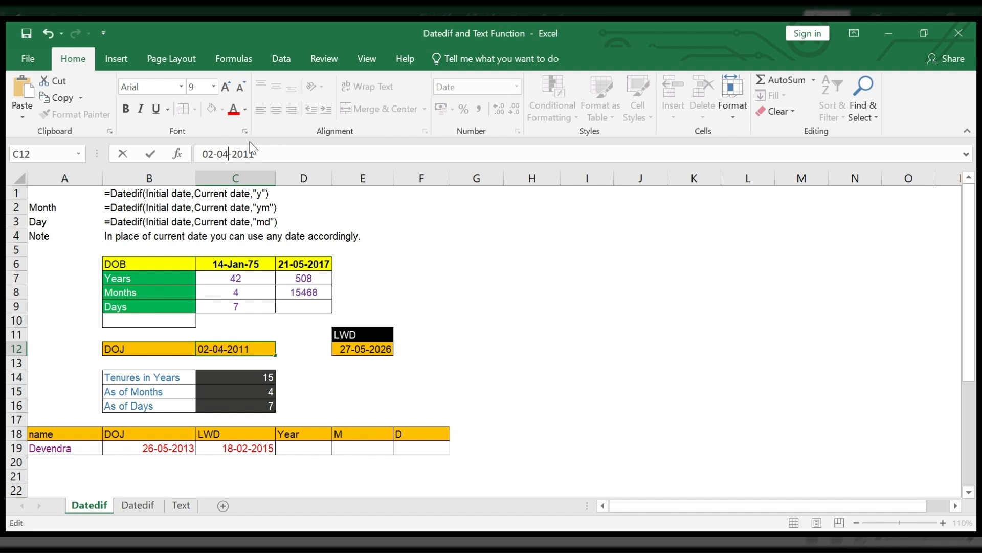
{"action": "key", "text": "Tab"}
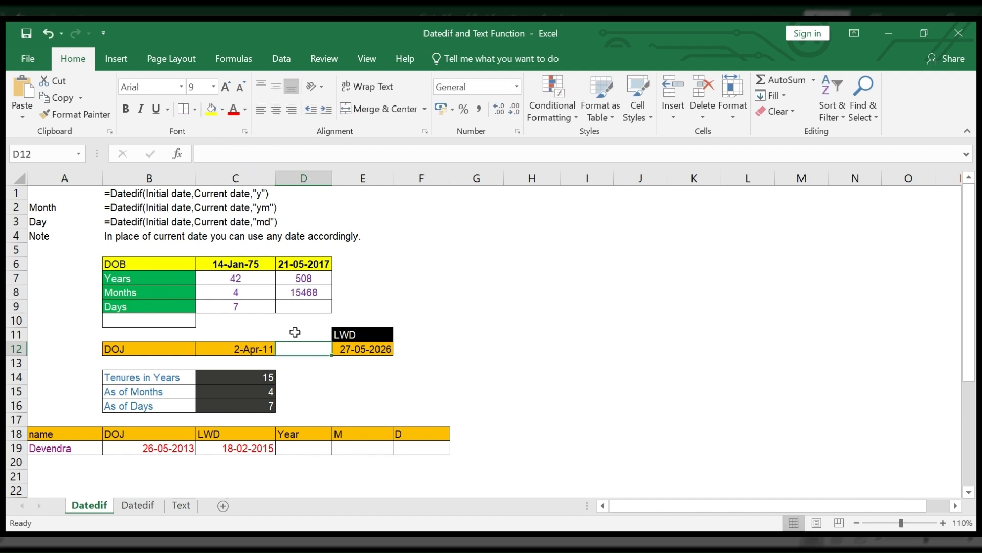
{"action": "key", "text": "Left"}
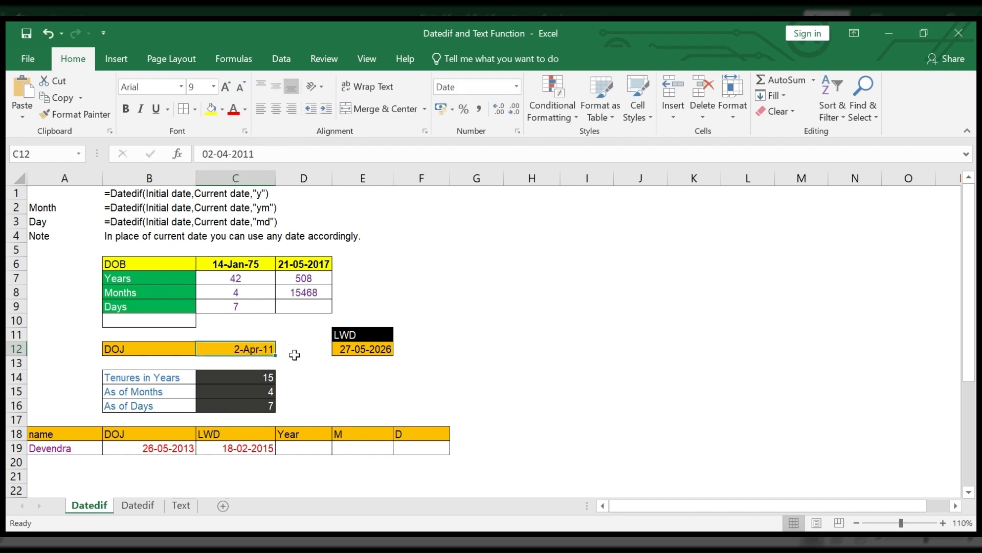
Step: Inspect which date cells the tenure formulas in C14 and C15 refer to
{"action": "left_click", "coordinate": [260, 390]}
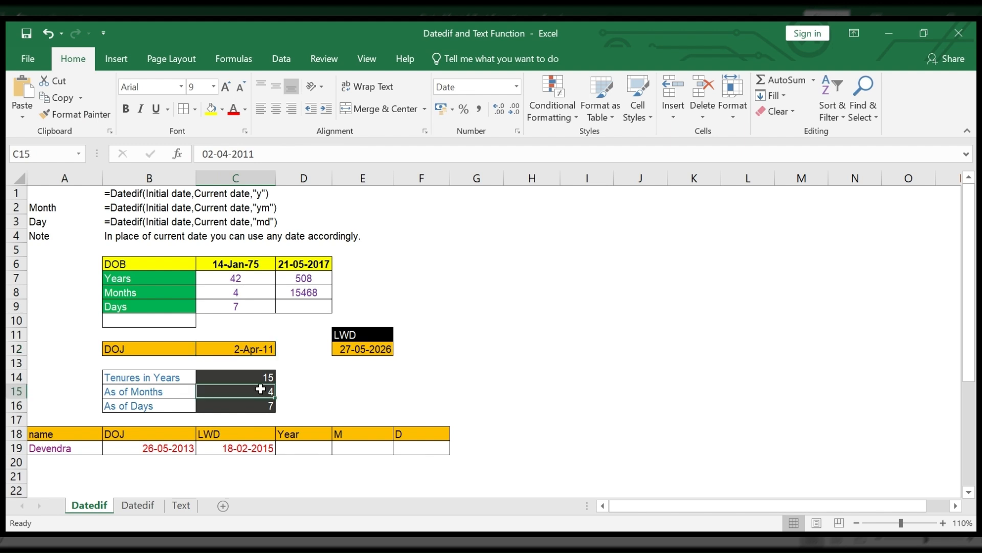
{"action": "double_click", "coordinate": [260, 390]}
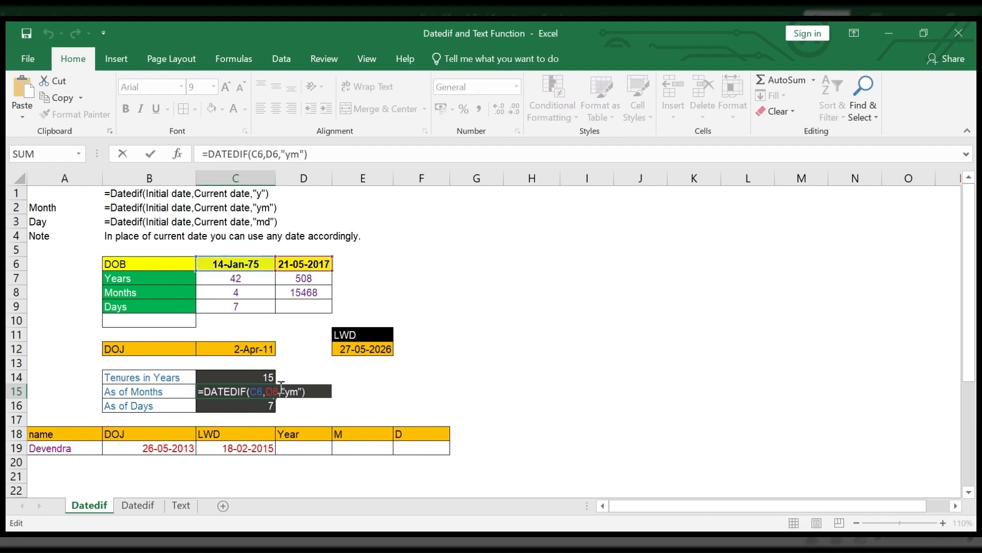
{"action": "key", "text": "Escape"}
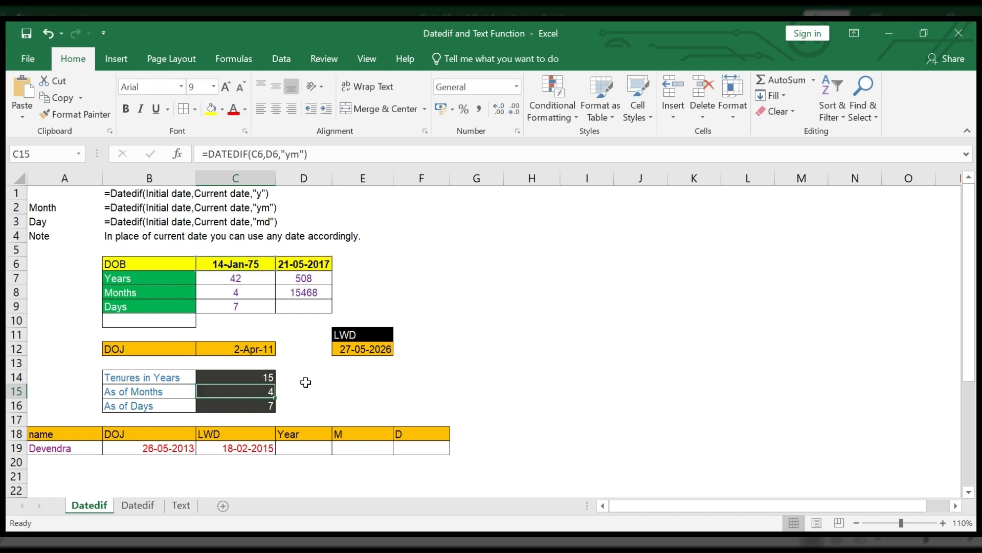
{"action": "double_click", "coordinate": [257, 377]}
{"action": "key", "text": "Escape"}
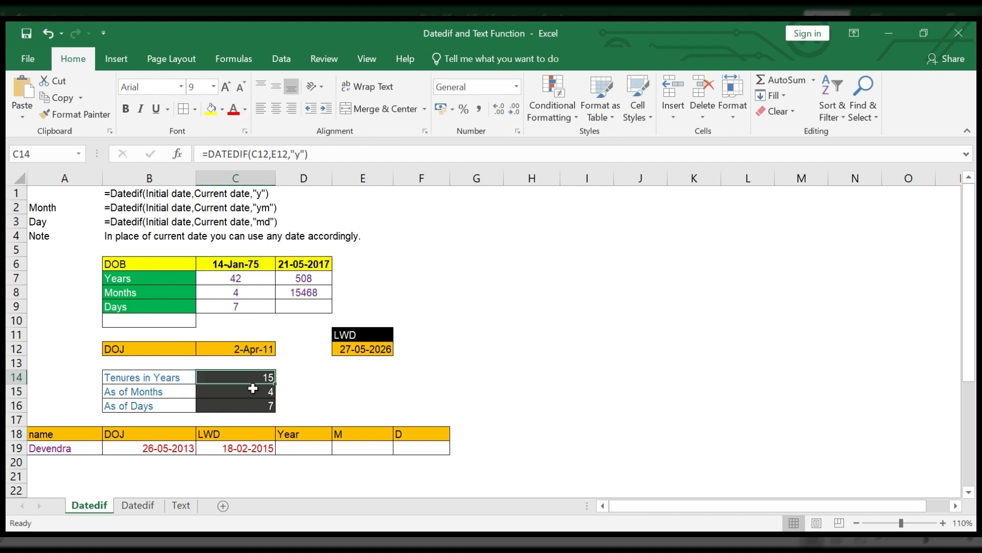
{"action": "double_click", "coordinate": [252, 390]}
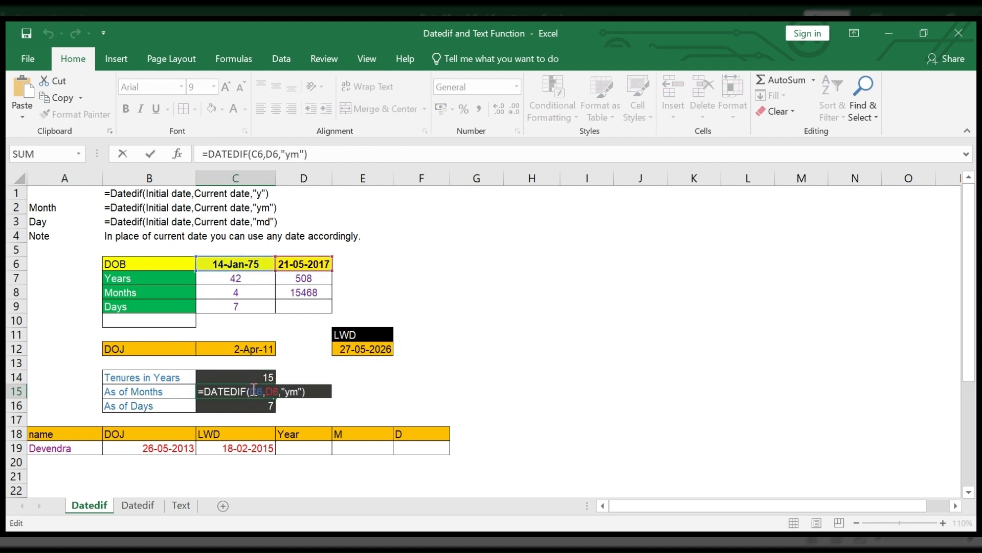
{"action": "key", "text": "Escape"}
Step: Copy the tenure years formula =DATEDIF(C12,E12,"y") from C14 into the months and days cells C15 and C16
{"action": "key", "text": "Up"}
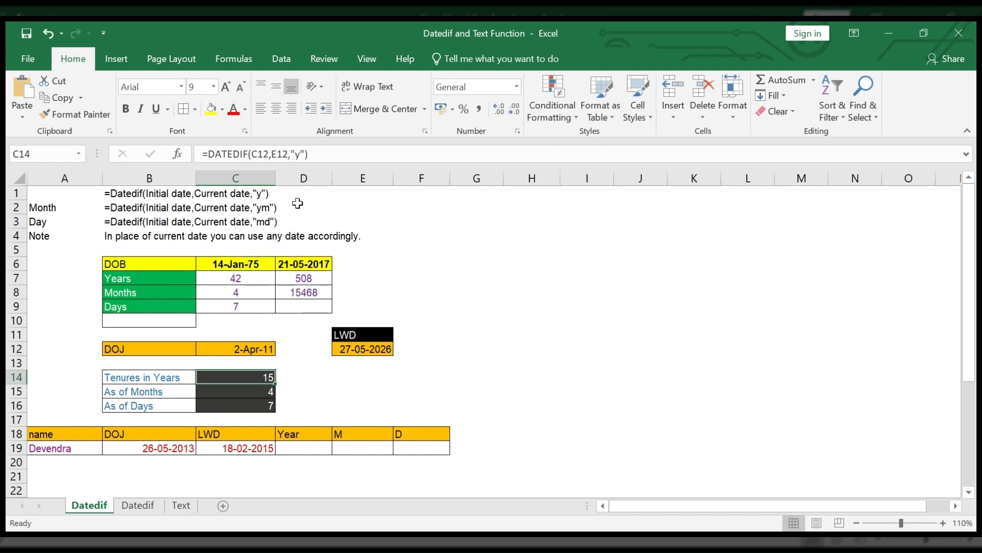
{"action": "left_click_drag", "start_coordinate": [309, 153], "coordinate": [189, 151]}
{"action": "key", "text": "ctrl+c"}
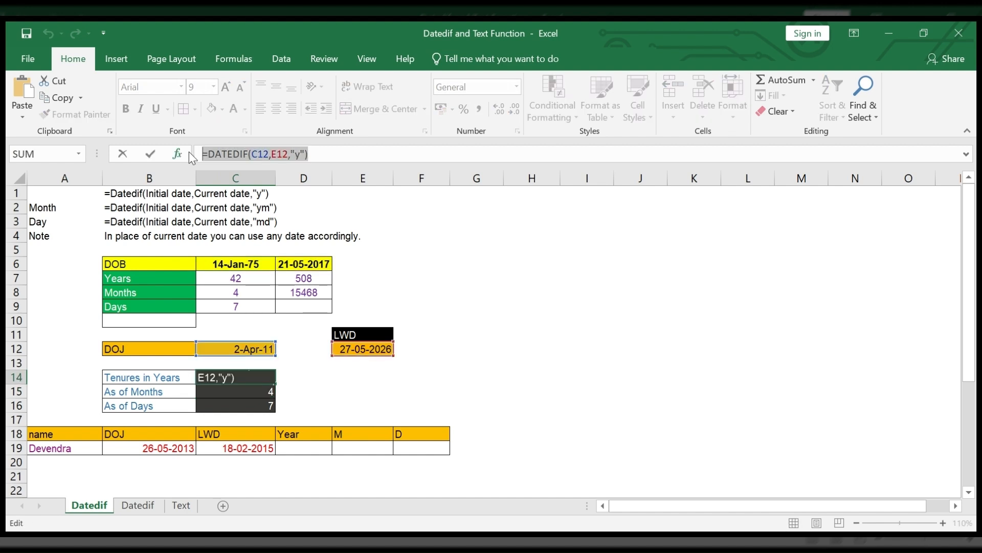
{"action": "key", "text": "Return"}
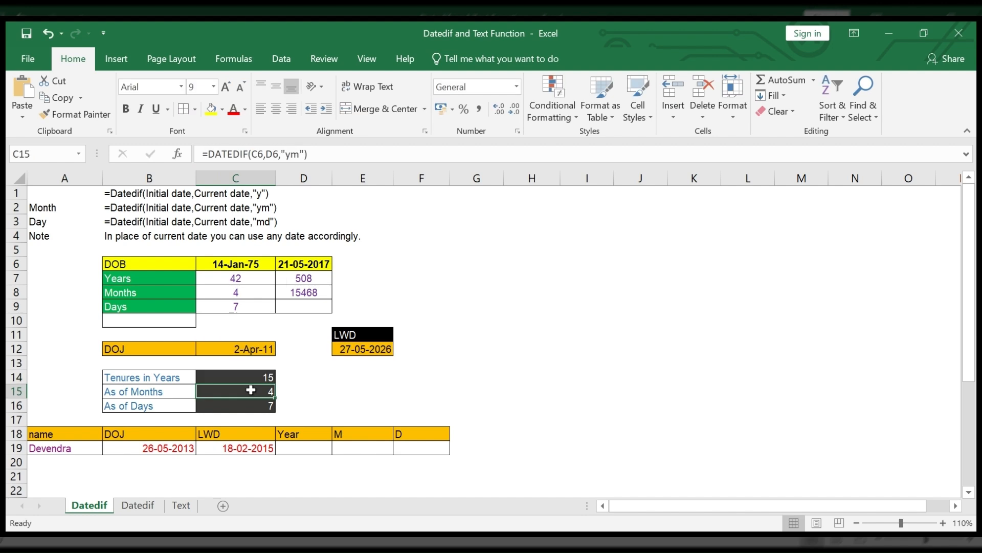
{"action": "key", "text": "ctrl+v"}
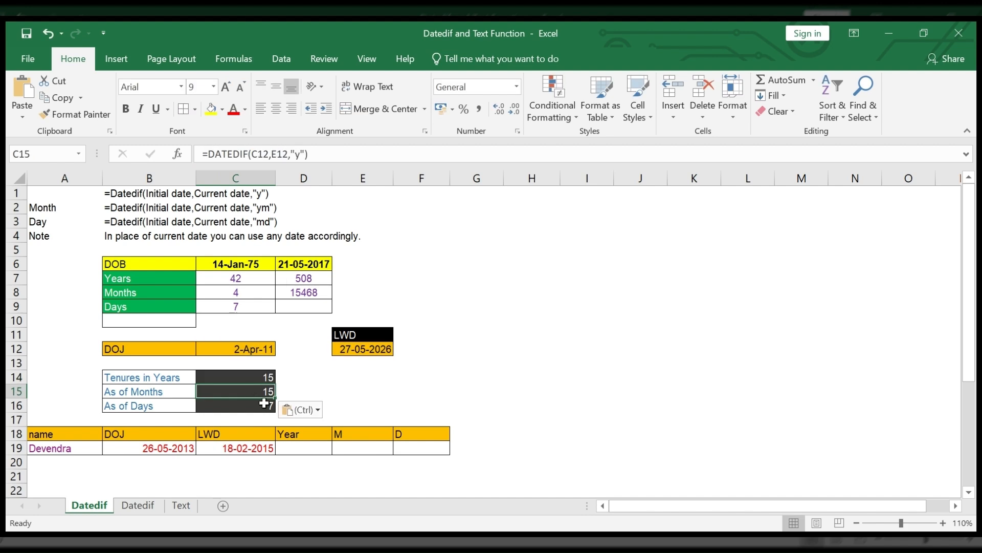
{"action": "left_click", "coordinate": [256, 408]}
{"action": "key", "text": "ctrl+v"}
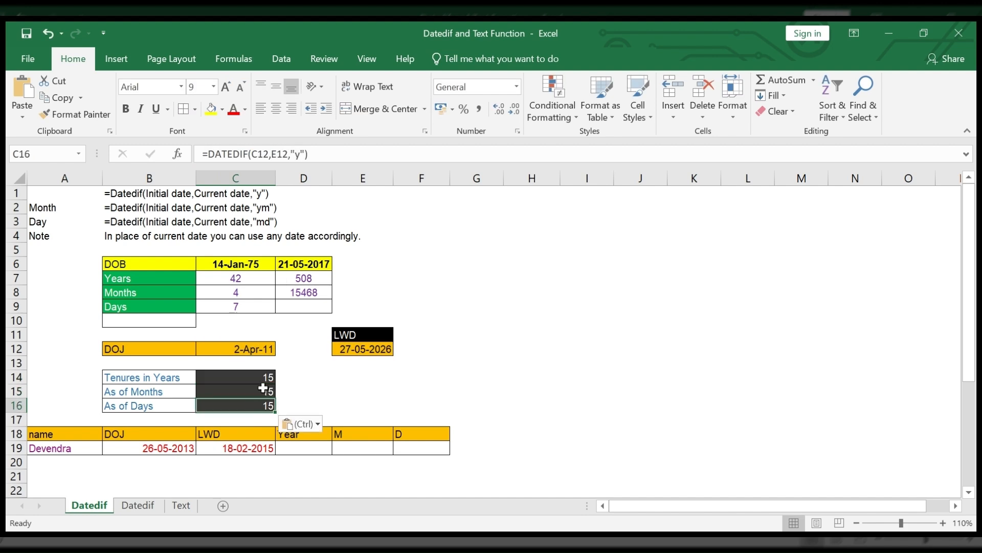
Step: Change the unit of the tenure months formula in C15 so it reads =DATEDIF(C12,E12,"ym")
{"action": "left_click", "coordinate": [263, 390]}
{"action": "left_click", "coordinate": [373, 151]}
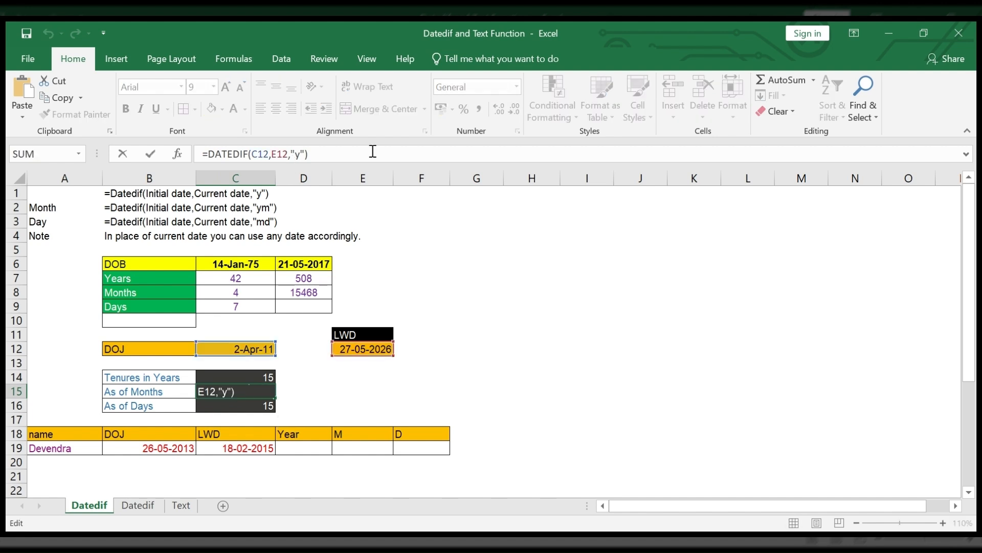
{"action": "key", "text": "Left"}
{"action": "key", "text": "Left"}
{"action": "key", "text": "BackSpace"}
{"action": "type", "text": "ym"}
{"action": "key", "text": "Return"}
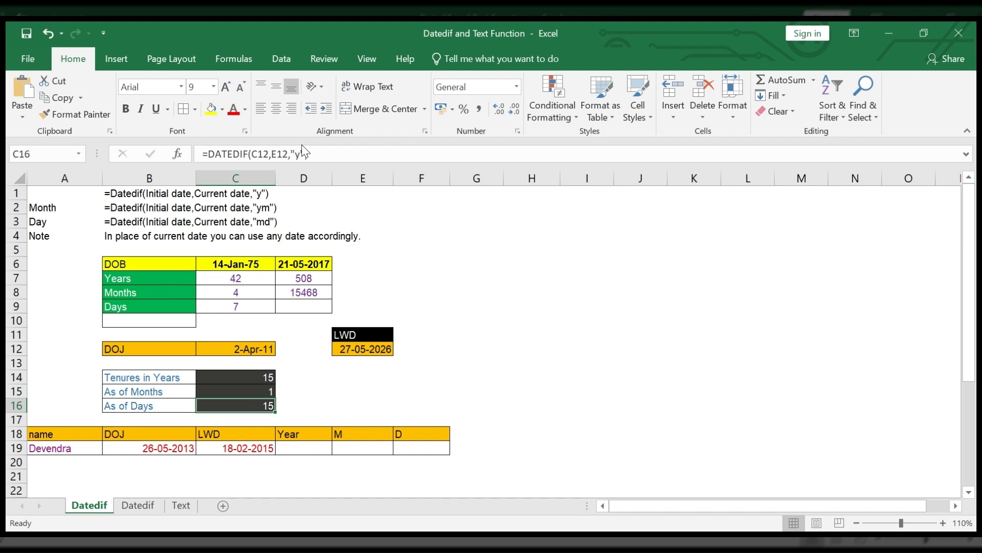
Step: Change the unit of the tenure days formula in C16 so it reads =DATEDIF(C12,E12,"md")
{"action": "left_click", "coordinate": [320, 153]}
{"action": "key", "text": "Left"}
{"action": "key", "text": "Left"}
{"action": "key", "text": "BackSpace"}
{"action": "type", "text": "md"}
{"action": "key", "text": "Return"}
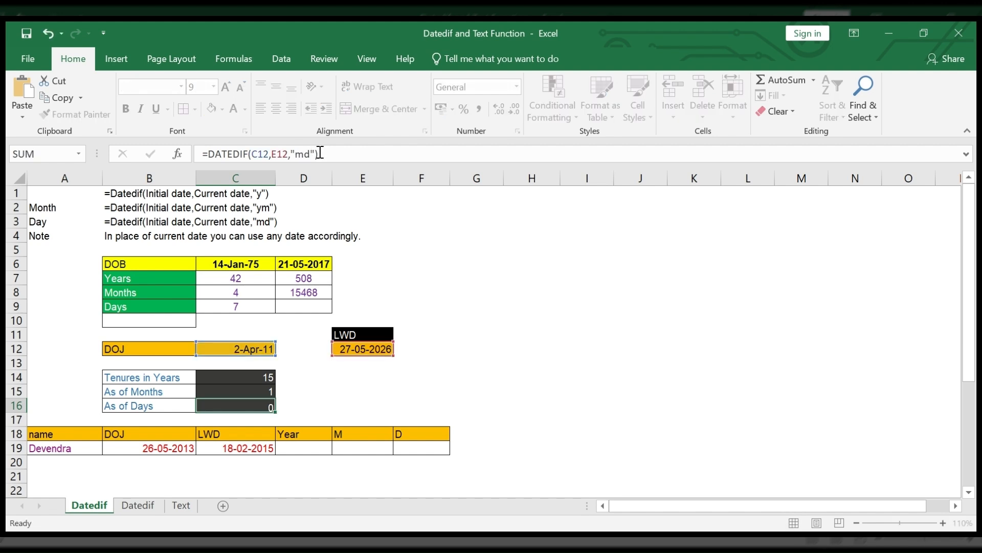
Step: Set the joining date in C12 to 02-04-2010 by changing its year
{"action": "left_click", "coordinate": [255, 350]}
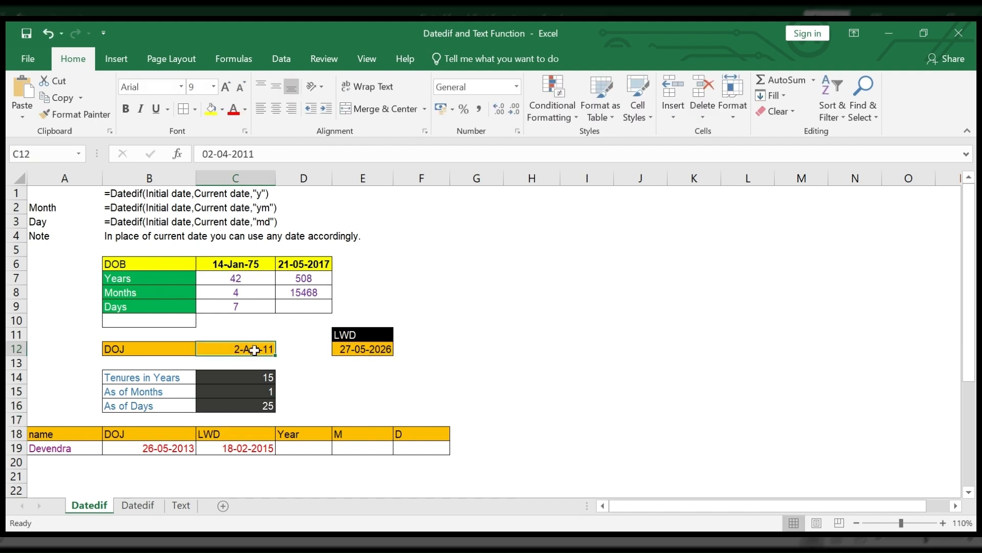
{"action": "left_click", "coordinate": [285, 153]}
{"action": "key", "text": "BackSpace"}
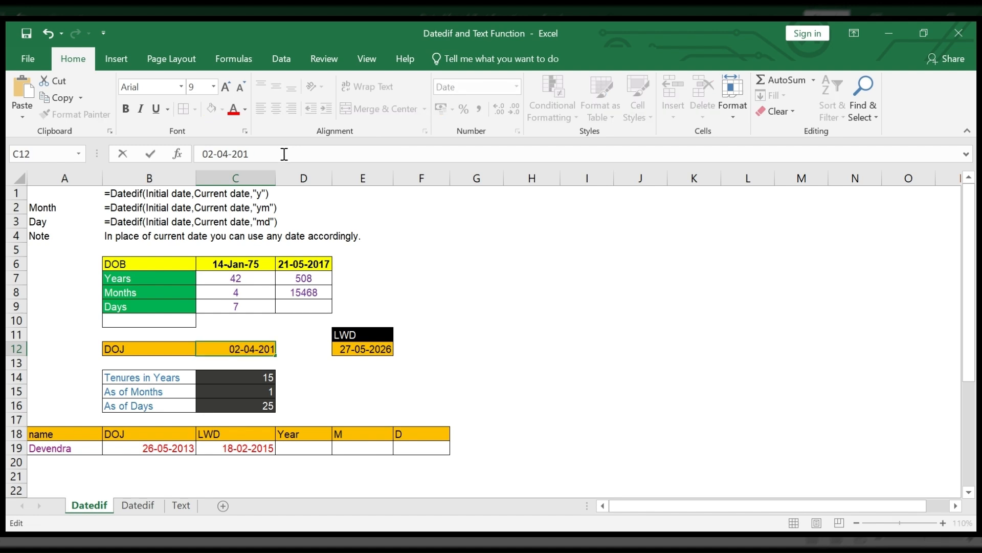
{"action": "type", "text": "0"}
{"action": "key", "text": "Return"}
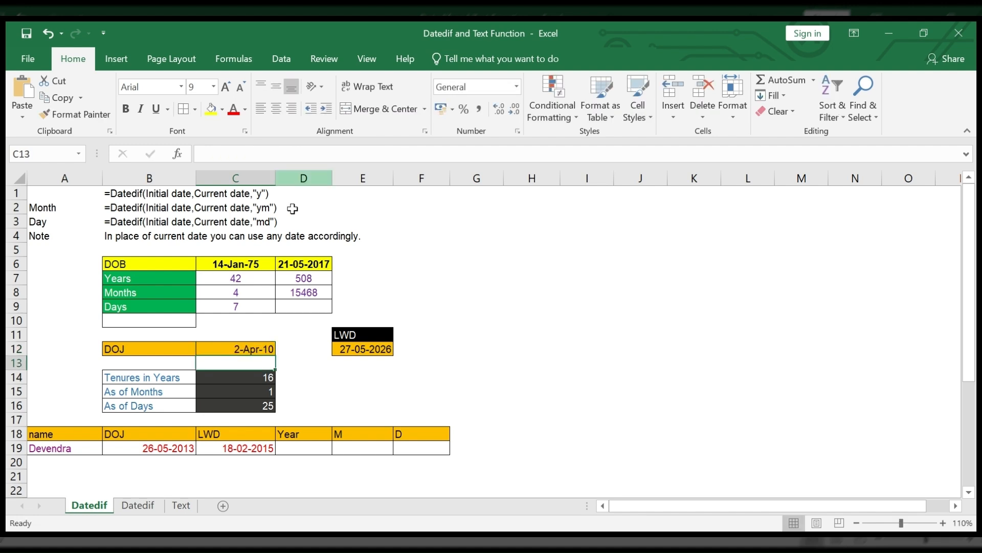
{"action": "left_click", "coordinate": [257, 351]}
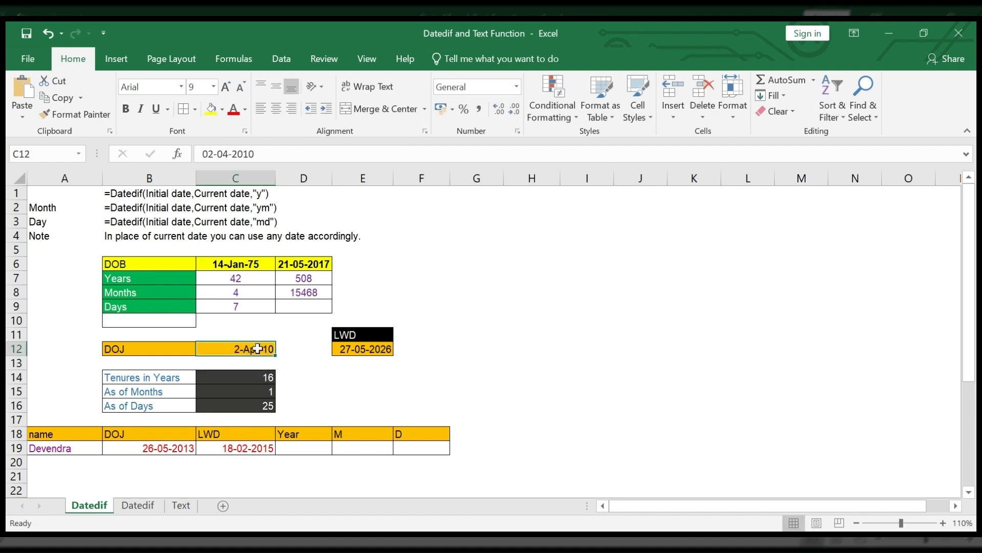
Step: Set the joining date in C12 to 02-07-2010 by changing its month
{"action": "left_click", "coordinate": [224, 154]}
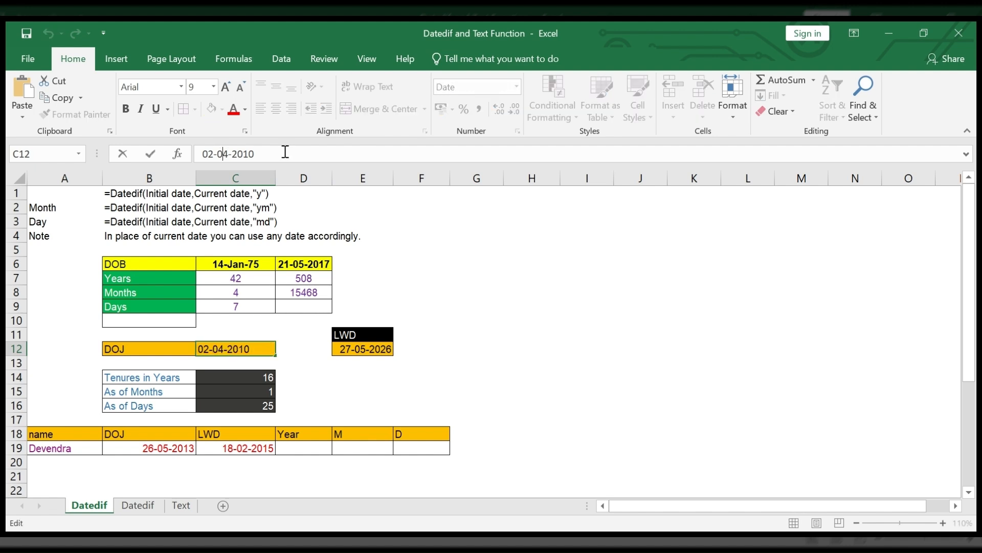
{"action": "key", "text": "Delete"}
{"action": "type", "text": "7"}
{"action": "key", "text": "Return"}
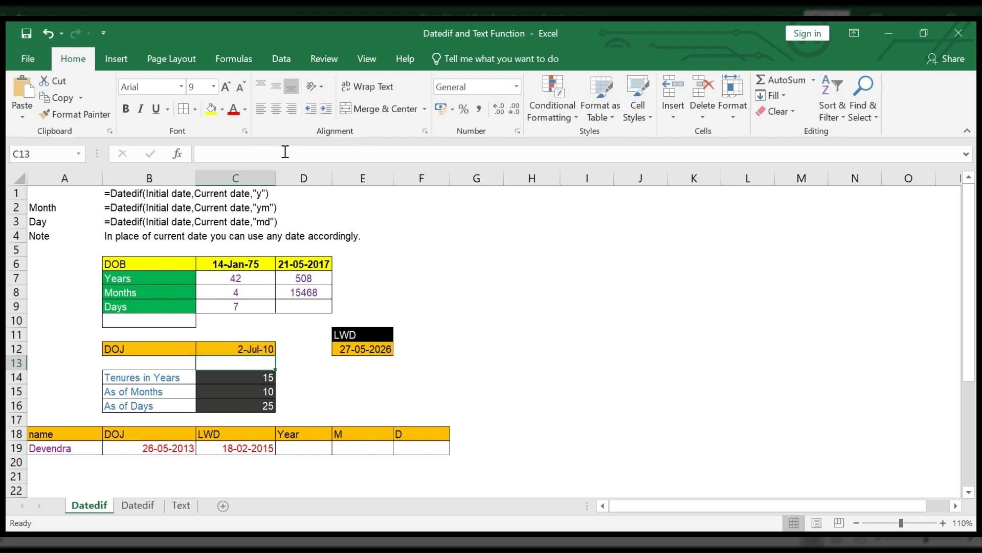
{"action": "left_click", "coordinate": [268, 405]}
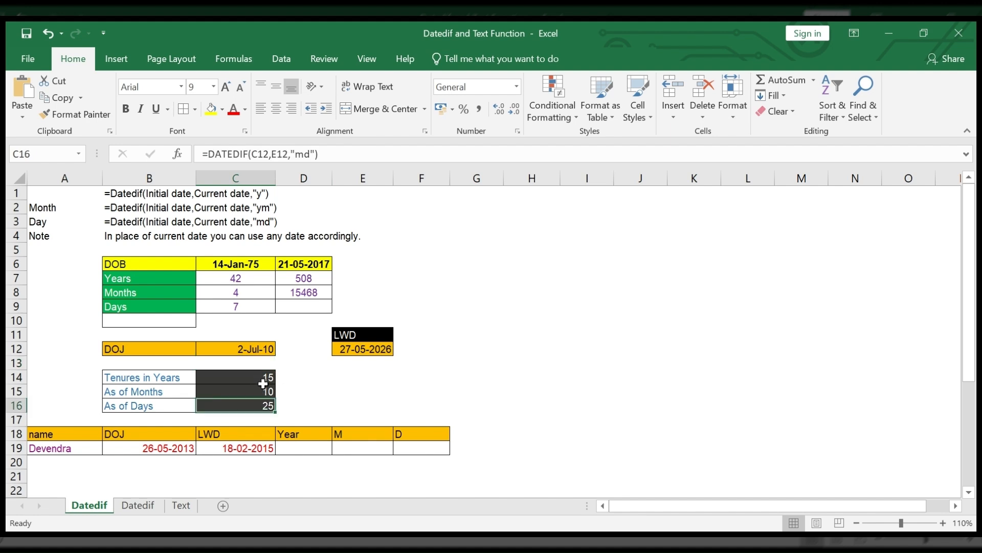
Step: Try changing the day of the joining date in C12 to 26 by entering 026-07-2010
{"action": "key", "text": "Up"}
{"action": "key", "text": "Up"}
{"action": "key", "text": "Up"}
{"action": "key", "text": "Up"}
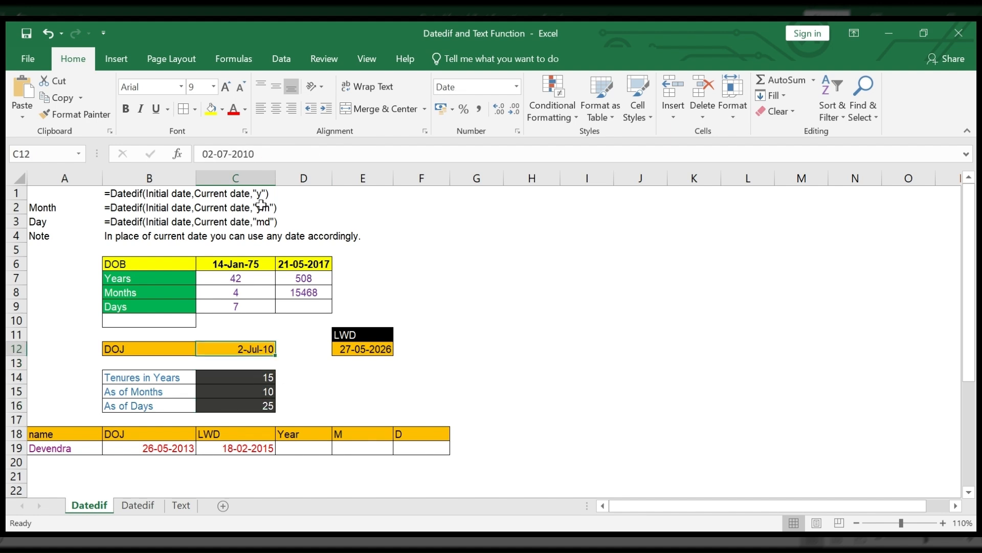
{"action": "left_click", "coordinate": [214, 154]}
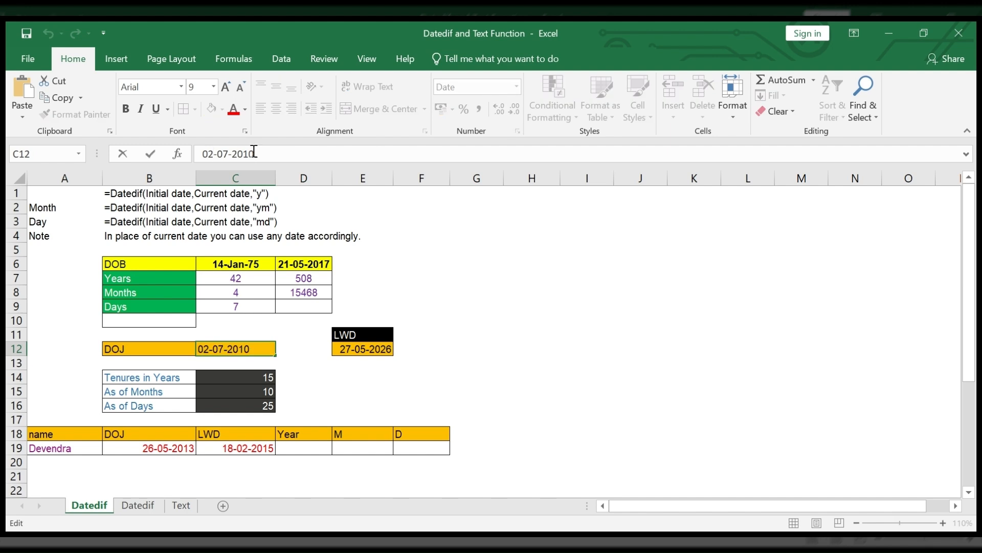
{"action": "key", "text": "BackSpace"}
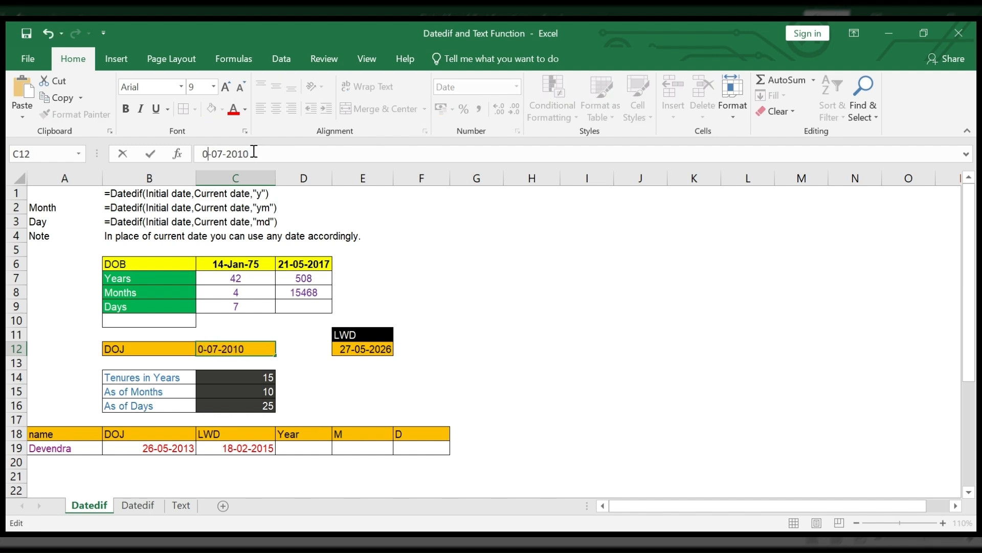
{"action": "type", "text": "26"}
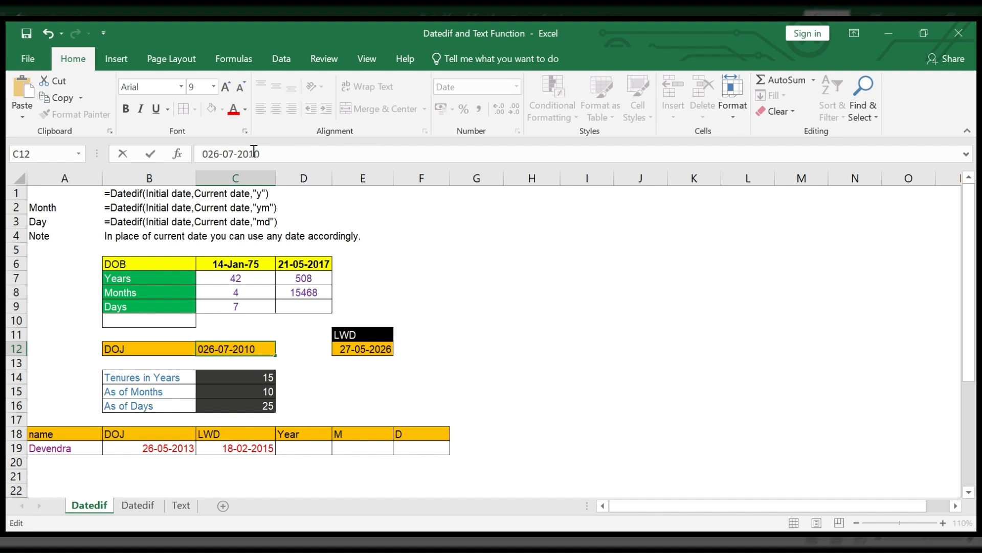
{"action": "key", "text": "Return"}
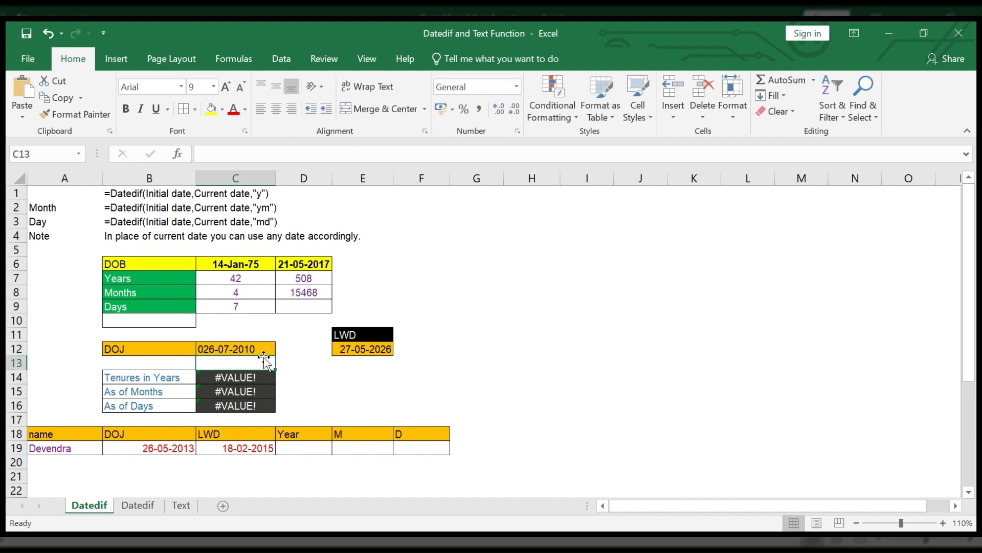
Step: Remove the extra leading zero from the joining date in C12 so it reads 26-07-2010, and check the tenure cells C14 to C16
{"action": "key", "text": "Up"}
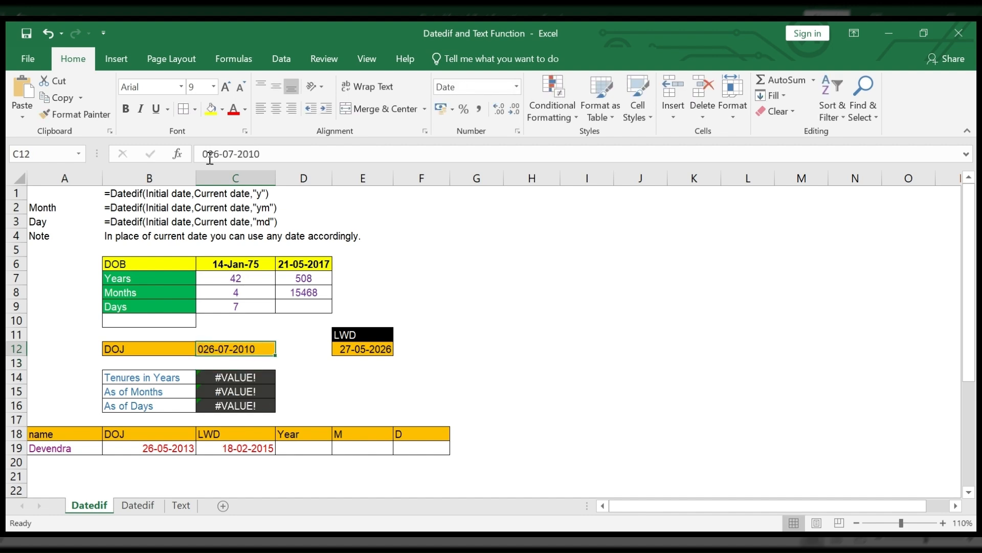
{"action": "left_click", "coordinate": [209, 154]}
{"action": "key", "text": "BackSpace"}
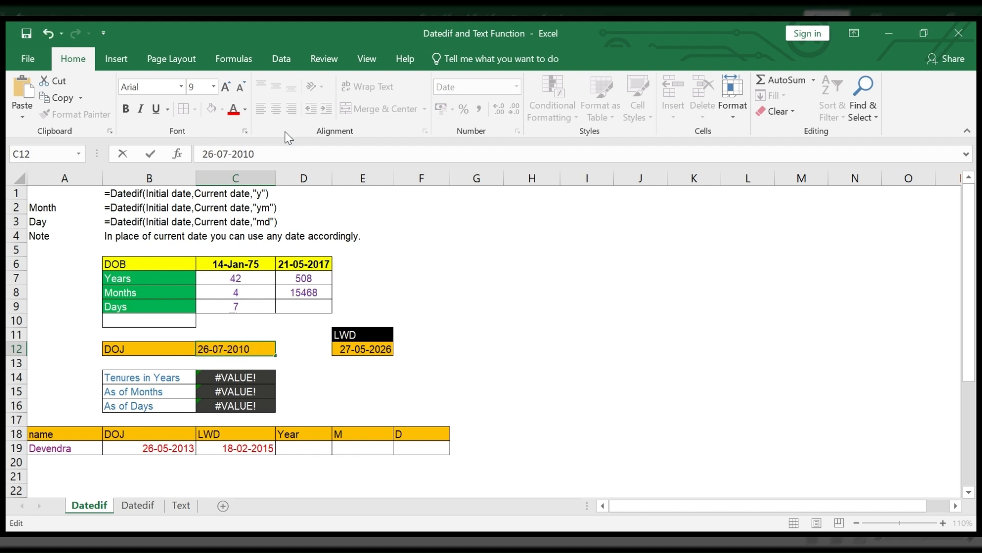
{"action": "key", "text": "Return"}
{"action": "key", "text": "Down"}
{"action": "key", "text": "Down"}
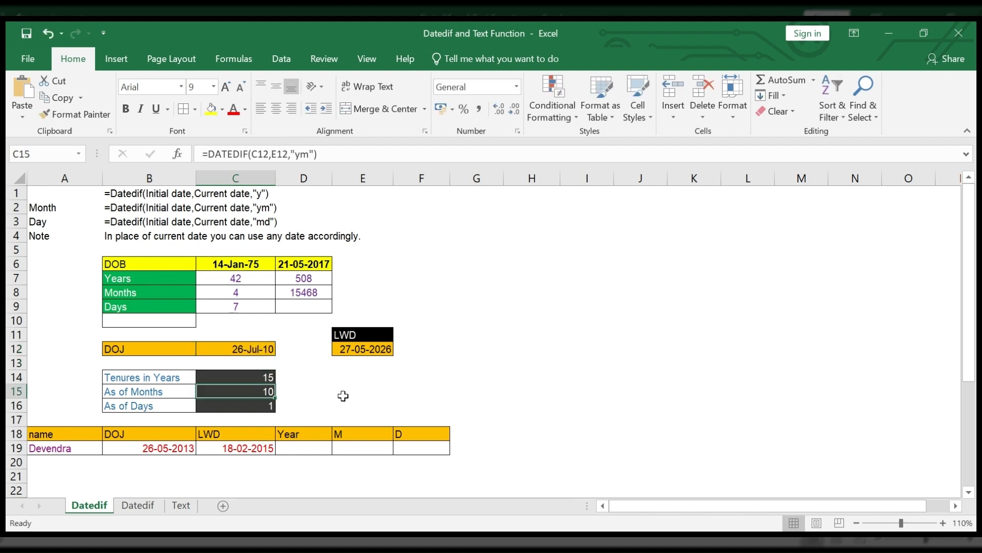
{"action": "left_click", "coordinate": [253, 350]}
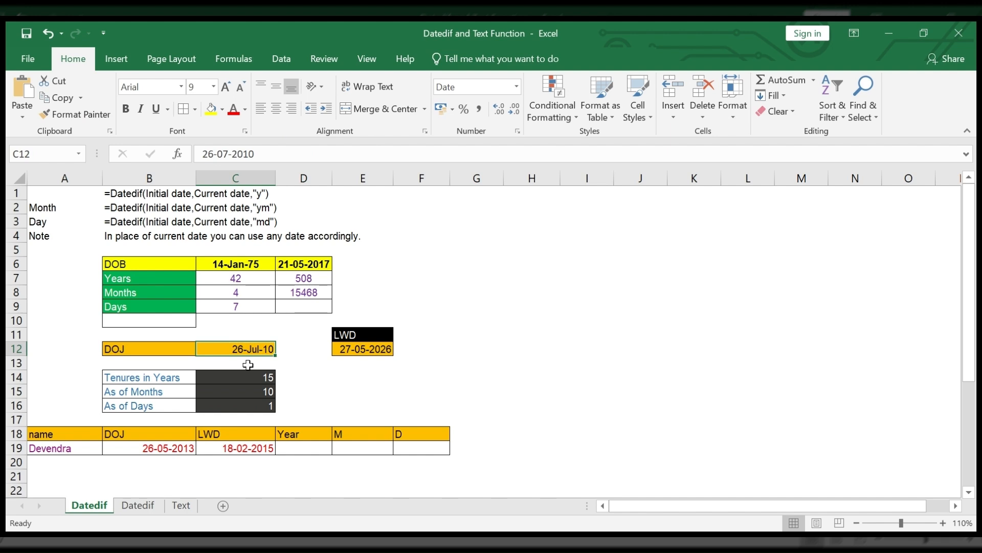
{"action": "key", "text": "Down"}
{"action": "key", "text": "Down"}
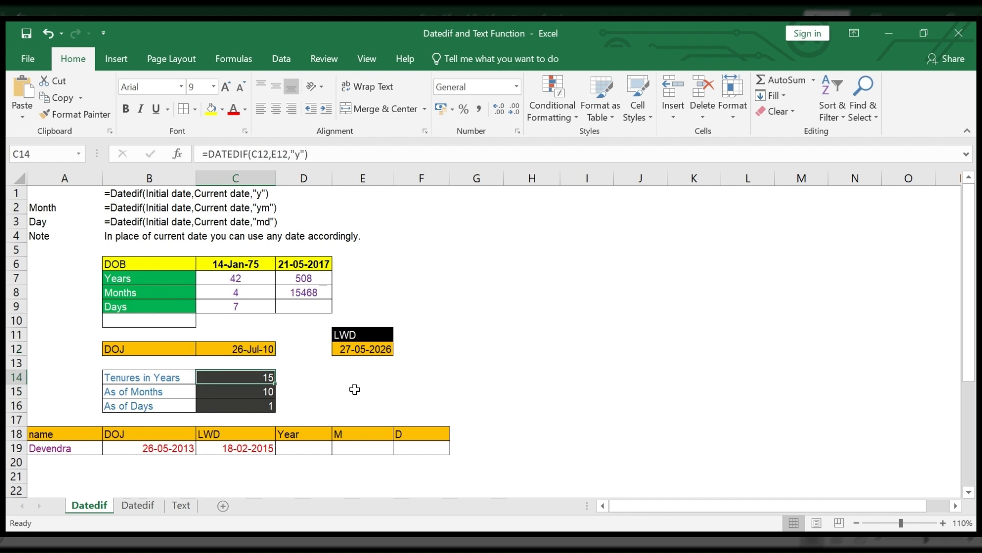
{"action": "key", "text": "Down"}
{"action": "key", "text": "Down"}
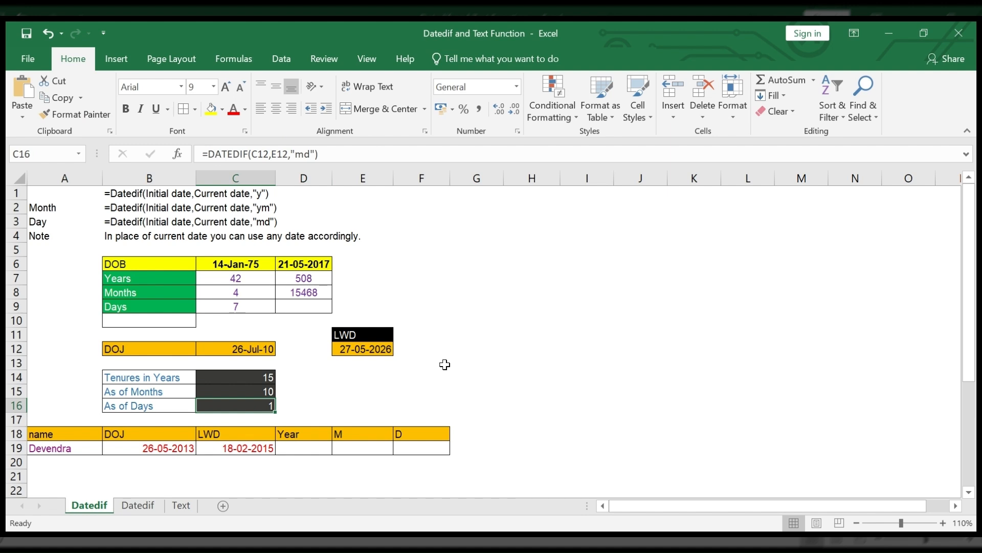
Step: Open the second Datedif sheet, clear the contents of E2:H10, and select the TODAY function note in J2
{"action": "left_click", "coordinate": [143, 507]}
{"action": "left_click_drag", "start_coordinate": [306, 207], "coordinate": [514, 321]}
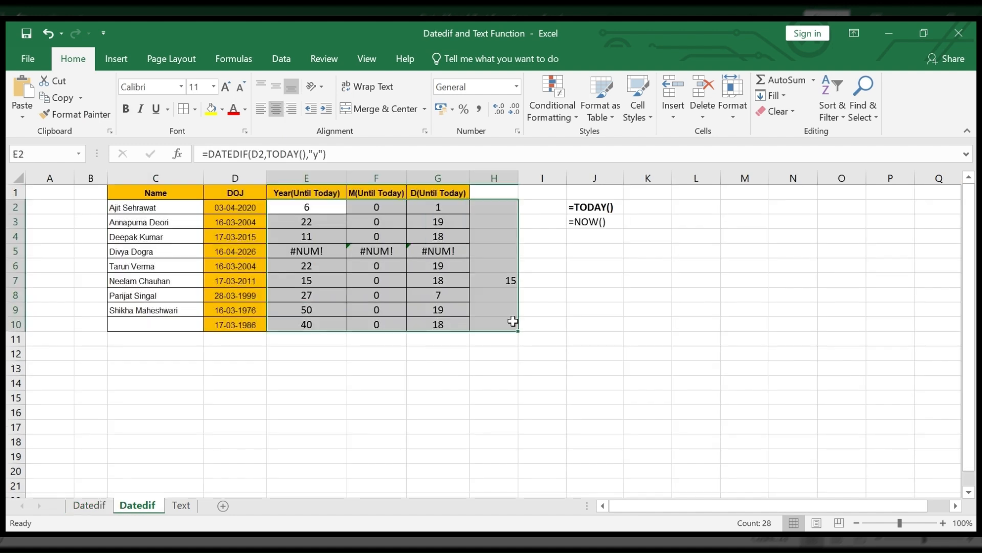
{"action": "key", "text": "Delete"}
{"action": "left_click", "coordinate": [589, 209]}
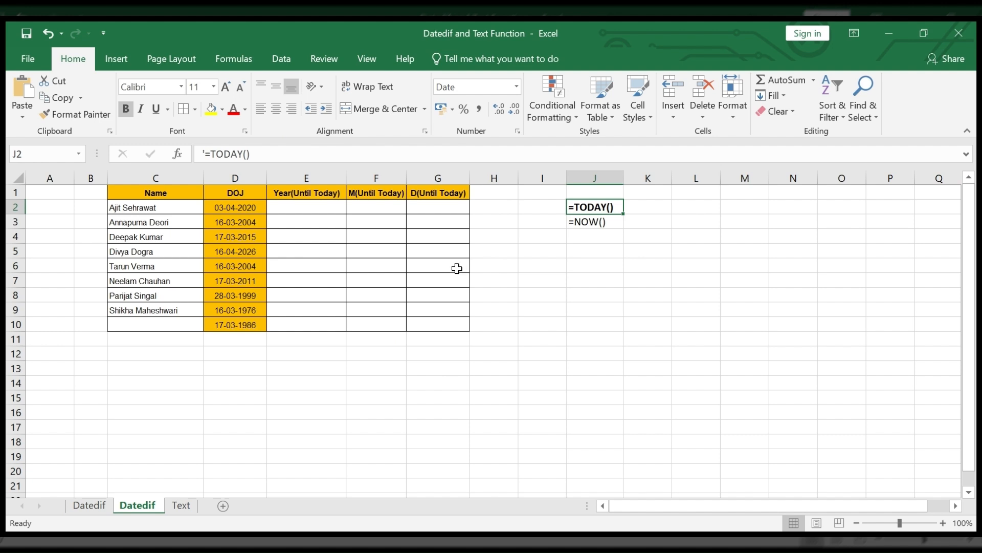
Step: Enter the formula =DATEDIF(D2,TODAY(),"y") in E2 to calculate the years from the joining date until today
{"action": "left_click", "coordinate": [342, 213]}
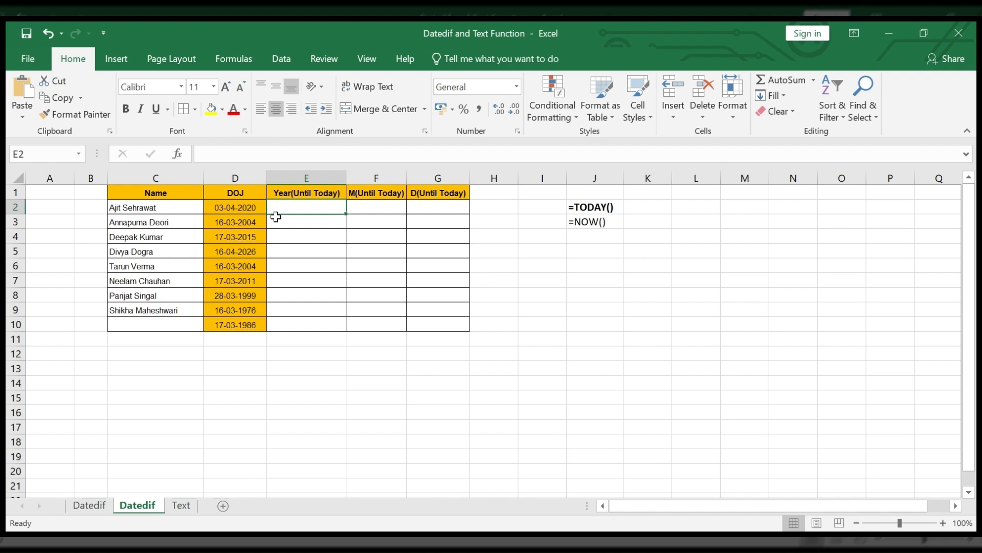
{"action": "type", "text": "="}
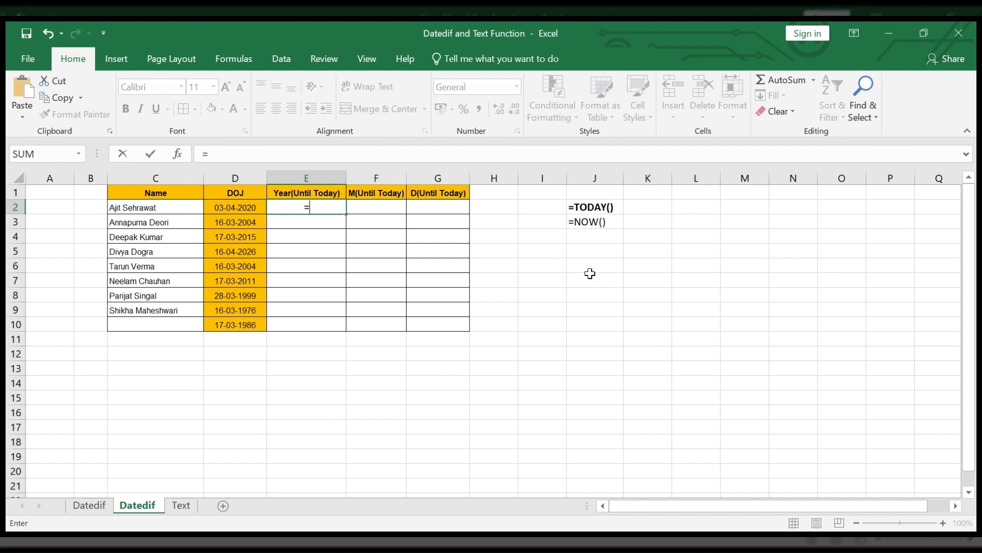
{"action": "type", "text": "datedif"}
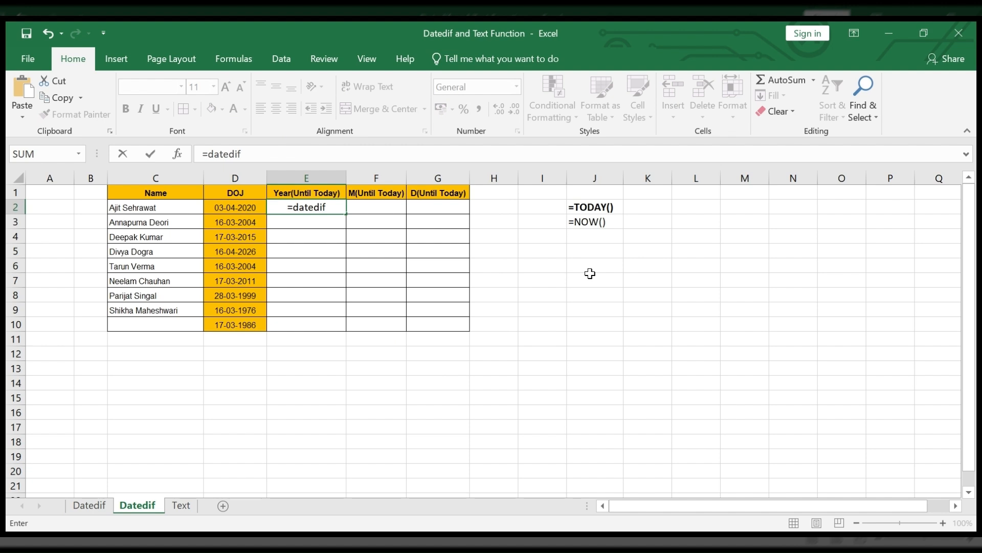
{"action": "type", "text": "("}
{"action": "left_click", "coordinate": [245, 206]}
{"action": "type", "text": ","}
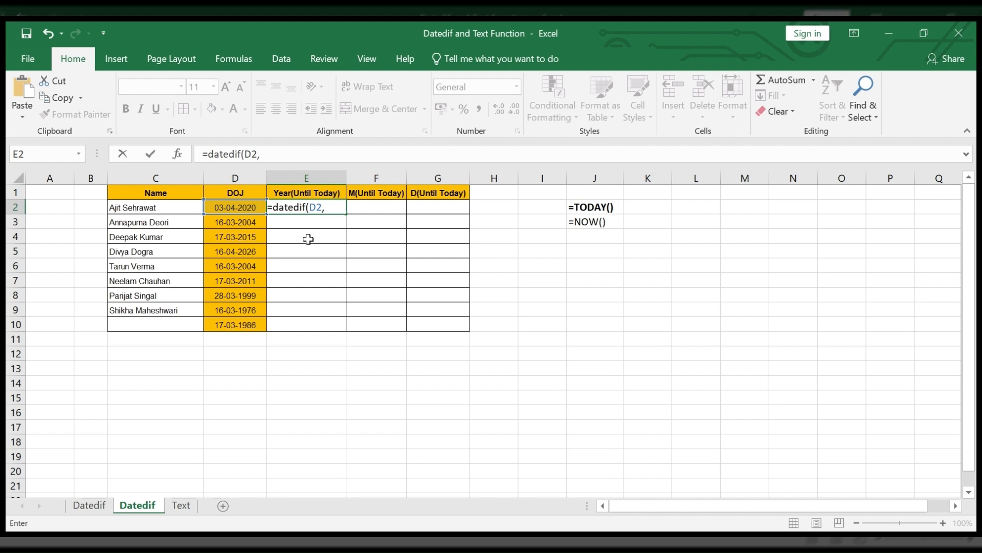
{"action": "type", "text": "today()"}
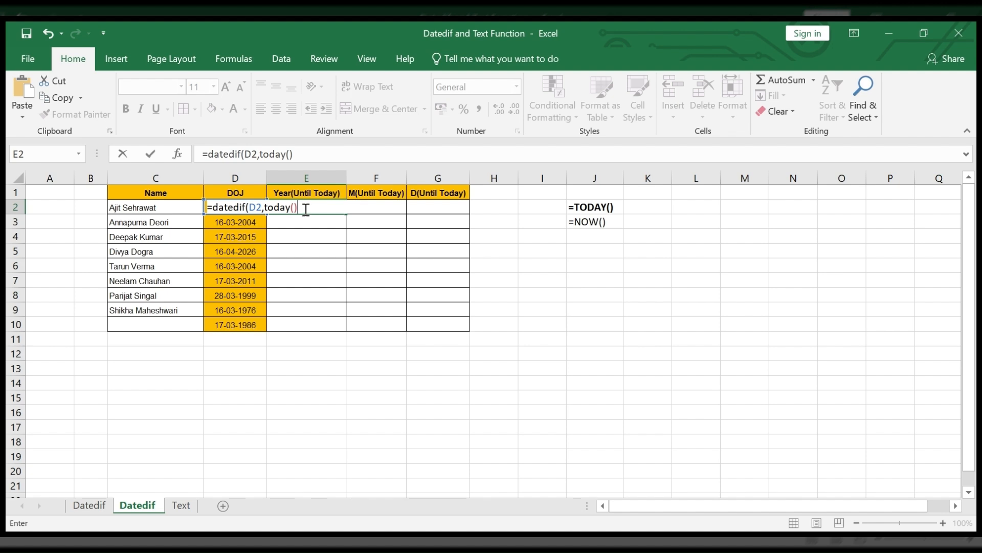
{"action": "type", "text": ",\"y\")"}
{"action": "key", "text": "Return"}
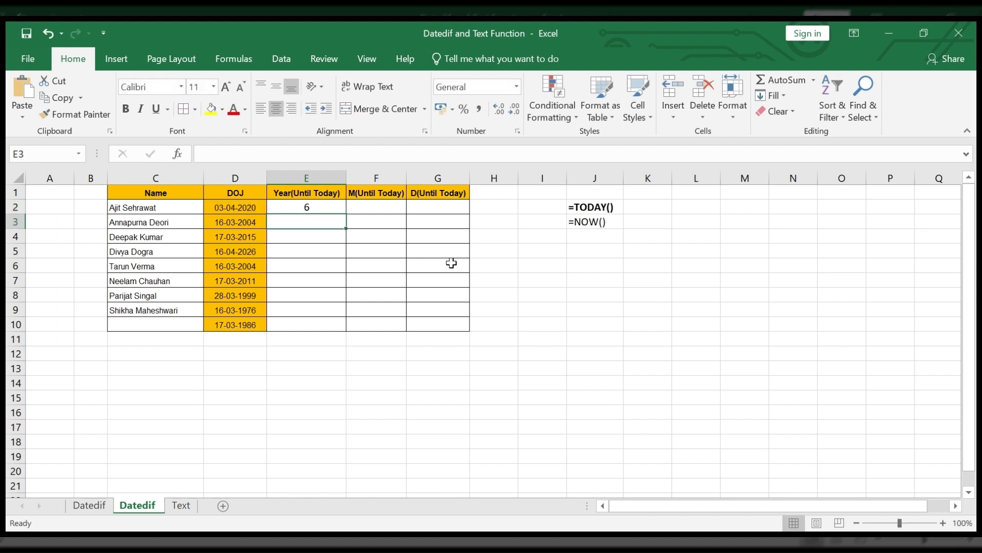
{"action": "left_click", "coordinate": [451, 263]}
Step: Copy the formula text =DATEDIF(D2,TODAY(),"y") from E2 into the months and days cells F2 and G2
{"action": "left_click", "coordinate": [314, 209]}
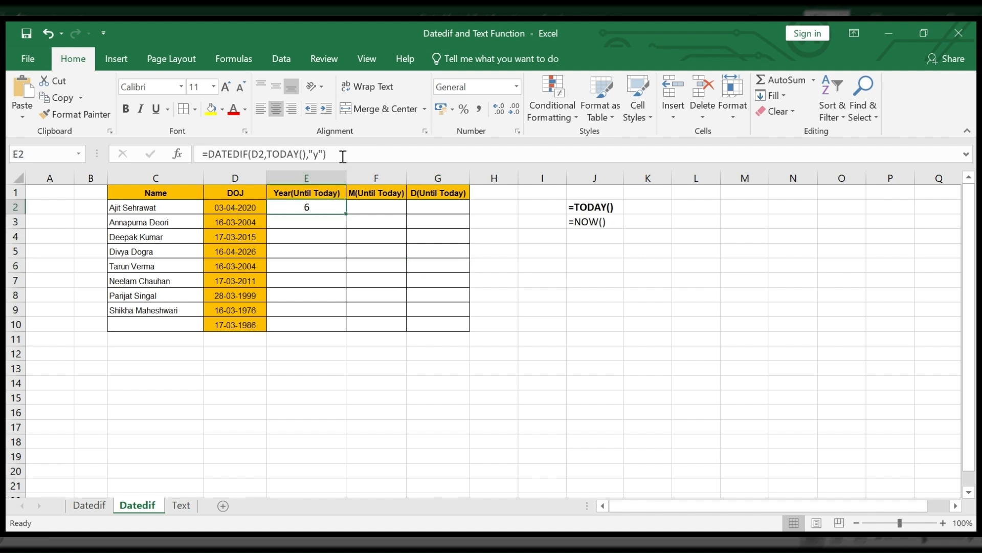
{"action": "left_click_drag", "start_coordinate": [343, 156], "coordinate": [180, 162]}
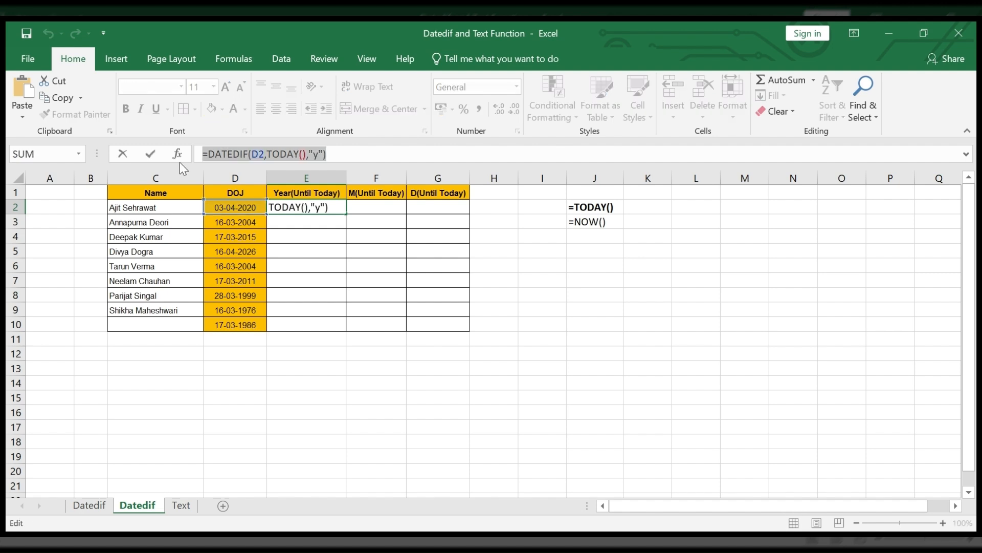
{"action": "left_click", "coordinate": [377, 206]}
{"action": "key", "text": "ctrl+v"}
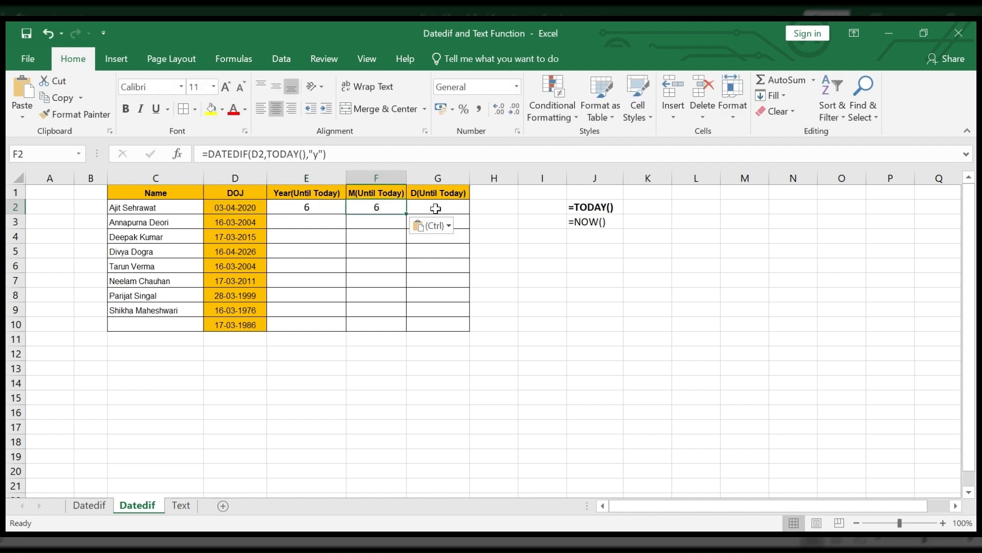
{"action": "left_click", "coordinate": [452, 208]}
{"action": "key", "text": "ctrl+v"}
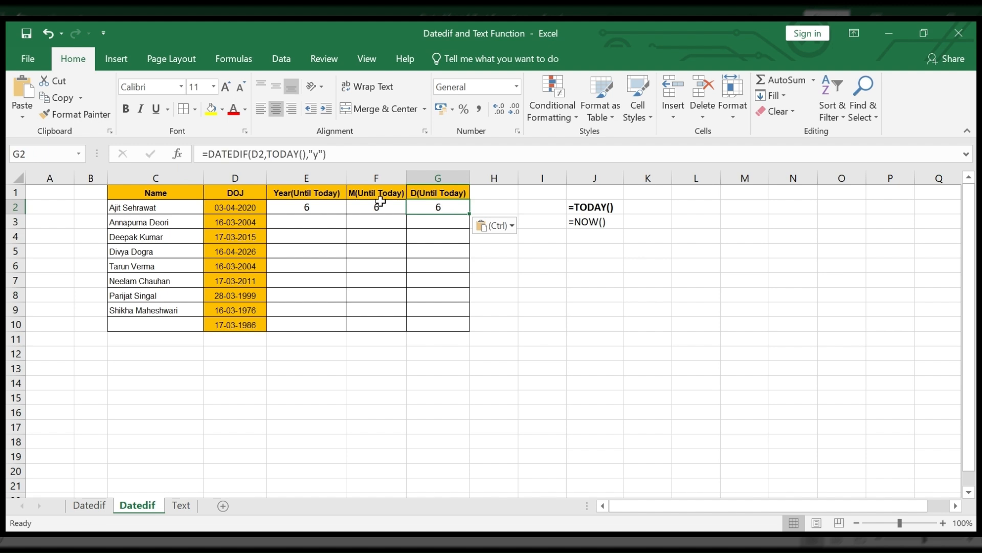
Step: Change the unit of the months formula in F2 so it reads =DATEDIF(D2,TODAY(),"ym")
{"action": "left_click", "coordinate": [381, 204]}
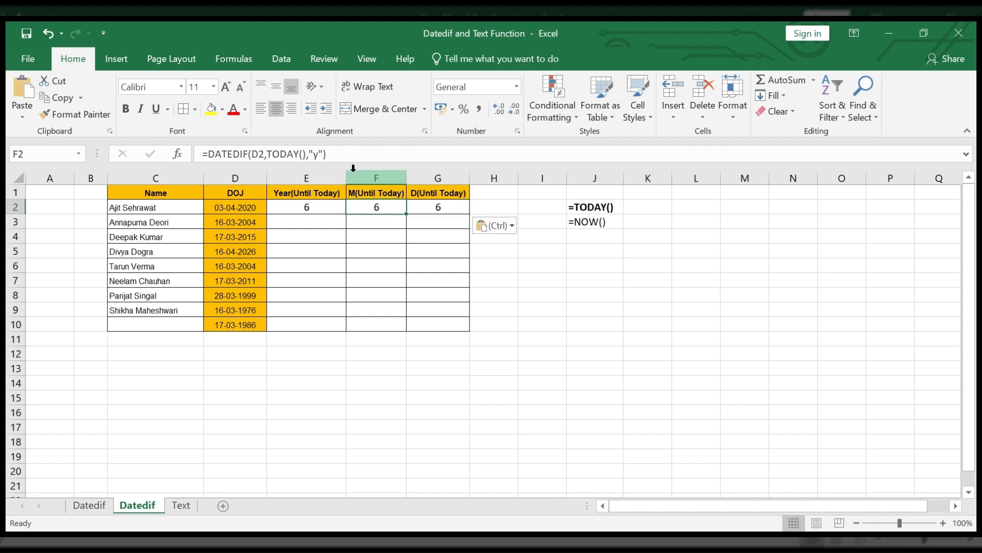
{"action": "left_click", "coordinate": [319, 154]}
{"action": "type", "text": "m"}
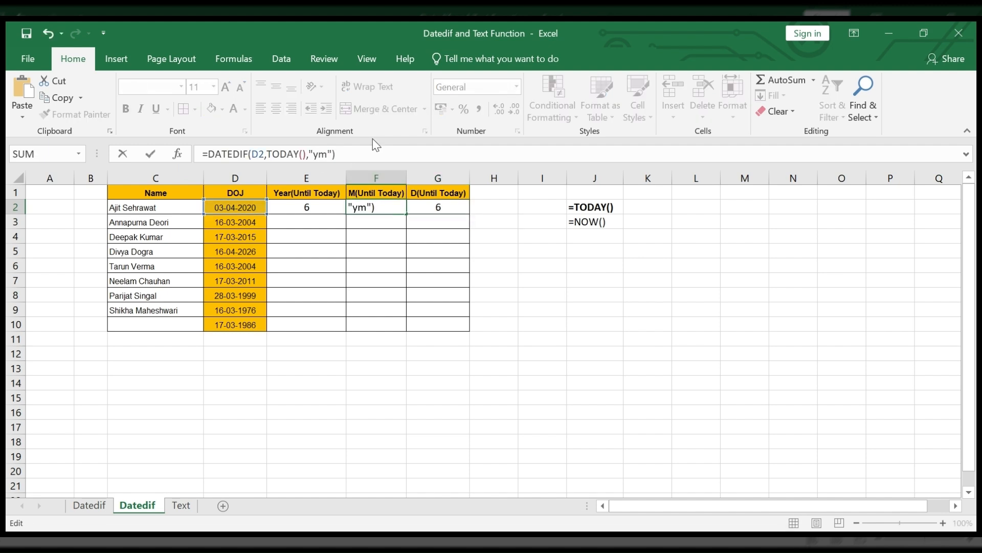
{"action": "key", "text": "Return"}
Step: Change the unit of the days formula in G2 so it reads =DATEDIF(D2,TODAY(),"md")
{"action": "left_click", "coordinate": [422, 208]}
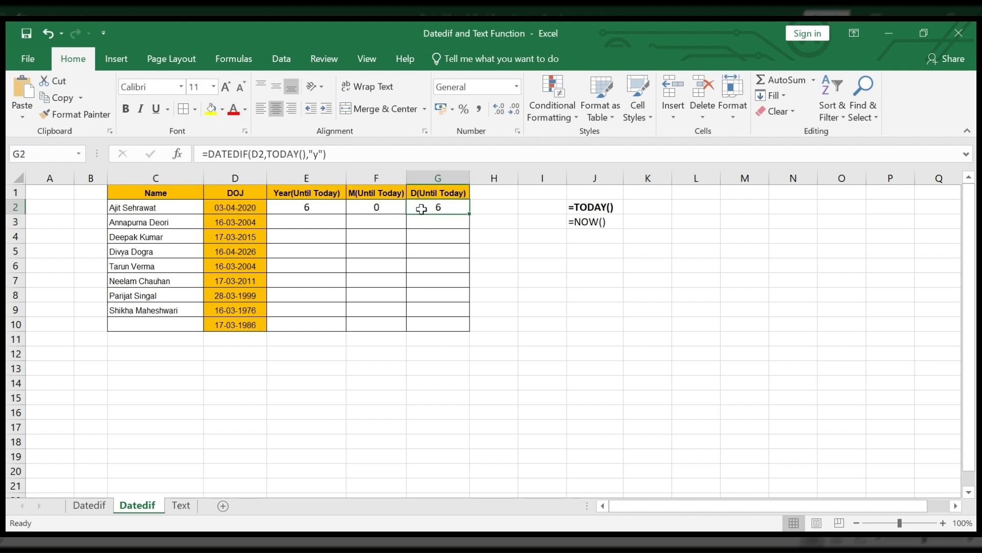
{"action": "double_click", "coordinate": [421, 209]}
{"action": "key", "text": "Delete"}
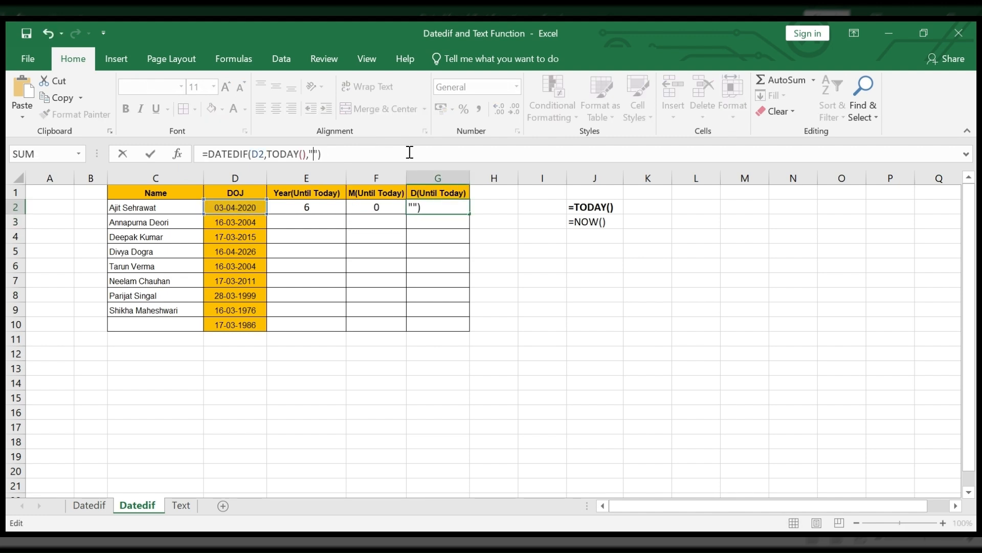
{"action": "type", "text": "md"}
{"action": "key", "text": "Return"}
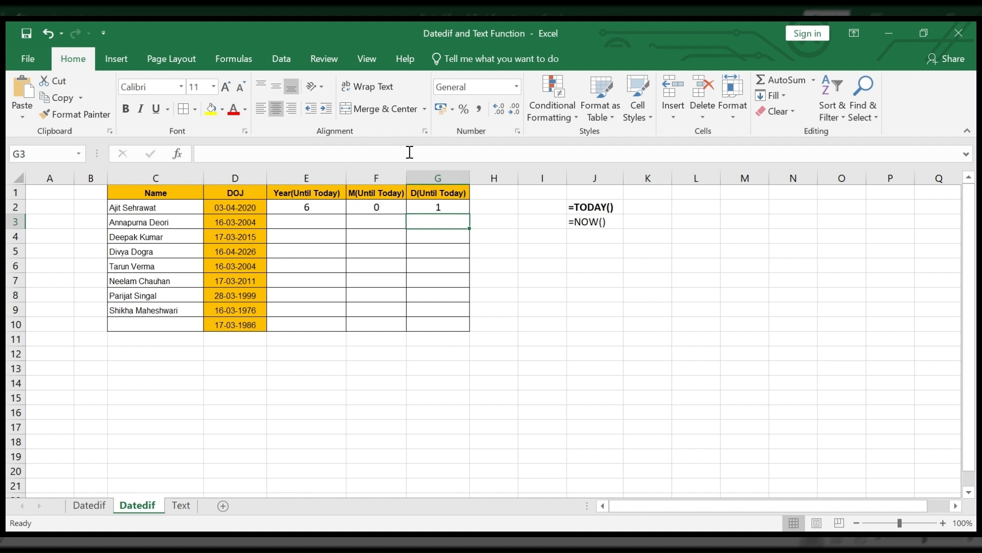
Step: Fill the year, month and day formulas from E2:G2 down through row 10
{"action": "left_click", "coordinate": [444, 210]}
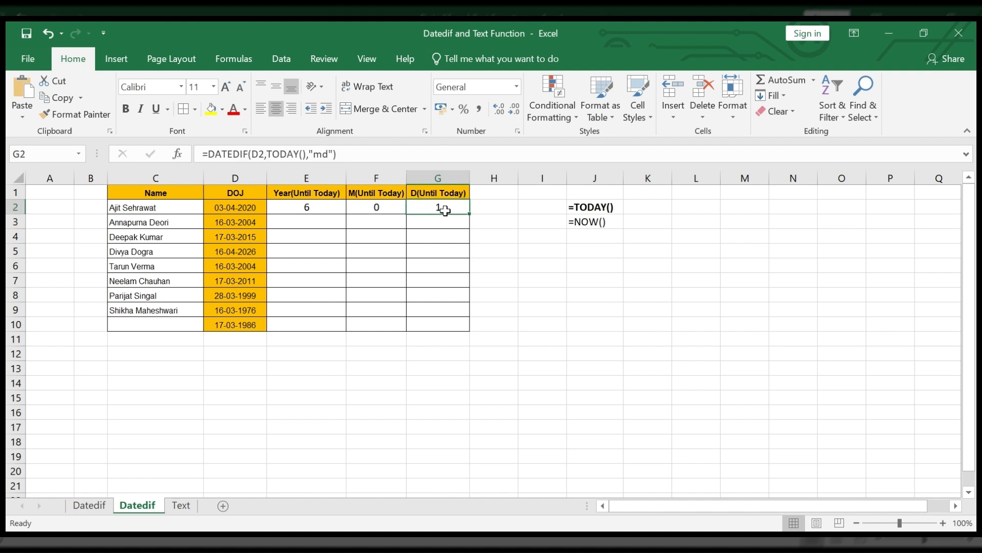
{"action": "left_click_drag", "start_coordinate": [307, 207], "coordinate": [470, 217]}
{"action": "double_click", "coordinate": [470, 217]}
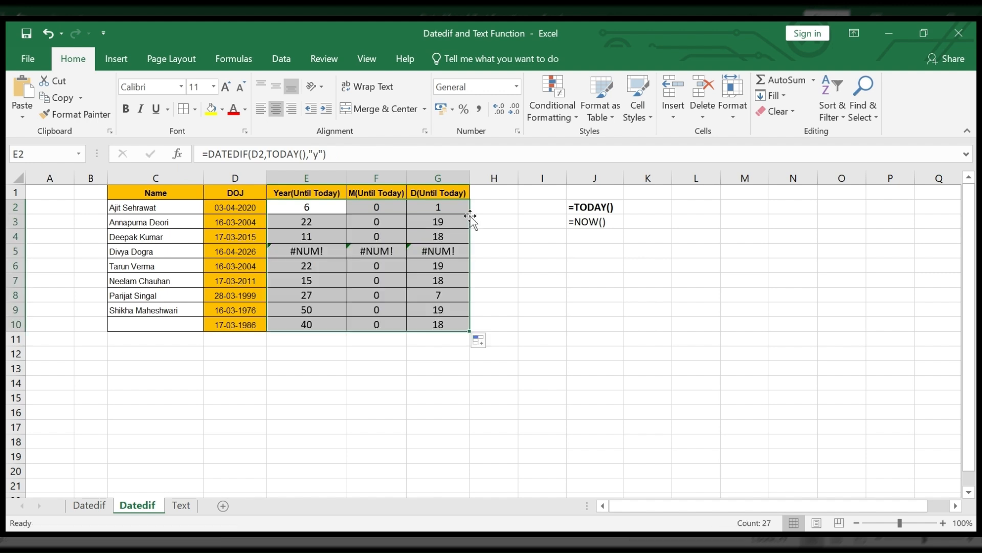
Step: Delete row 5, which holds the employee with the joining date 16-04-2026
{"action": "left_click", "coordinate": [15, 251]}
{"action": "key", "text": "ctrl+minus"}
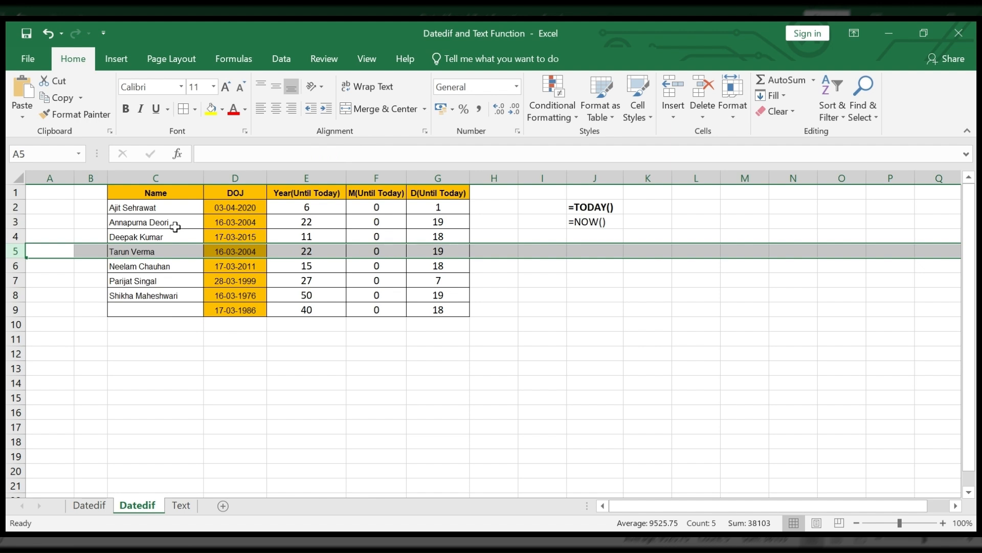
{"action": "left_click", "coordinate": [414, 334]}
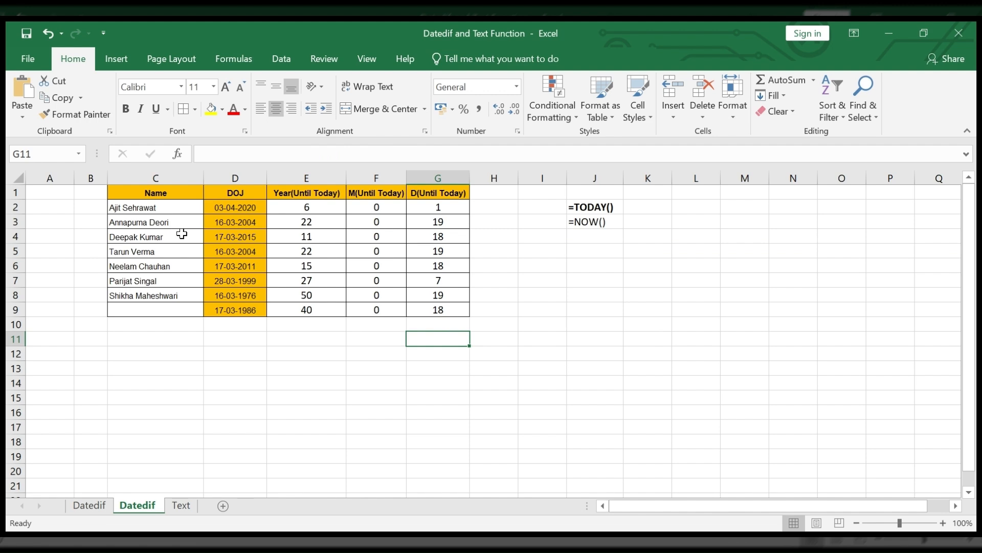
Step: Change the day of the joining date in D3 so it reads 10-03-2004
{"action": "left_click", "coordinate": [306, 223]}
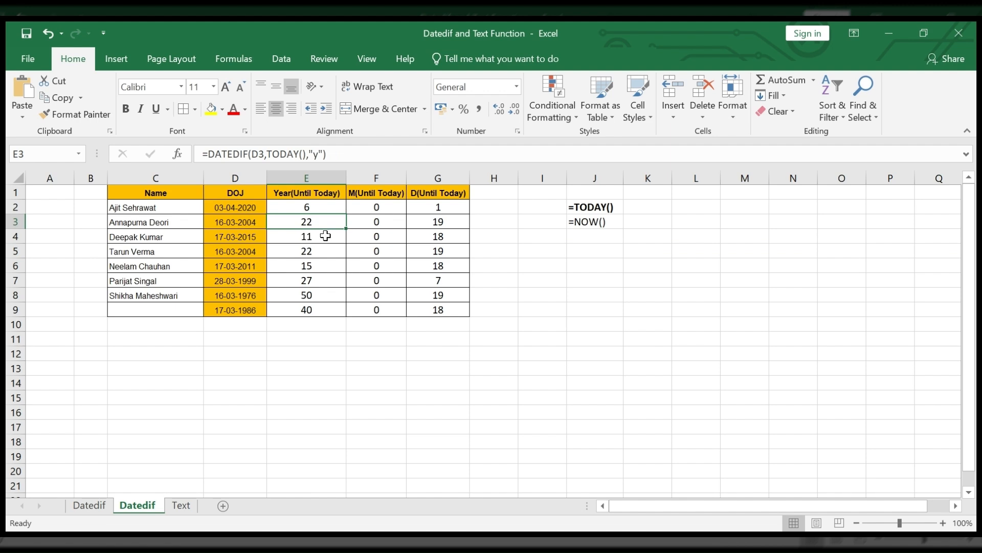
{"action": "left_click", "coordinate": [383, 225]}
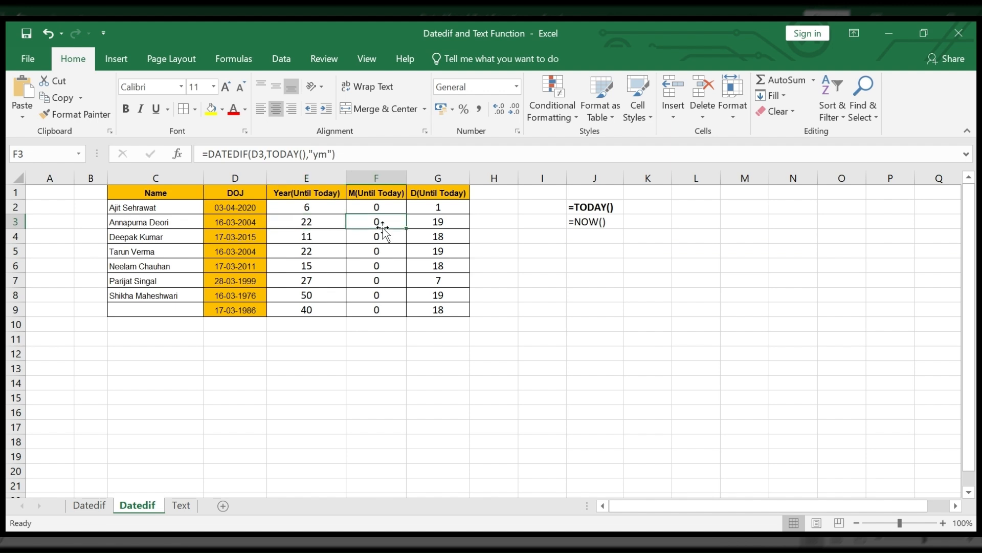
{"action": "left_click", "coordinate": [440, 222]}
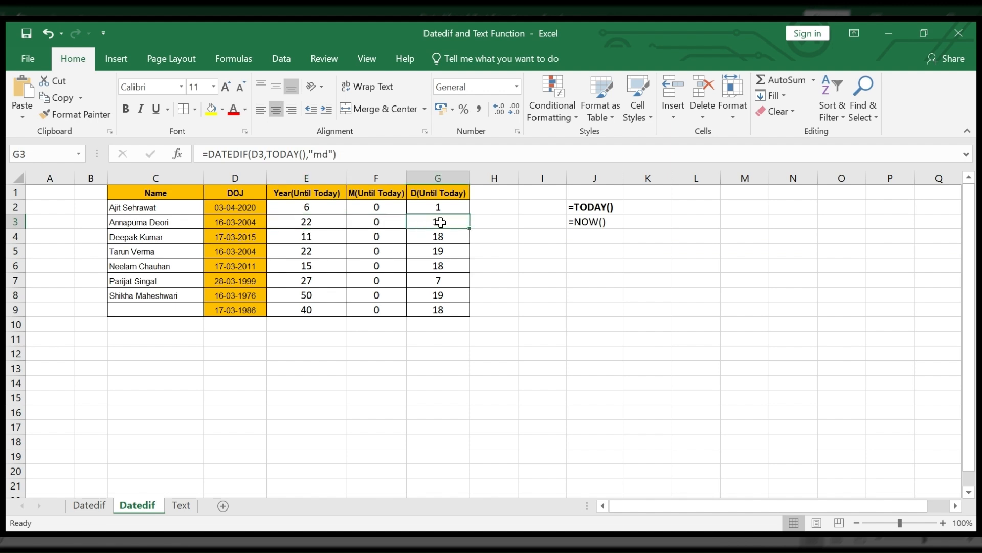
{"action": "left_click", "coordinate": [319, 227]}
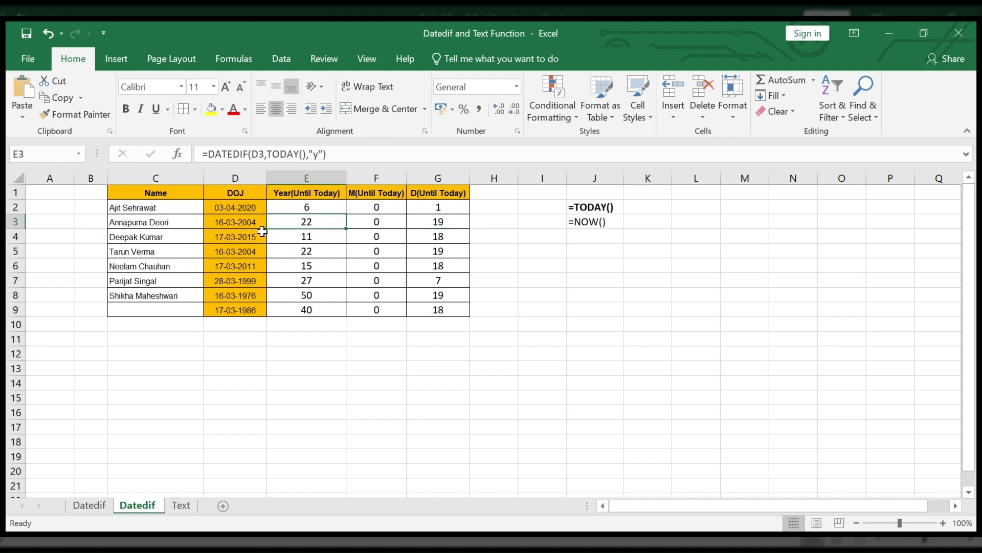
{"action": "double_click", "coordinate": [224, 221]}
{"action": "key", "text": "BackSpace"}
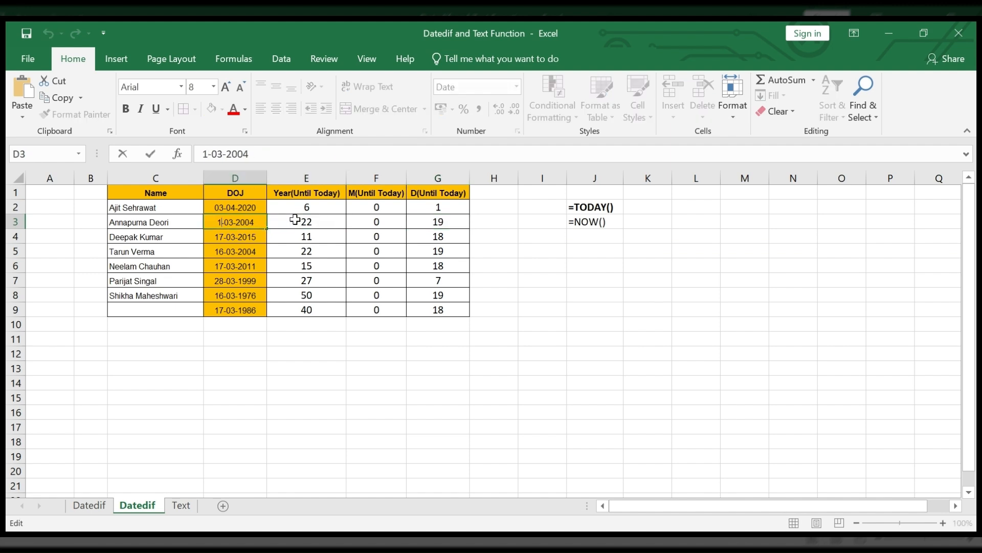
{"action": "type", "text": "0"}
{"action": "left_click", "coordinate": [296, 219]}
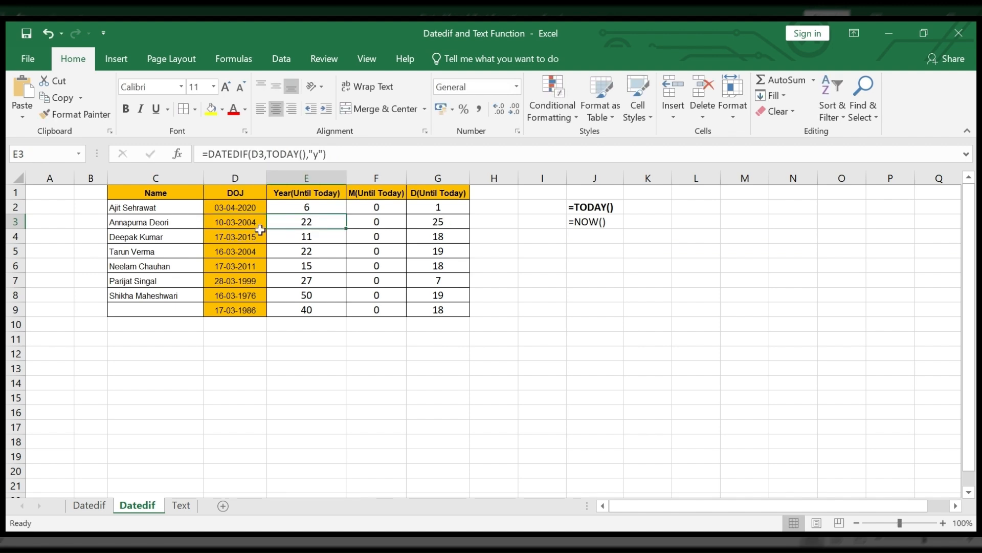
Step: Change the month of the joining date in D4 so it reads 17-06-2015
{"action": "left_click", "coordinate": [244, 240]}
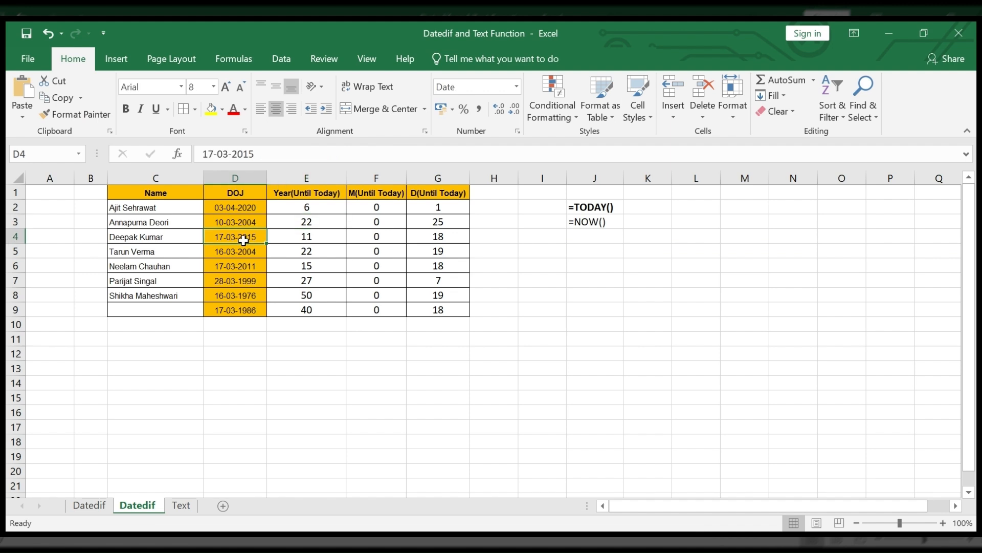
{"action": "double_click", "coordinate": [244, 240]}
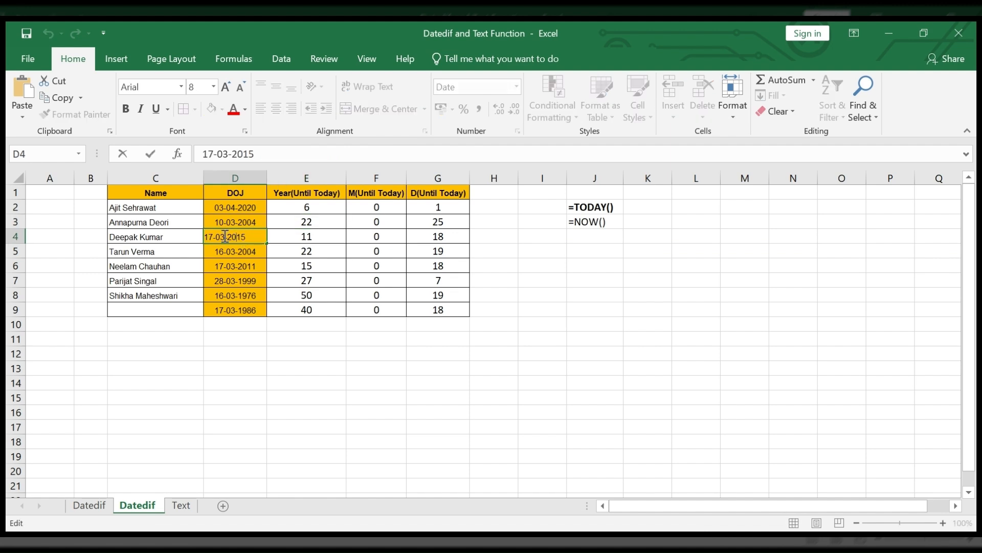
{"action": "key", "text": "BackSpace"}
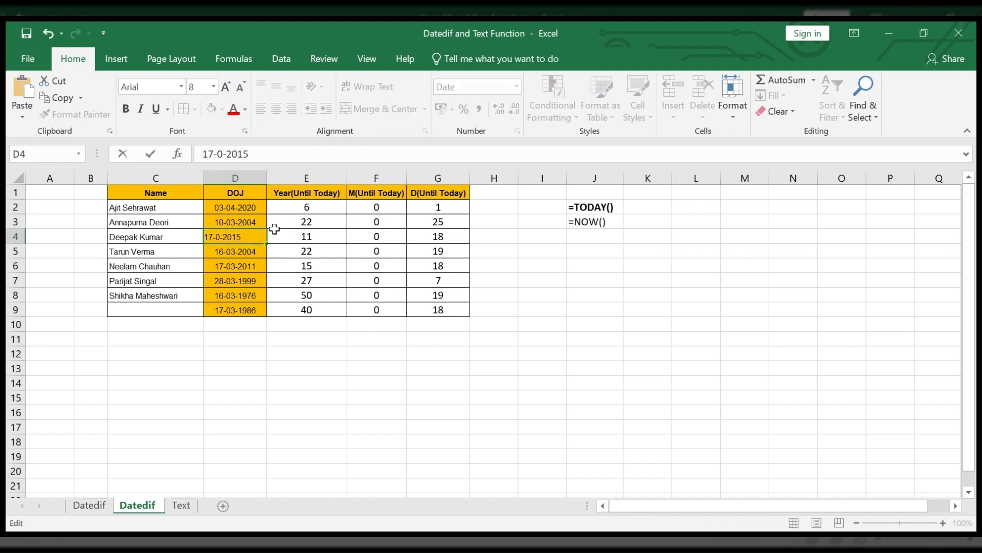
{"action": "type", "text": "6"}
{"action": "key", "text": "Tab"}
{"action": "left_click", "coordinate": [394, 234]}
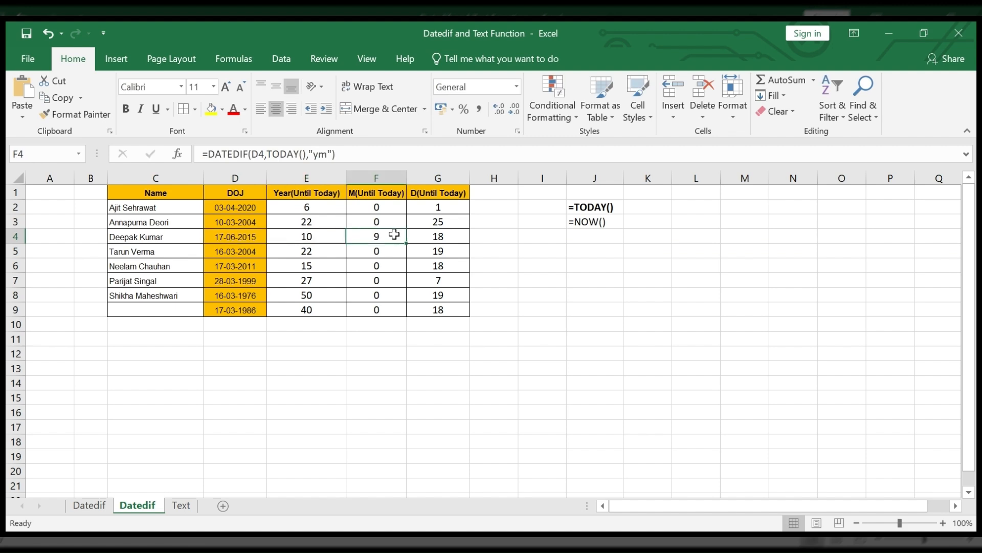
Step: Change the year of the joining date in D4 so it reads 17-06-2018
{"action": "double_click", "coordinate": [264, 236]}
{"action": "key", "text": "BackSpace"}
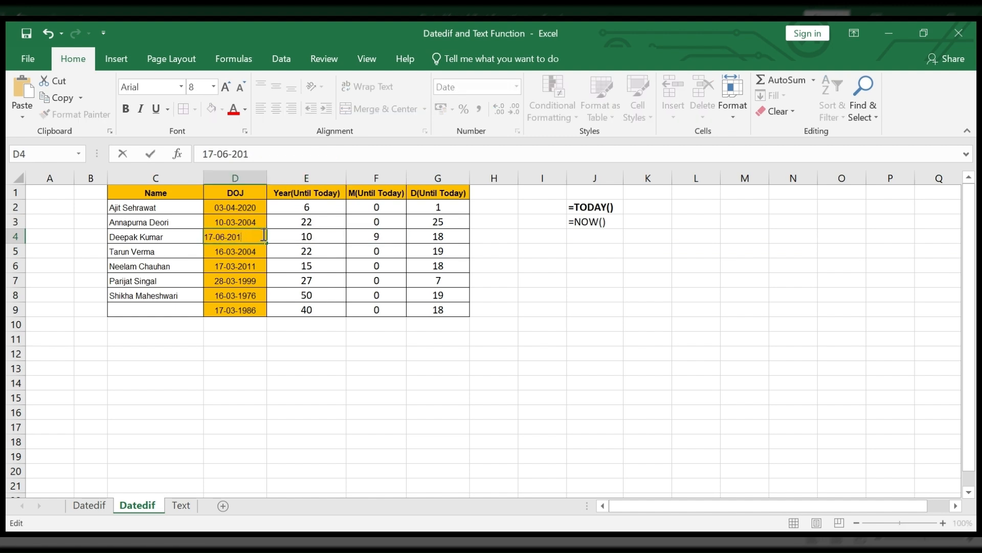
{"action": "type", "text": "8"}
{"action": "key", "text": "Tab"}
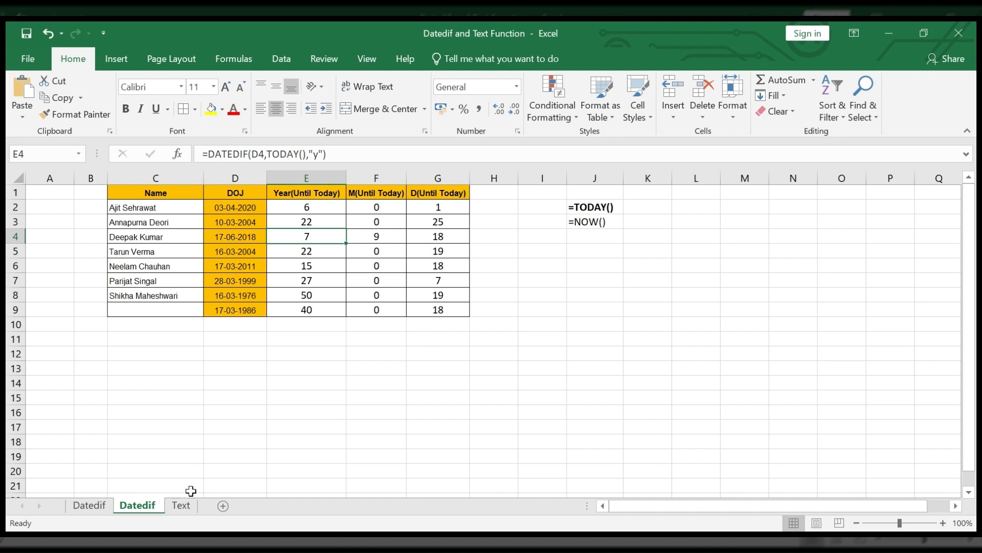
Step: Clear the stray value from cell H7 on the Text sheet
{"action": "left_click", "coordinate": [181, 505]}
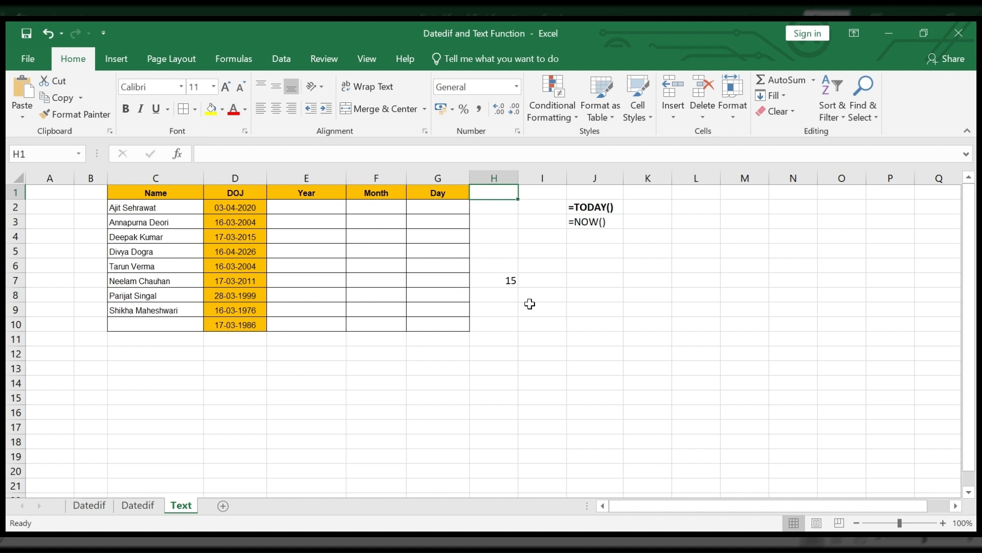
{"action": "left_click", "coordinate": [507, 281]}
{"action": "key", "text": "Delete"}
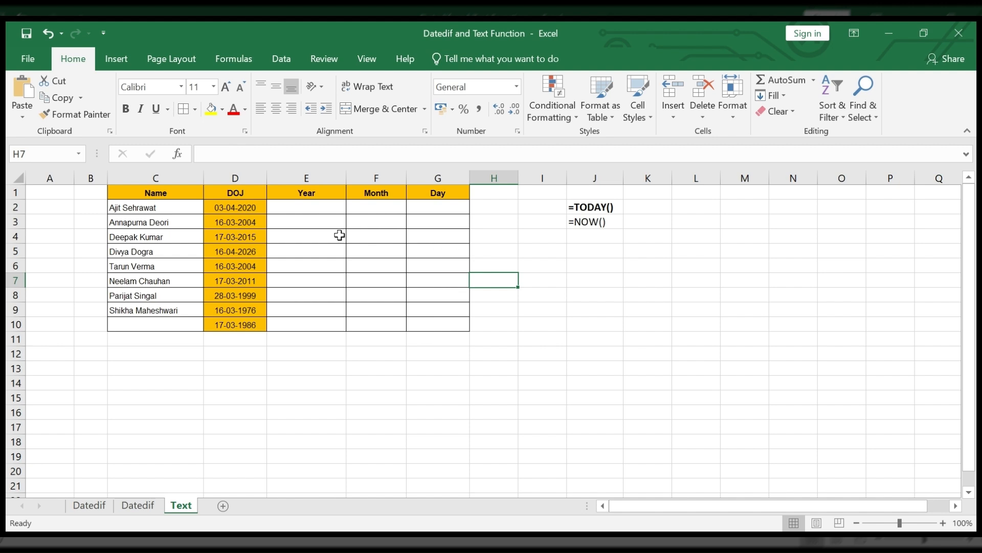
Step: Examine the joining dates in column D and the empty Year, Month and Day columns on the Text sheet
{"action": "left_click_drag", "start_coordinate": [262, 223], "coordinate": [242, 415]}
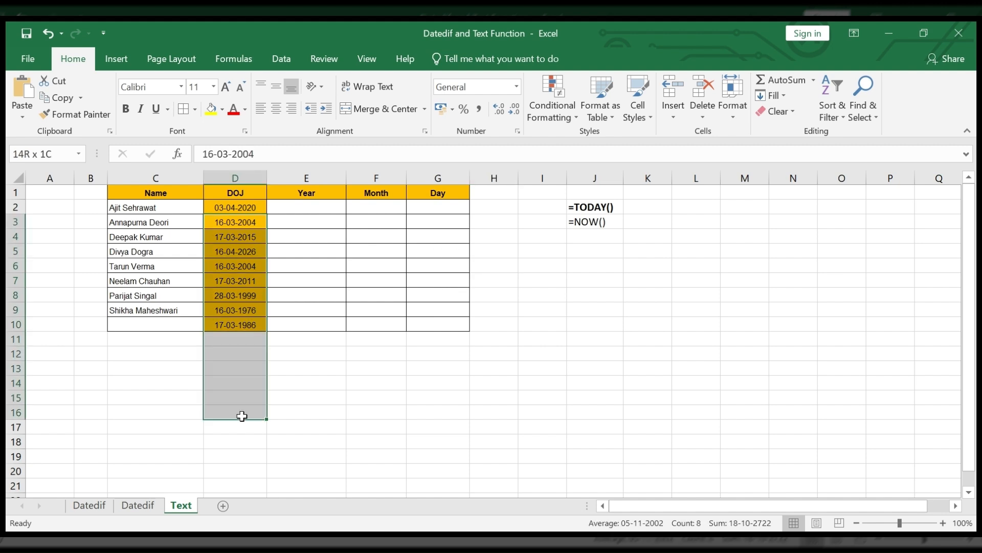
{"action": "left_click", "coordinate": [257, 297]}
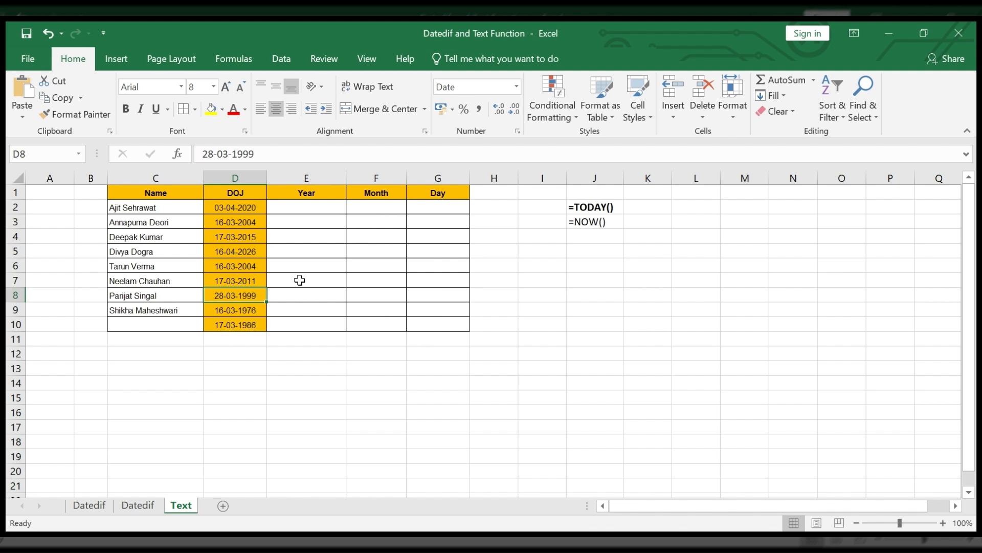
{"action": "left_click", "coordinate": [306, 209]}
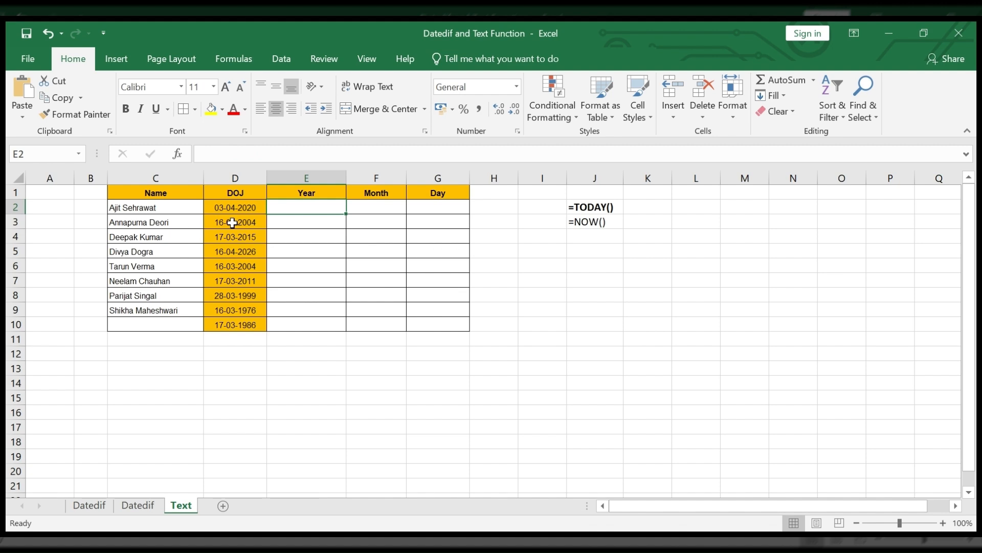
{"action": "key", "text": "Left"}
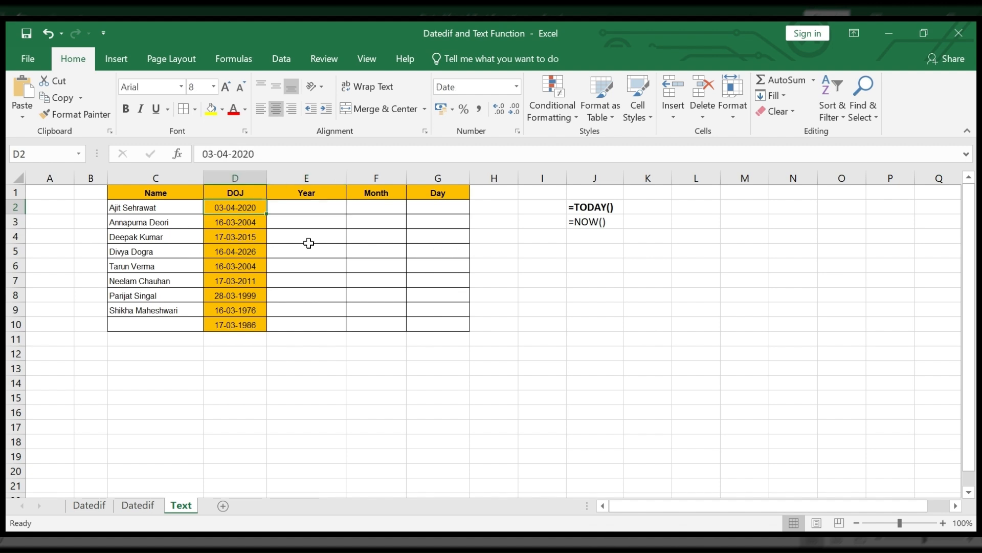
{"action": "key", "text": "Right"}
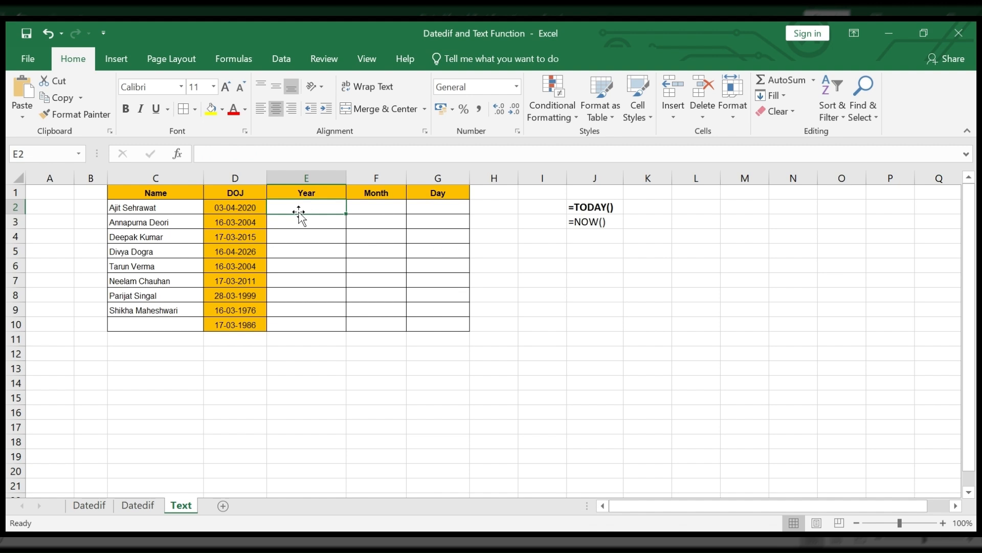
{"action": "left_click", "coordinate": [370, 208]}
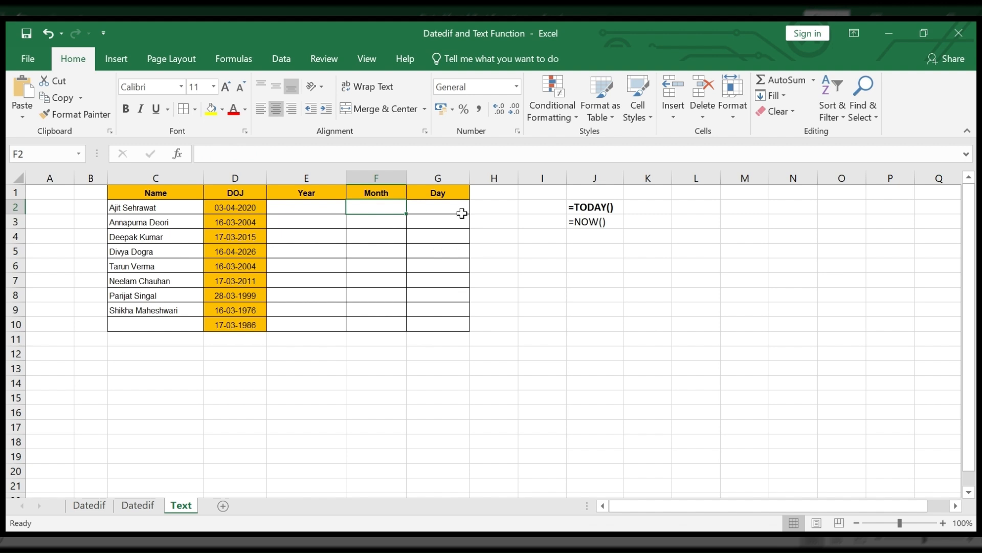
{"action": "left_click", "coordinate": [462, 213]}
{"action": "left_click", "coordinate": [343, 218]}
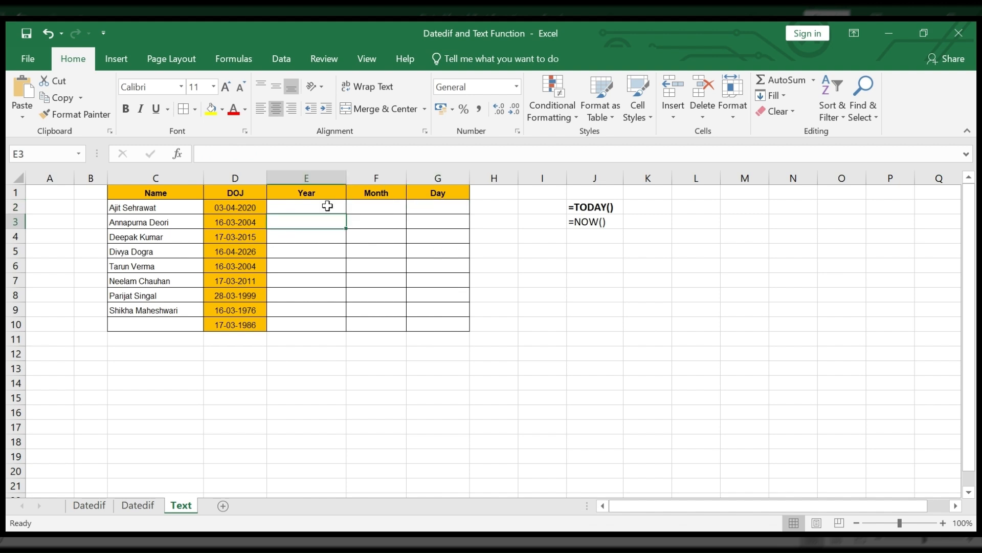
Step: Enter the formula =TEXT(D2,"yyy") in E2 to extract the year from the joining date
{"action": "left_click", "coordinate": [328, 206]}
{"action": "type", "text": "="}
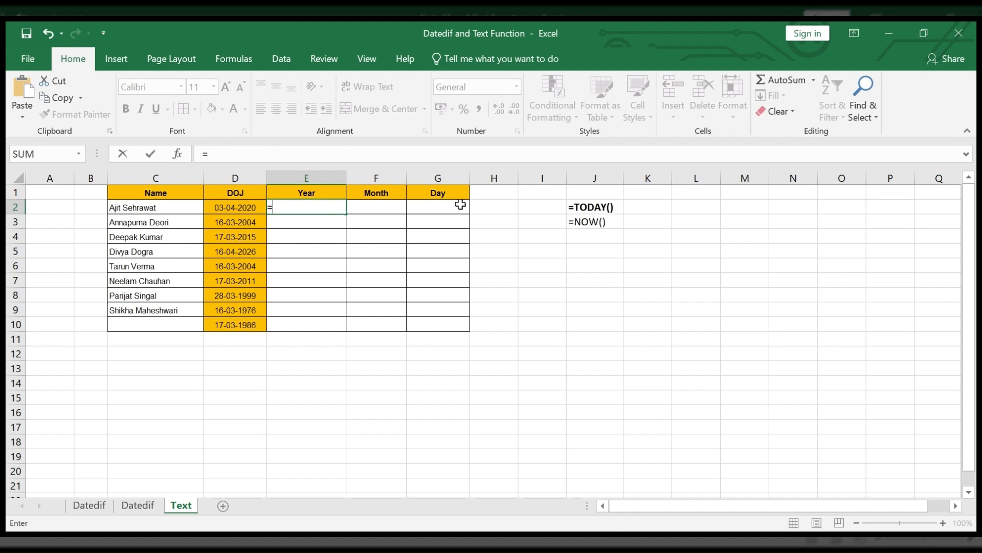
{"action": "type", "text": "text("}
{"action": "left_click", "coordinate": [251, 205]}
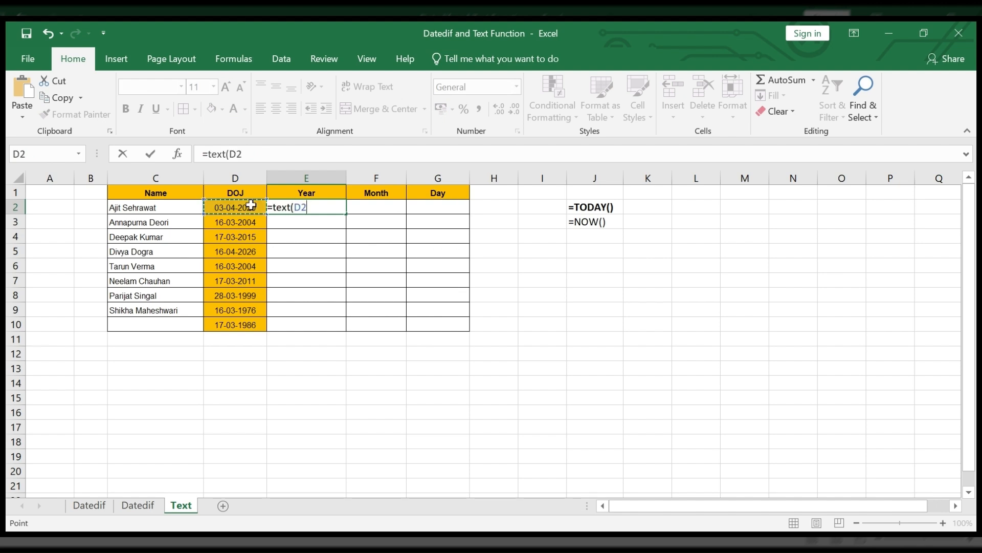
{"action": "type", "text": ",\""}
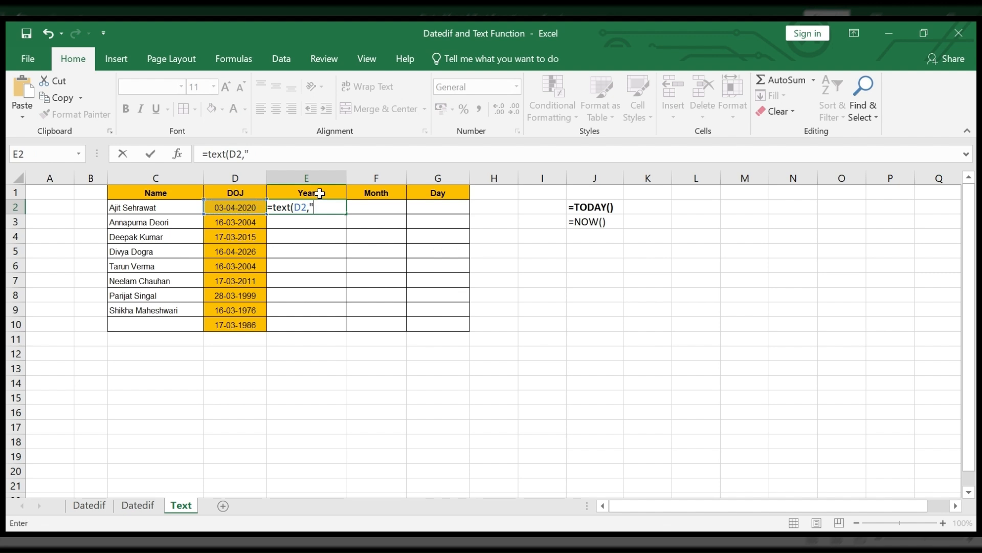
{"action": "type", "text": "yyy\")"}
{"action": "key", "text": "Return"}
Step: Shorten the format code of the year formula in E2 so it reads =TEXT(D2,"yy")
{"action": "left_click", "coordinate": [319, 207]}
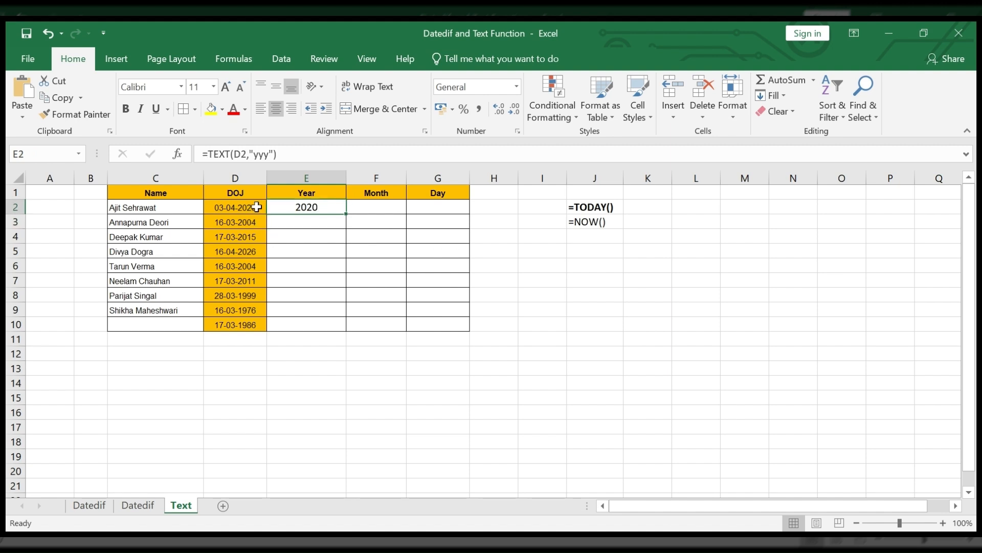
{"action": "left_click", "coordinate": [269, 153]}
{"action": "key", "text": "BackSpace"}
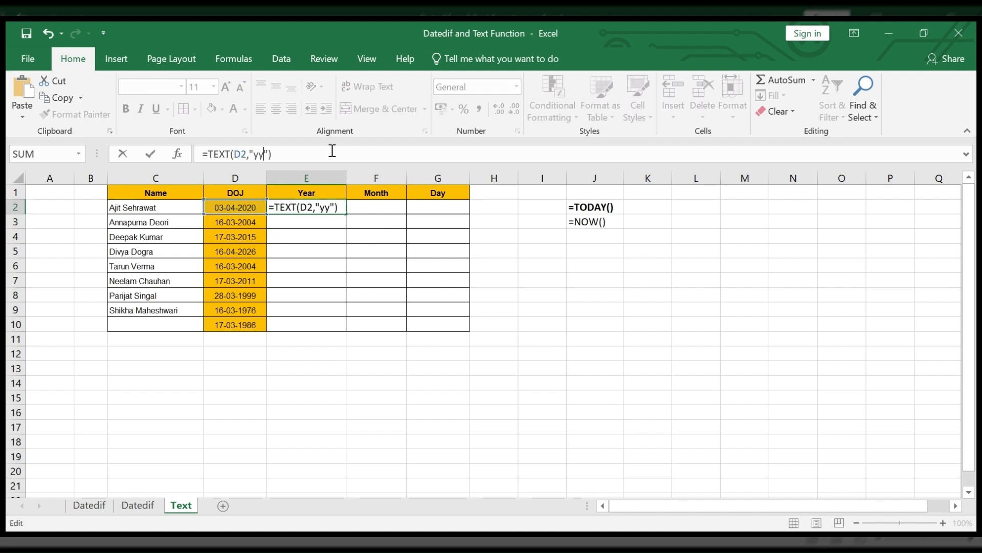
{"action": "key", "text": "Return"}
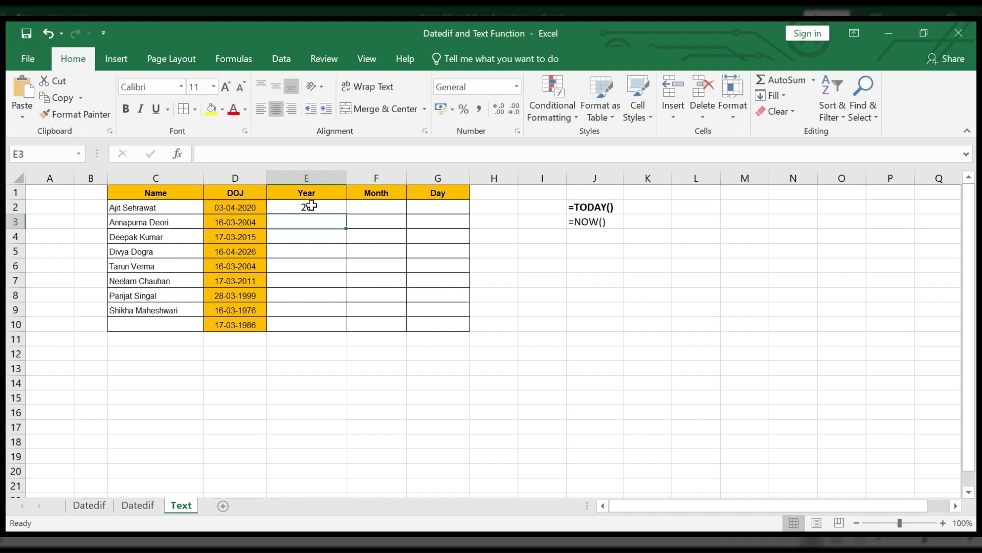
Step: Extend the format code of the year formula in E2 so it reads =TEXT(D2,"yyyy")
{"action": "left_click", "coordinate": [311, 205]}
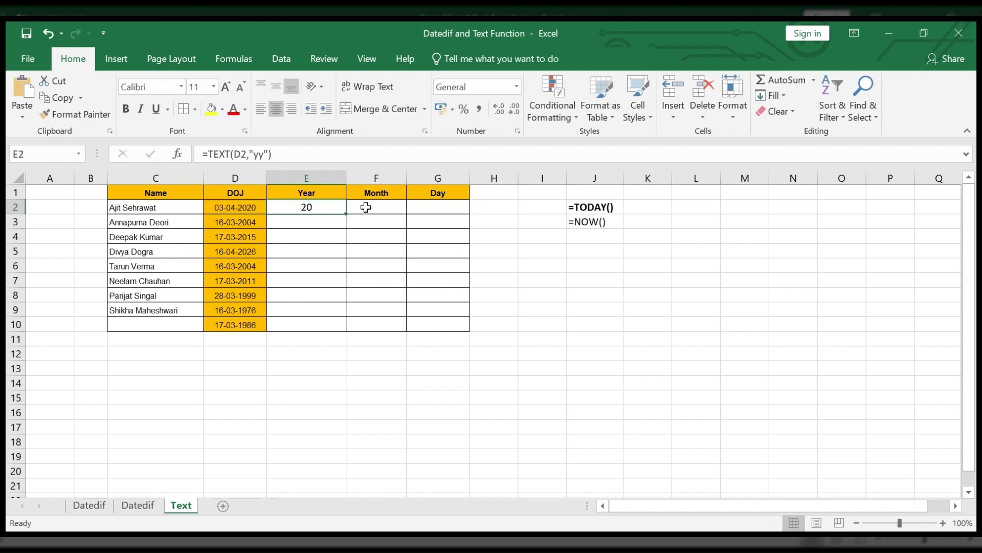
{"action": "left_click", "coordinate": [264, 154]}
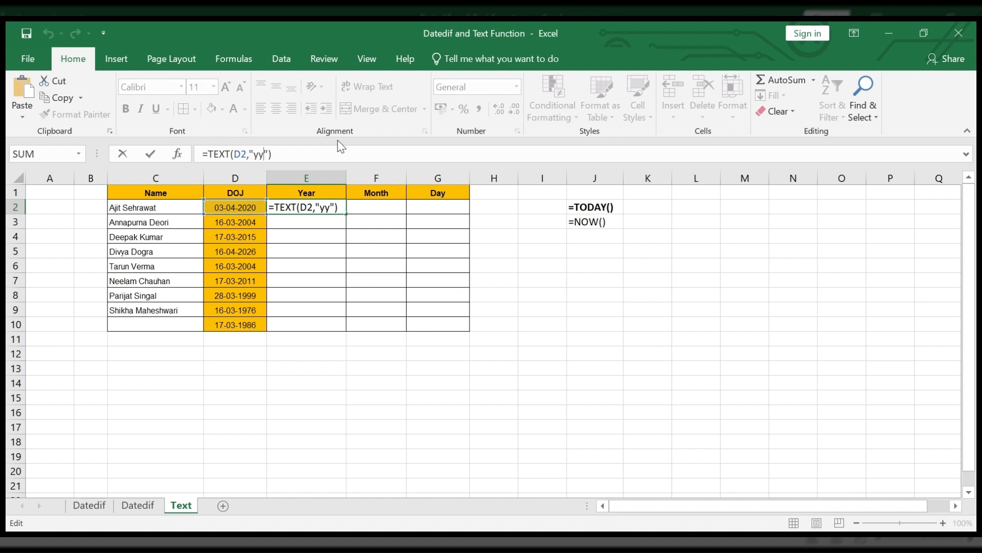
{"action": "type", "text": "yy"}
{"action": "key", "text": "Return"}
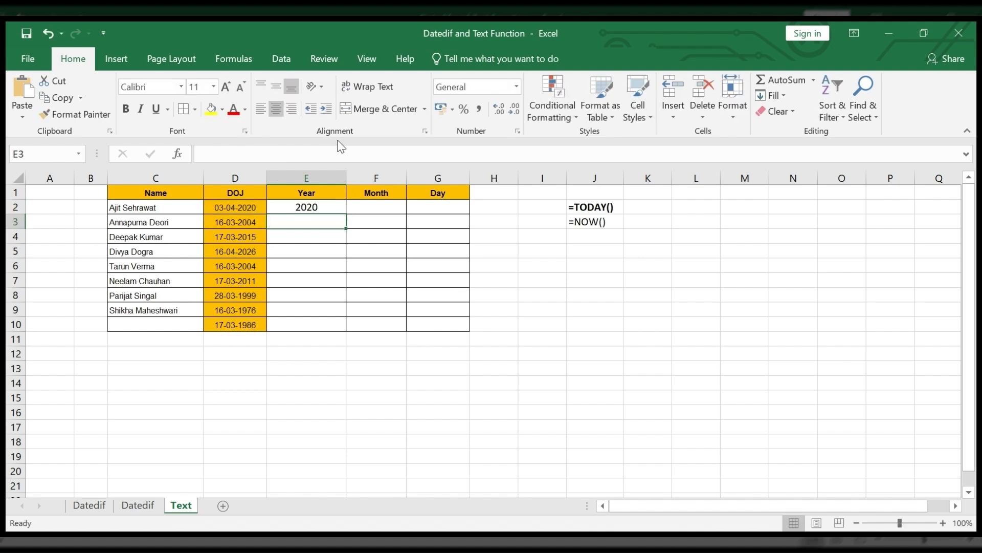
{"action": "left_click", "coordinate": [309, 206]}
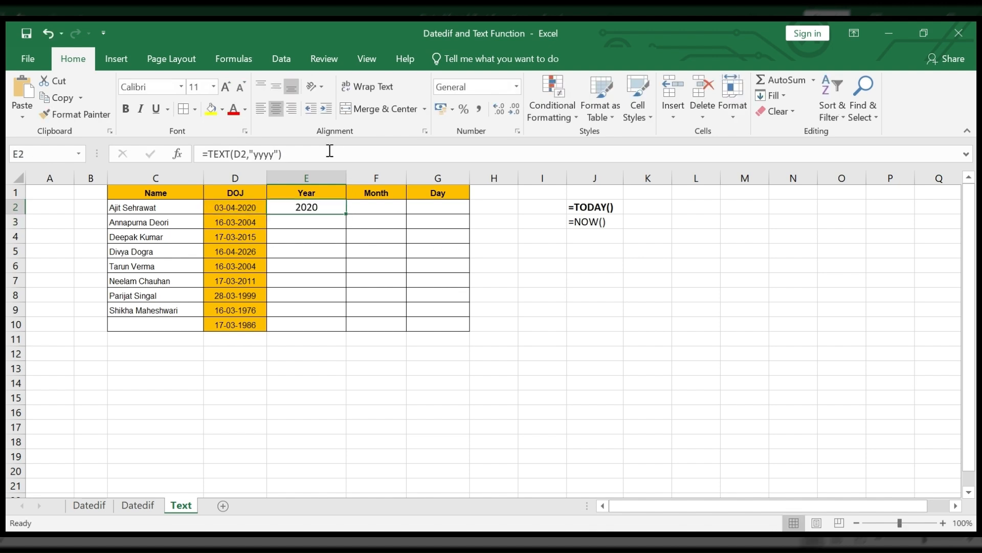
{"action": "left_click_drag", "start_coordinate": [330, 151], "coordinate": [160, 172]}
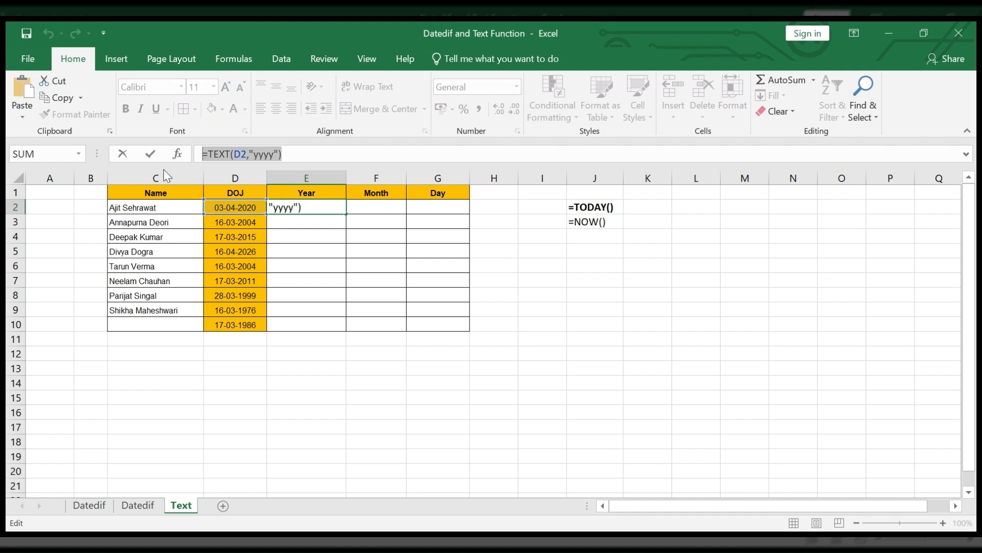
{"action": "key", "text": "Escape"}
Step: Enter the formula =TEXT(D2,"mm") in F2 to extract the month from the joining date
{"action": "left_click", "coordinate": [375, 206]}
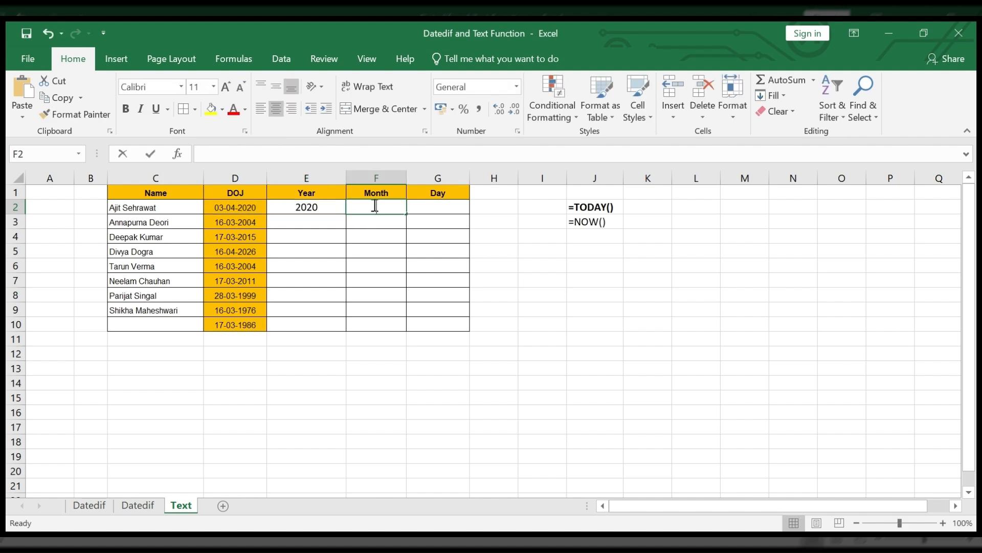
{"action": "type", "text": "=text"}
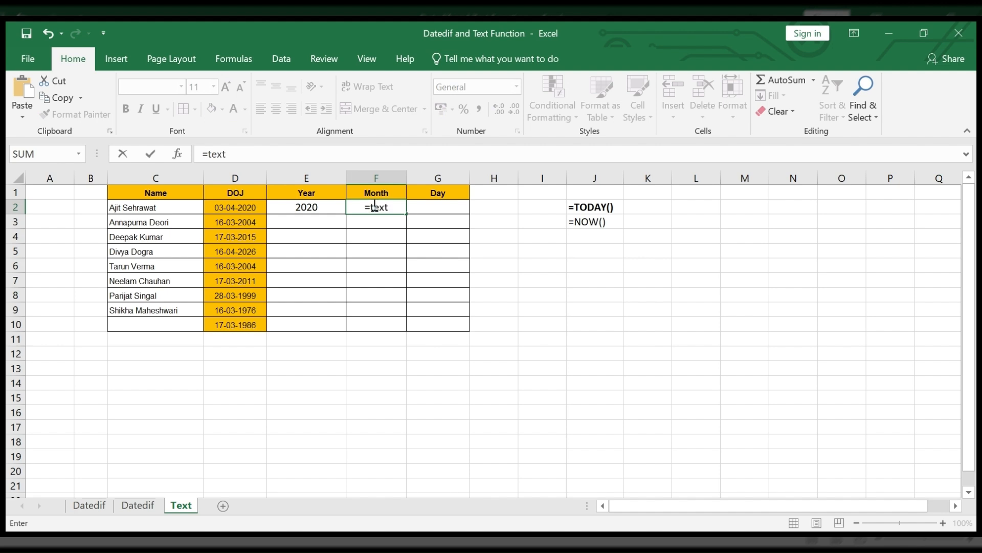
{"action": "type", "text": "("}
{"action": "left_click", "coordinate": [258, 207]}
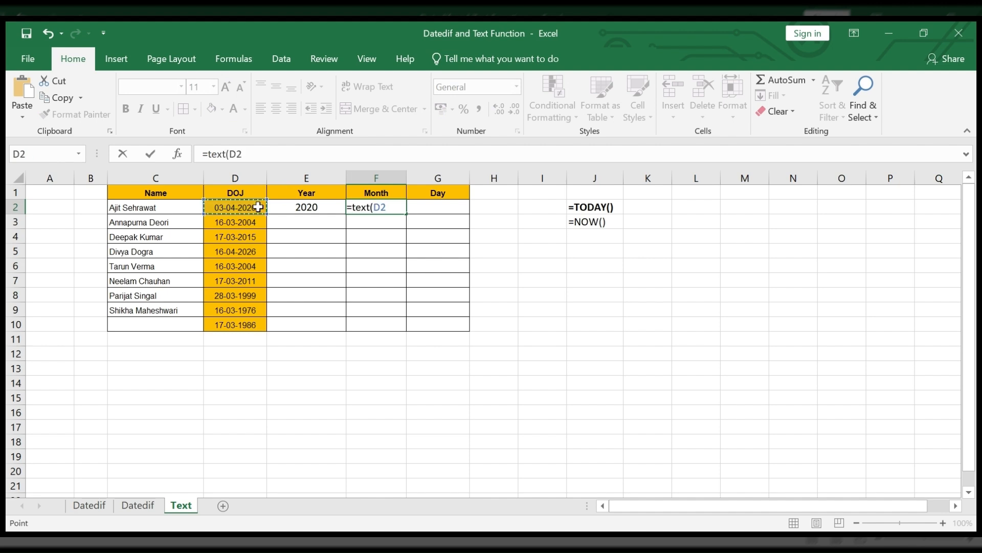
{"action": "type", "text": ",\""}
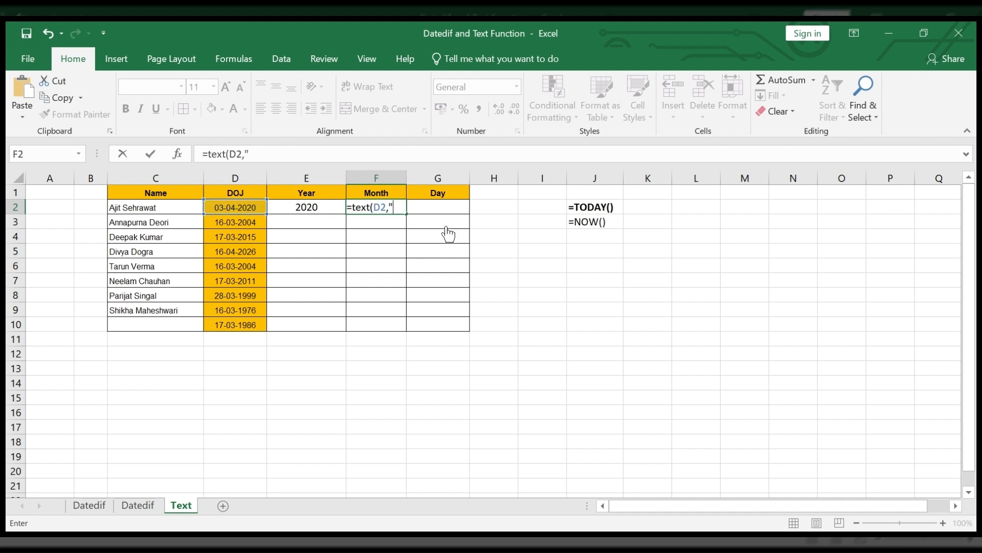
{"action": "type", "text": "mm"}
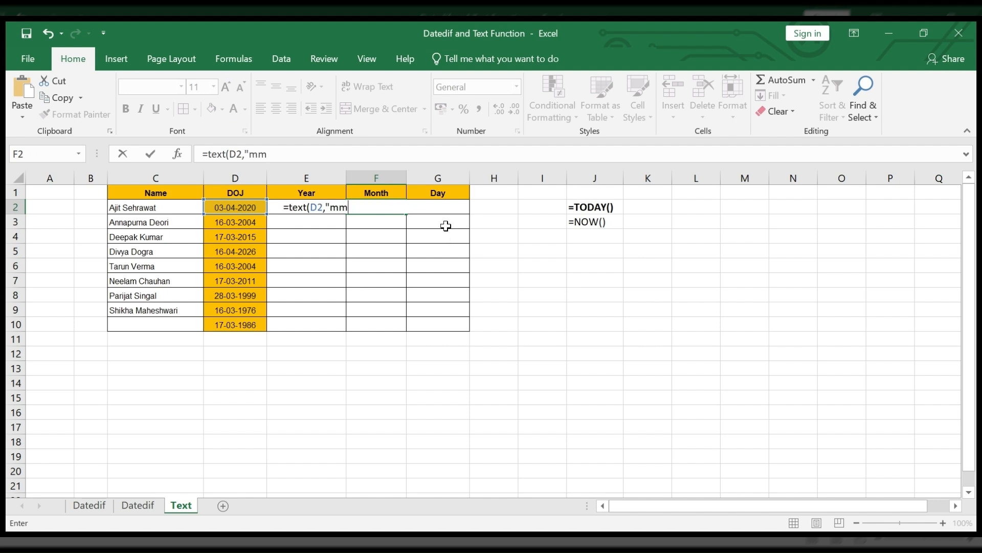
{"action": "type", "text": "\")"}
{"action": "key", "text": "Return"}
Step: Extend the format code of the month formula in F2 so it reads =TEXT(D2,"mmm")
{"action": "left_click", "coordinate": [390, 209]}
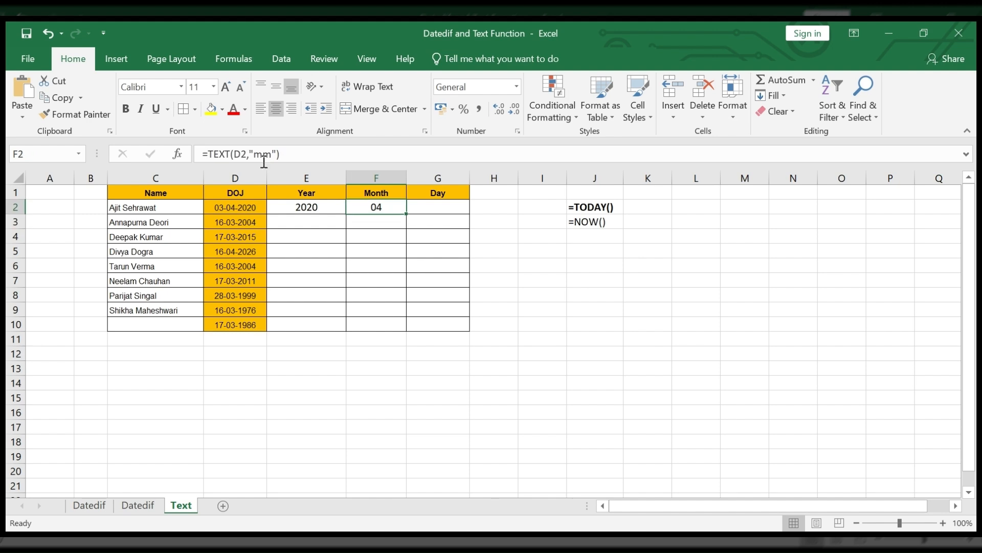
{"action": "left_click", "coordinate": [306, 153]}
{"action": "type", "text": "m"}
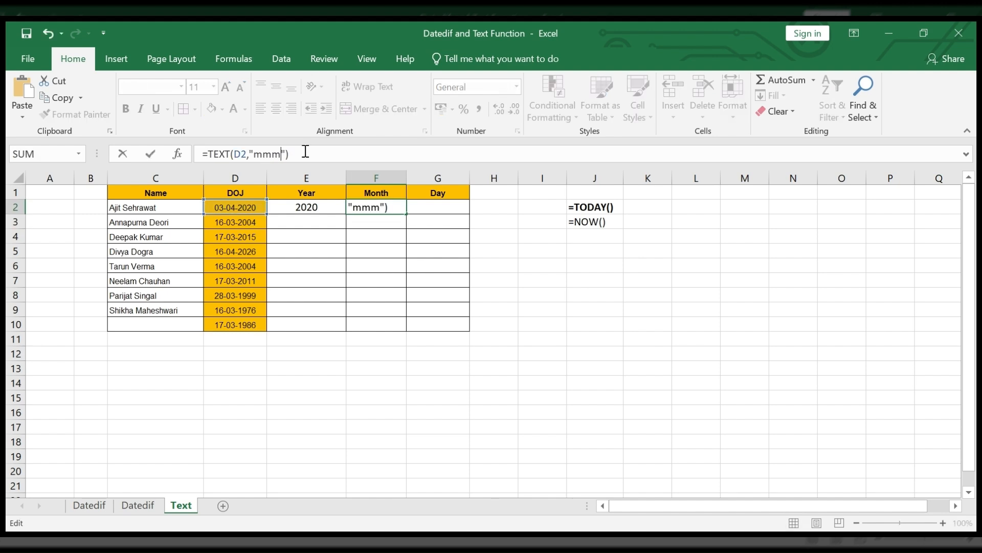
{"action": "key", "text": "Return"}
Step: Extend the format code of the month formula in F2 so it reads =TEXT(D2,"mmmm")
{"action": "left_click", "coordinate": [388, 207]}
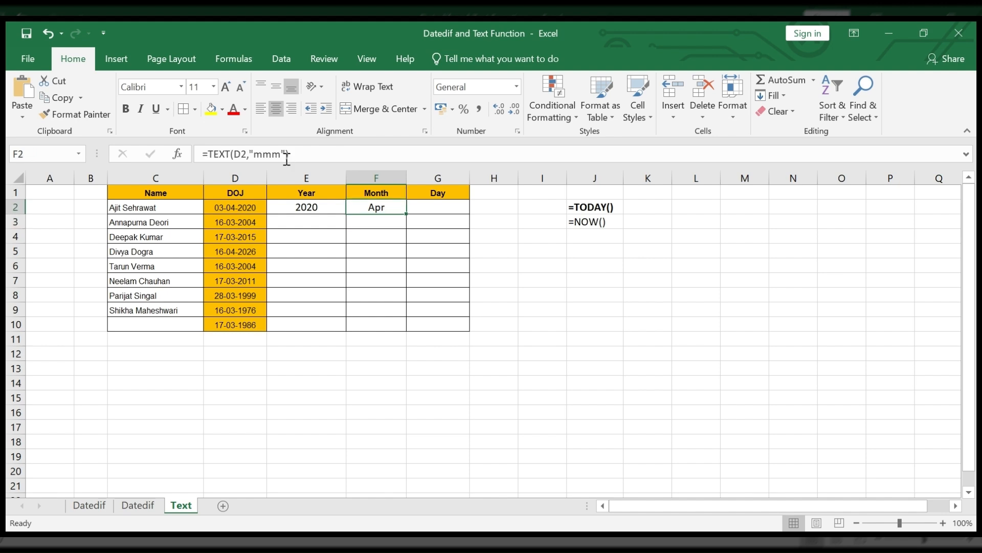
{"action": "left_click", "coordinate": [305, 148]}
{"action": "key", "text": "Return"}
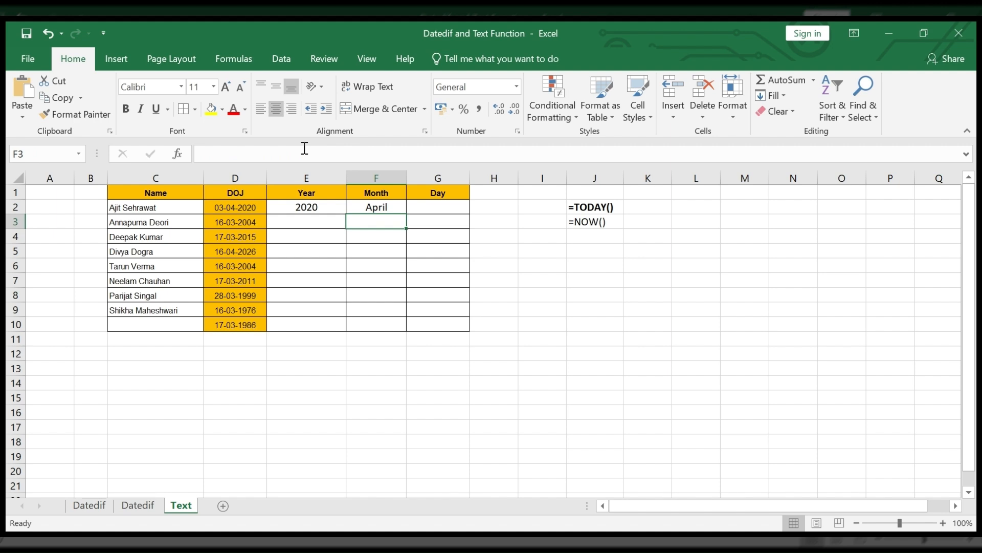
{"action": "left_click", "coordinate": [391, 211]}
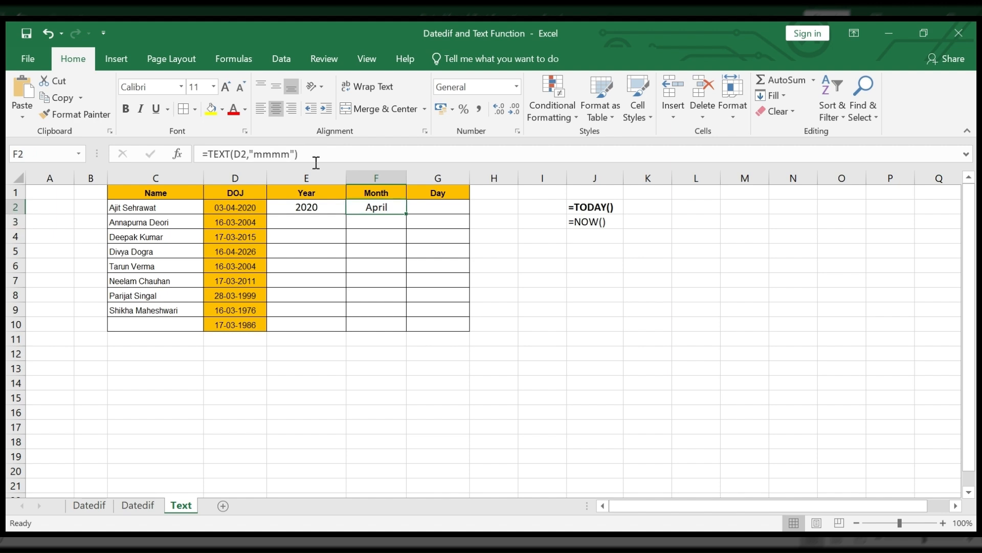
{"action": "left_click_drag", "start_coordinate": [316, 160], "coordinate": [168, 167]}
{"action": "type", "text": "=DATEDIF(D2,TODAY(),\"y\")"}
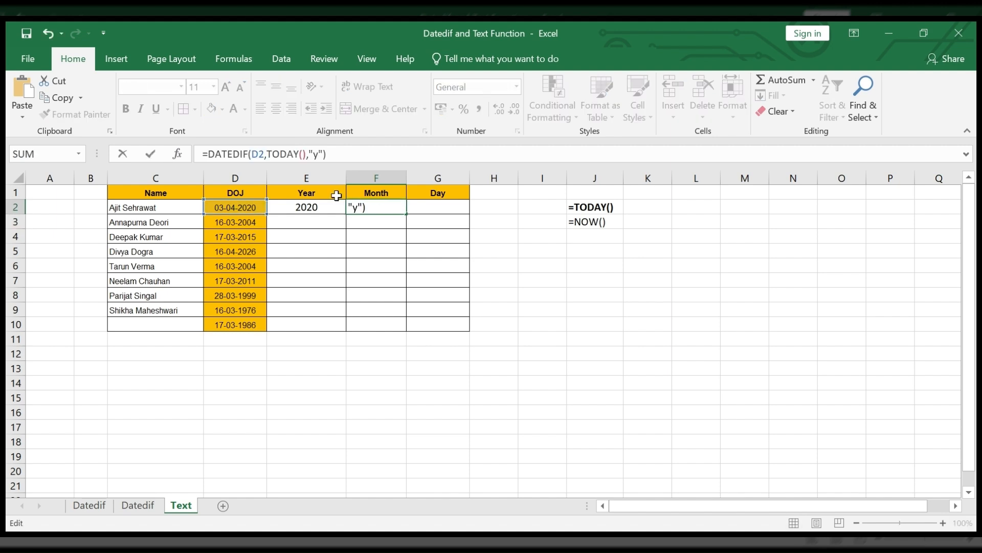
{"action": "key", "text": "Escape"}
Step: Reuse the text of the month formula from F2 in G2, changing the format code so it reads =TEXT(D2,"dd")
{"action": "left_click_drag", "start_coordinate": [299, 154], "coordinate": [143, 152]}
{"action": "key", "text": "ctrl+c"}
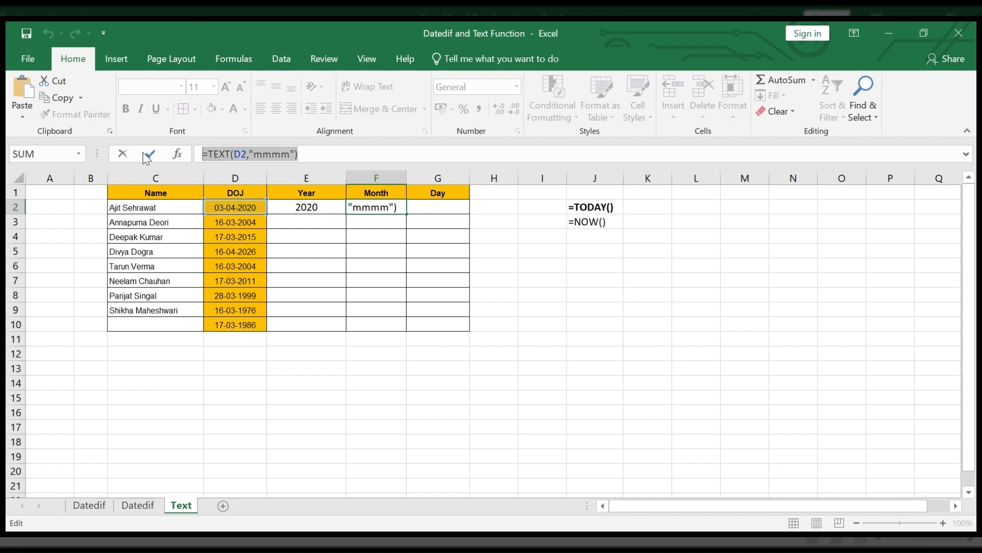
{"action": "left_click", "coordinate": [144, 153]}
{"action": "left_click", "coordinate": [456, 204]}
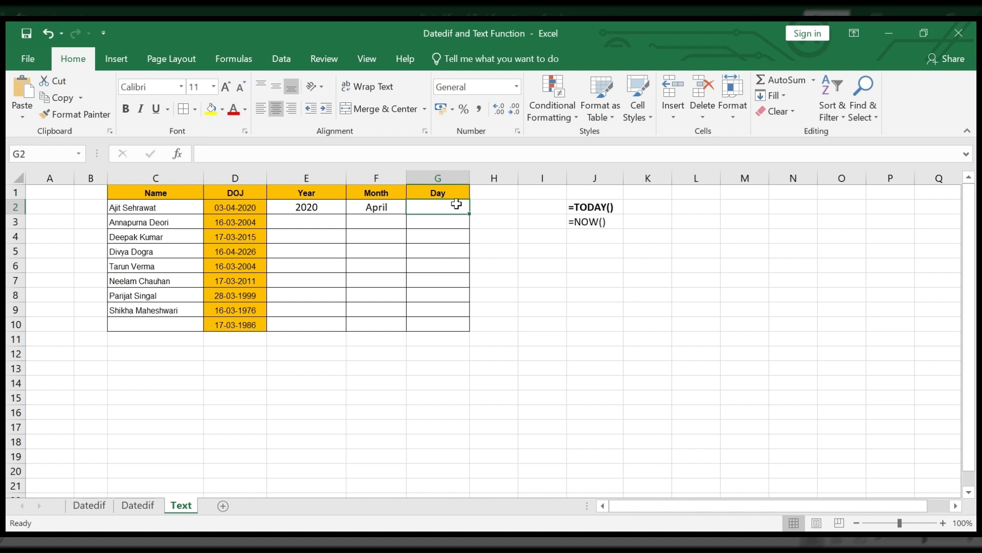
{"action": "key", "text": "ctrl+v"}
{"action": "left_click_drag", "start_coordinate": [290, 154], "coordinate": [253, 154]}
{"action": "type", "text": "dd"}
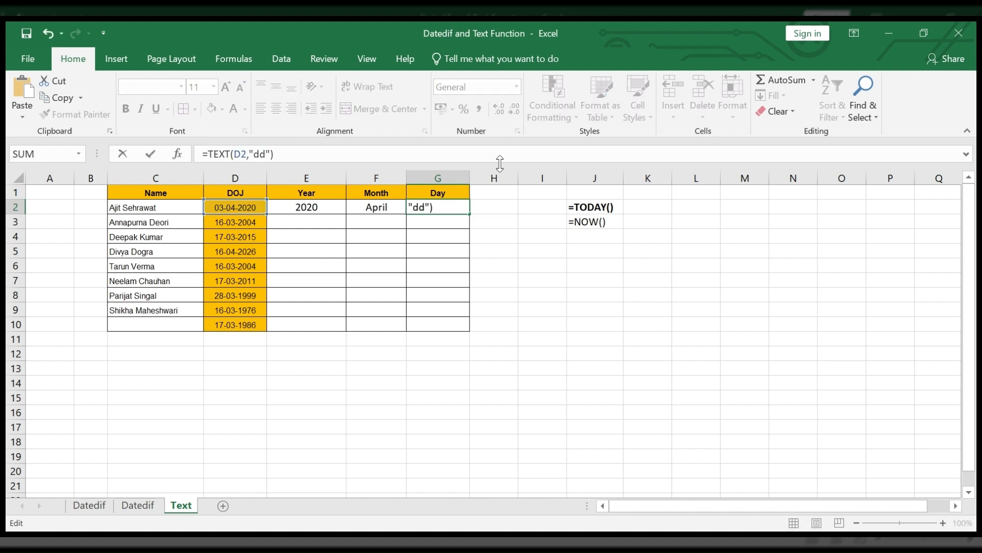
{"action": "key", "text": "Return"}
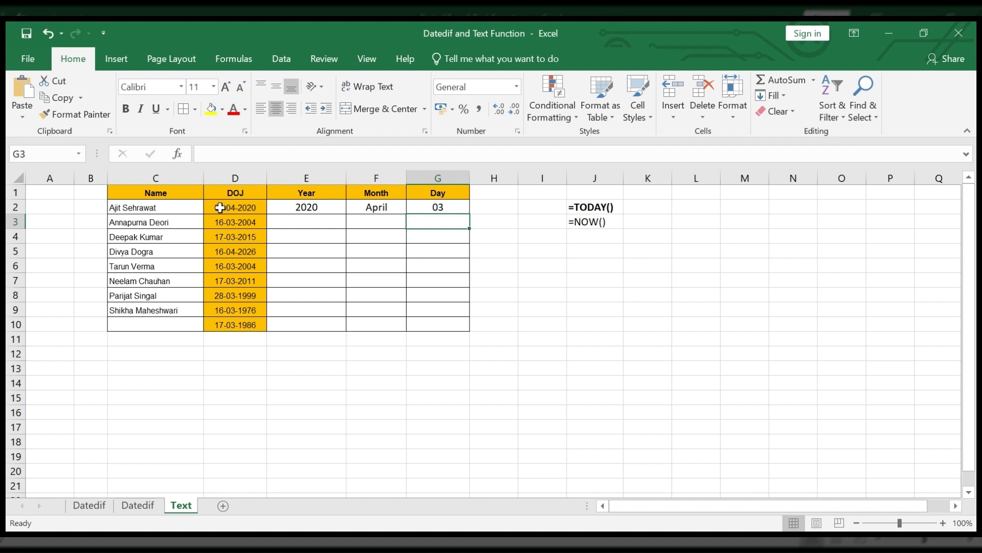
Step: Extend the format code of the day formula in G2 so it reads =TEXT(D2,"ddd")
{"action": "key", "text": "Up"}
{"action": "left_click", "coordinate": [274, 152]}
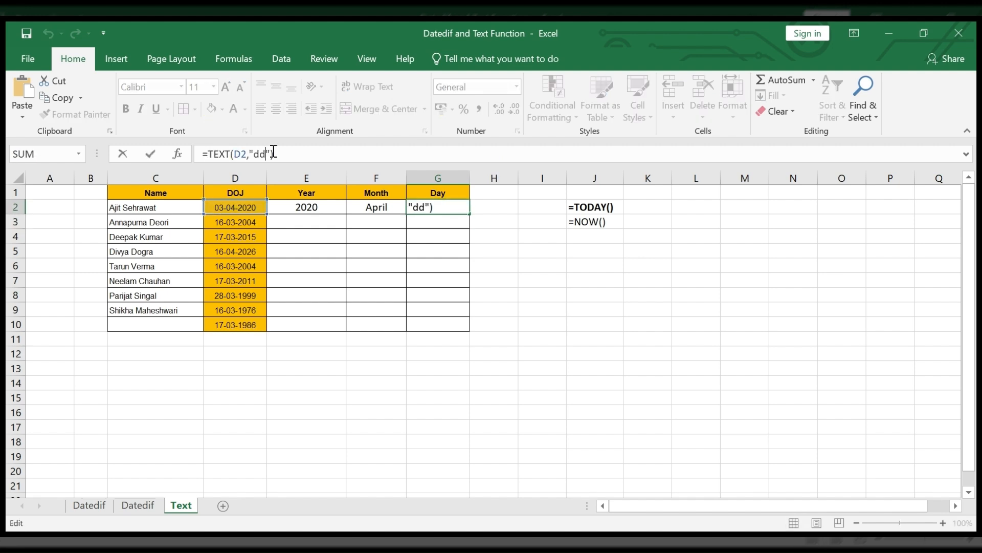
{"action": "type", "text": "d"}
{"action": "key", "text": "Return"}
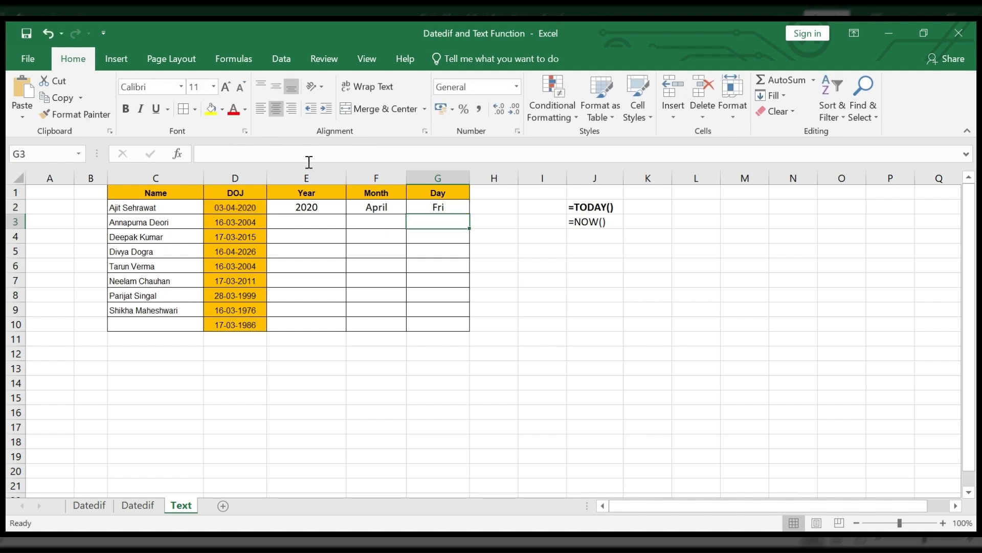
Step: Extend the format code of the day formula in G2 so it reads =TEXT(D2,"dddd")
{"action": "left_click", "coordinate": [448, 204]}
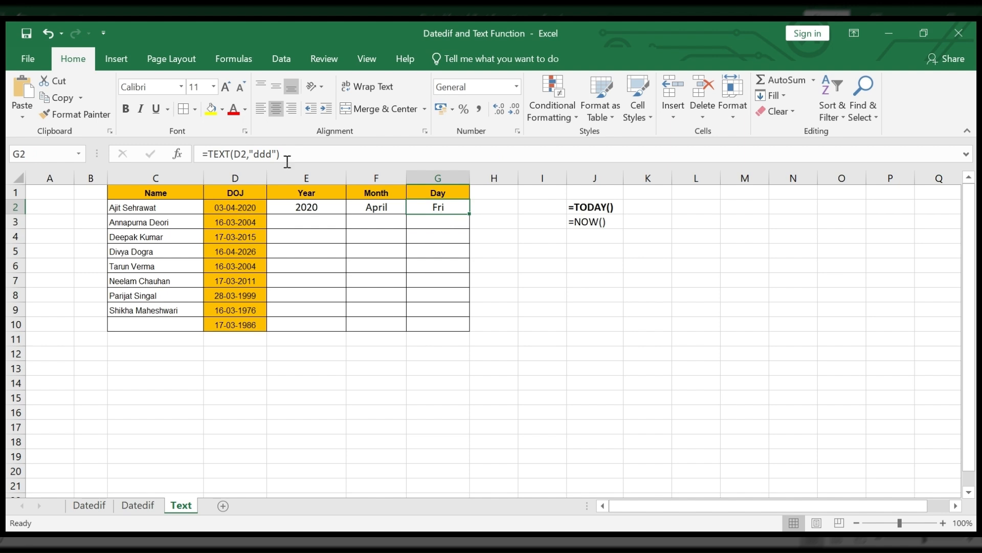
{"action": "left_click", "coordinate": [308, 152]}
{"action": "key", "text": "Return"}
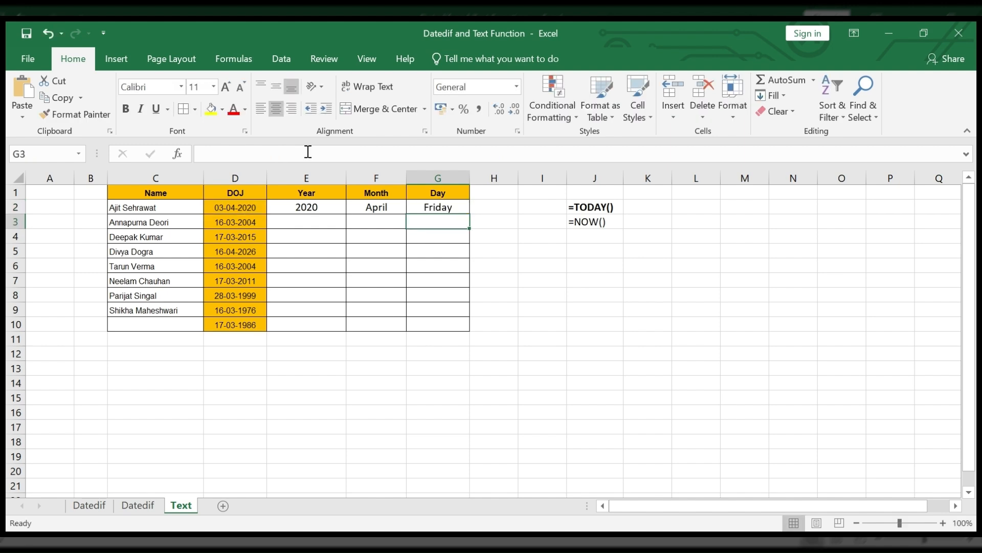
Step: Fill the year, month and day formulas in E2:G2 down to row 10
{"action": "left_click_drag", "start_coordinate": [324, 212], "coordinate": [460, 213]}
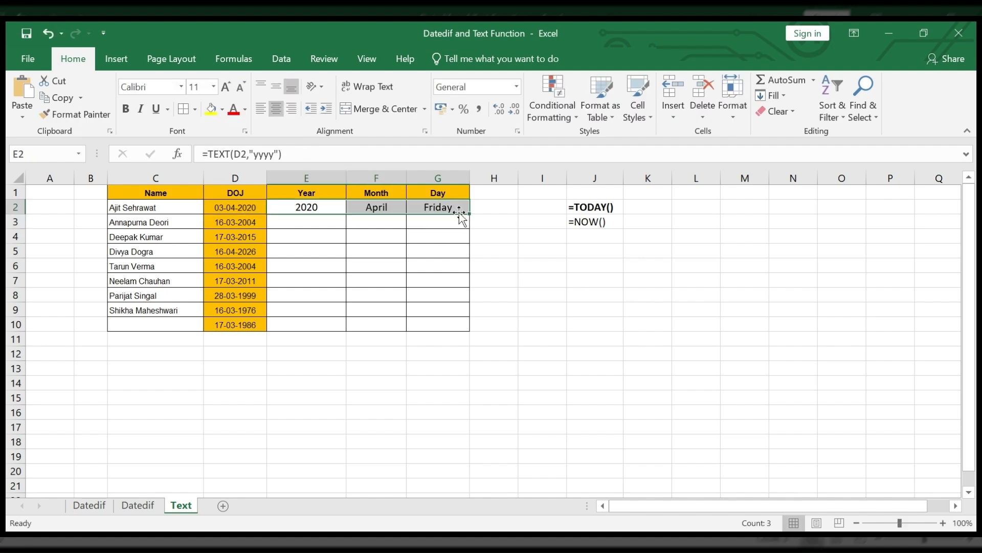
{"action": "double_click", "coordinate": [469, 214]}
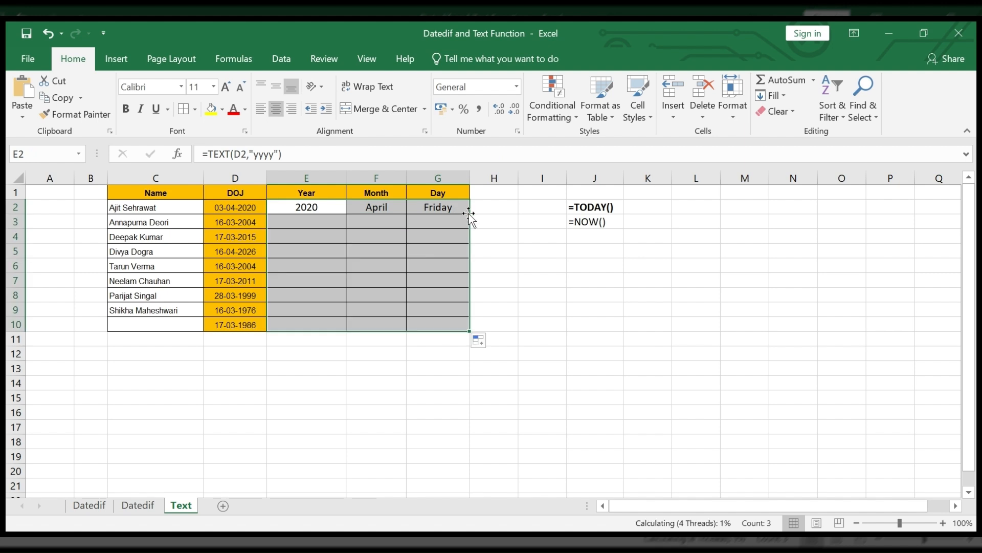
{"action": "left_click", "coordinate": [540, 256]}
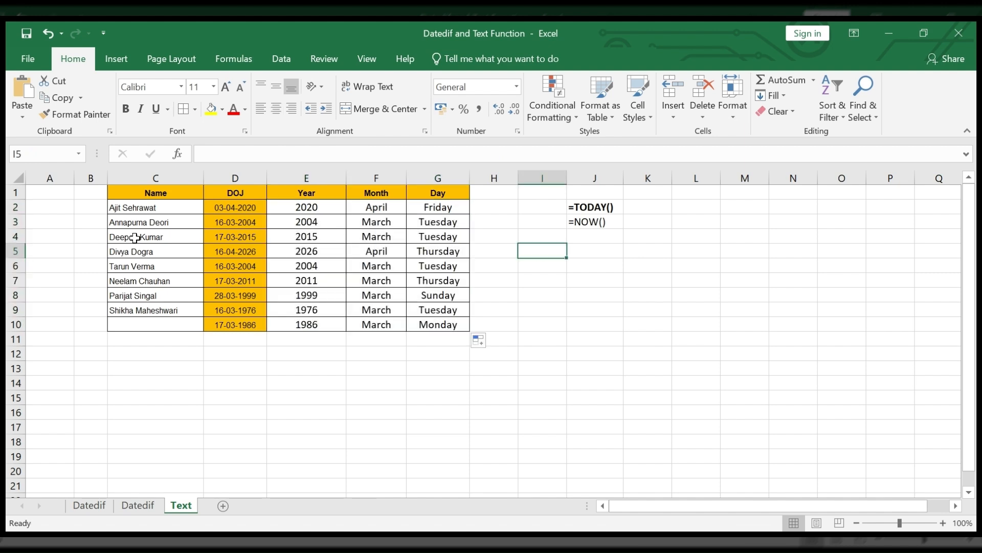
Step: Check the year, month and day formulas in row 4 and the day formula in G2 against the joining dates
{"action": "left_click", "coordinate": [247, 236]}
{"action": "left_click", "coordinate": [285, 241]}
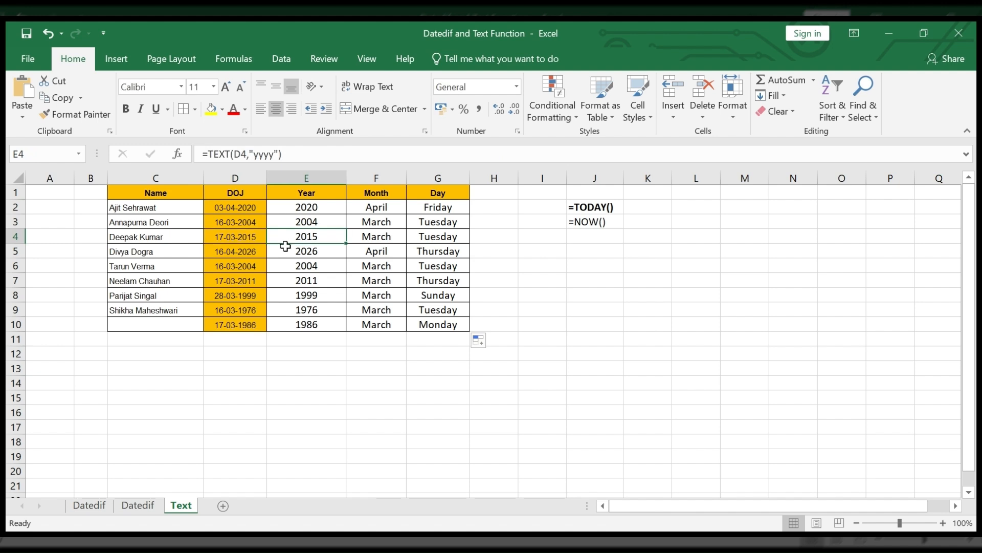
{"action": "left_click", "coordinate": [386, 237]}
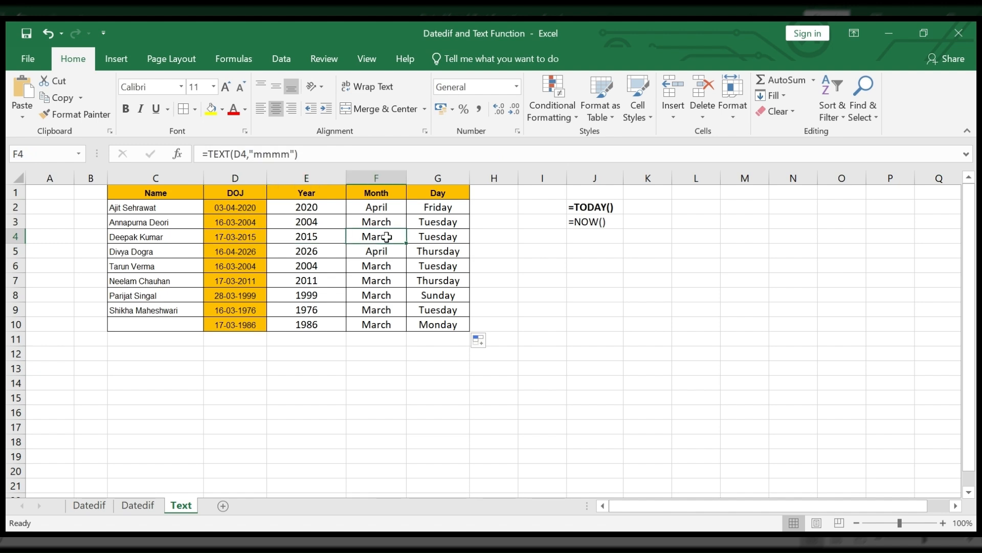
{"action": "left_click", "coordinate": [457, 237]}
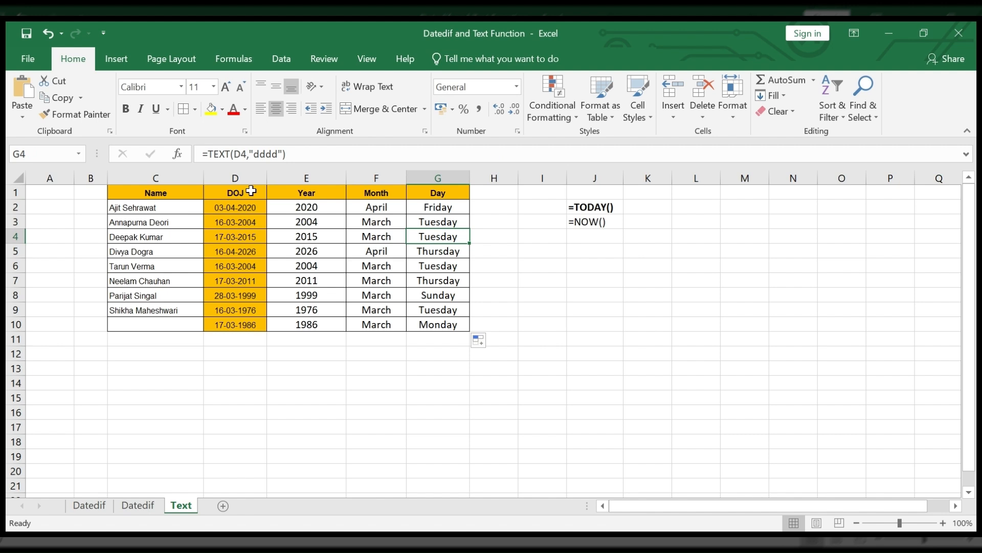
{"action": "left_click", "coordinate": [250, 191]}
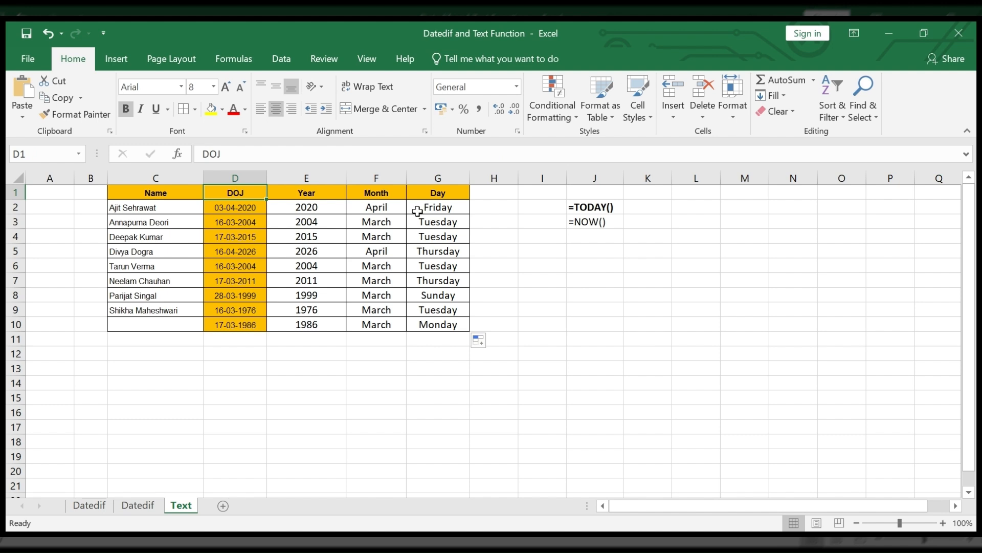
{"action": "left_click", "coordinate": [454, 210]}
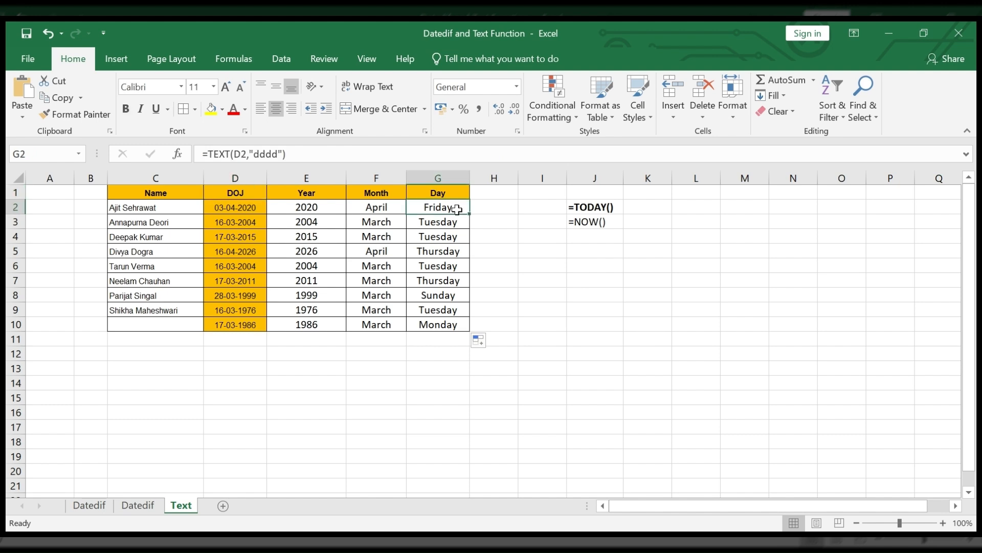
Step: Filter the header row's Month column to show only April, and remove the filter again
{"action": "left_click", "coordinate": [3, 193]}
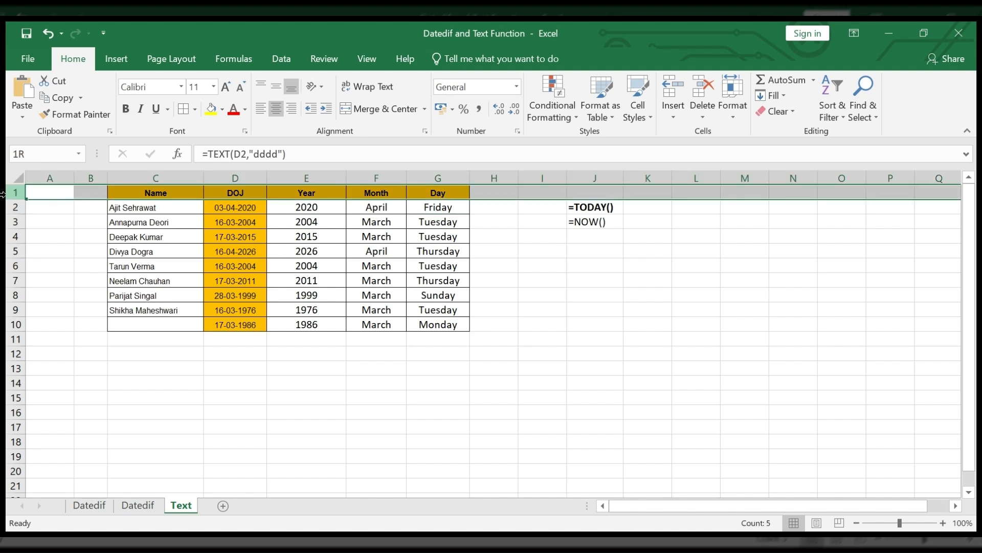
{"action": "key", "text": "ctrl+shift+l"}
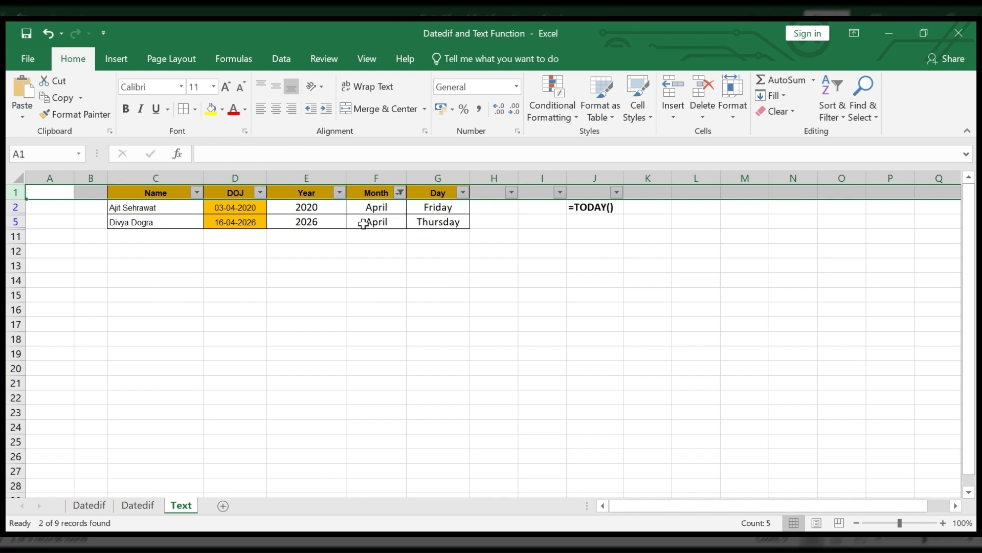
{"action": "left_click", "coordinate": [292, 194]}
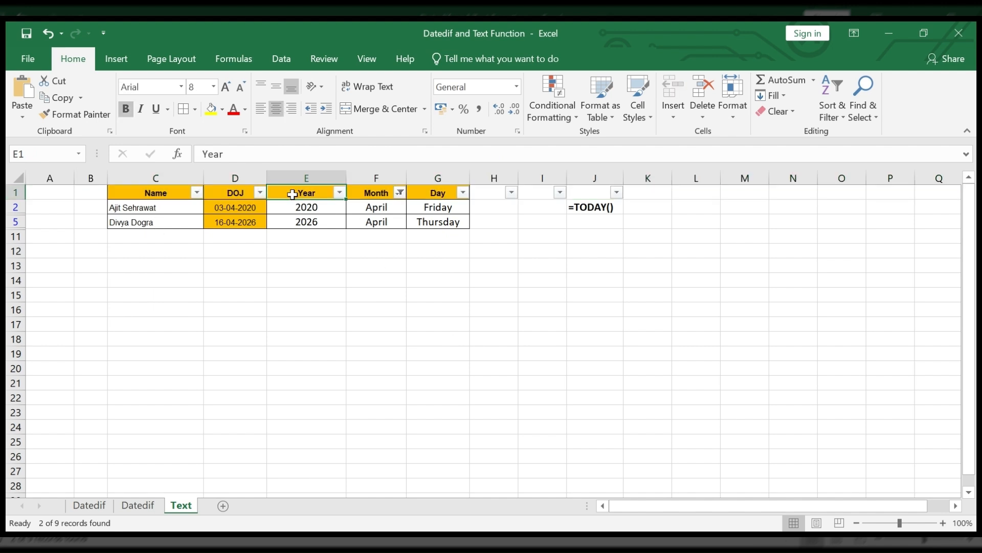
{"action": "key", "text": "ctrl+shift+l"}
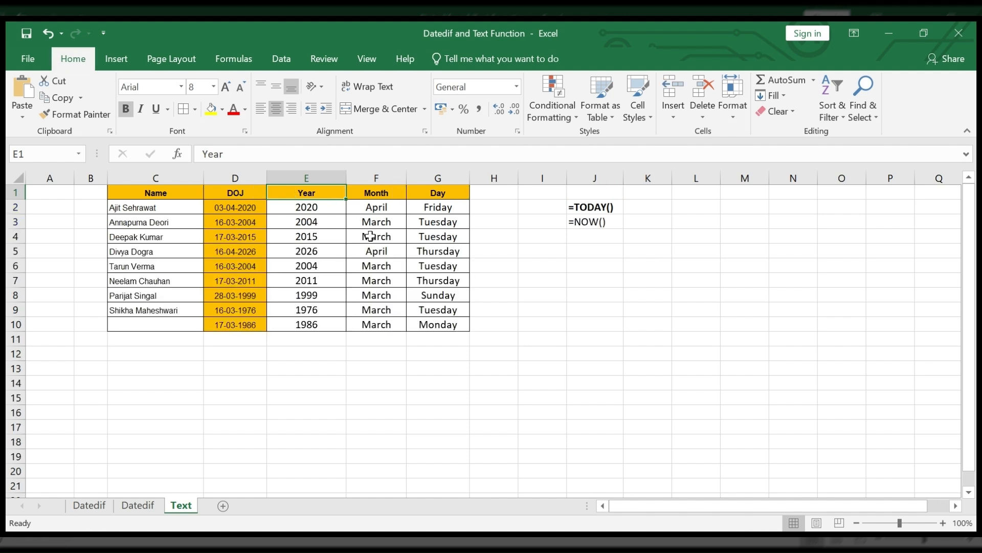